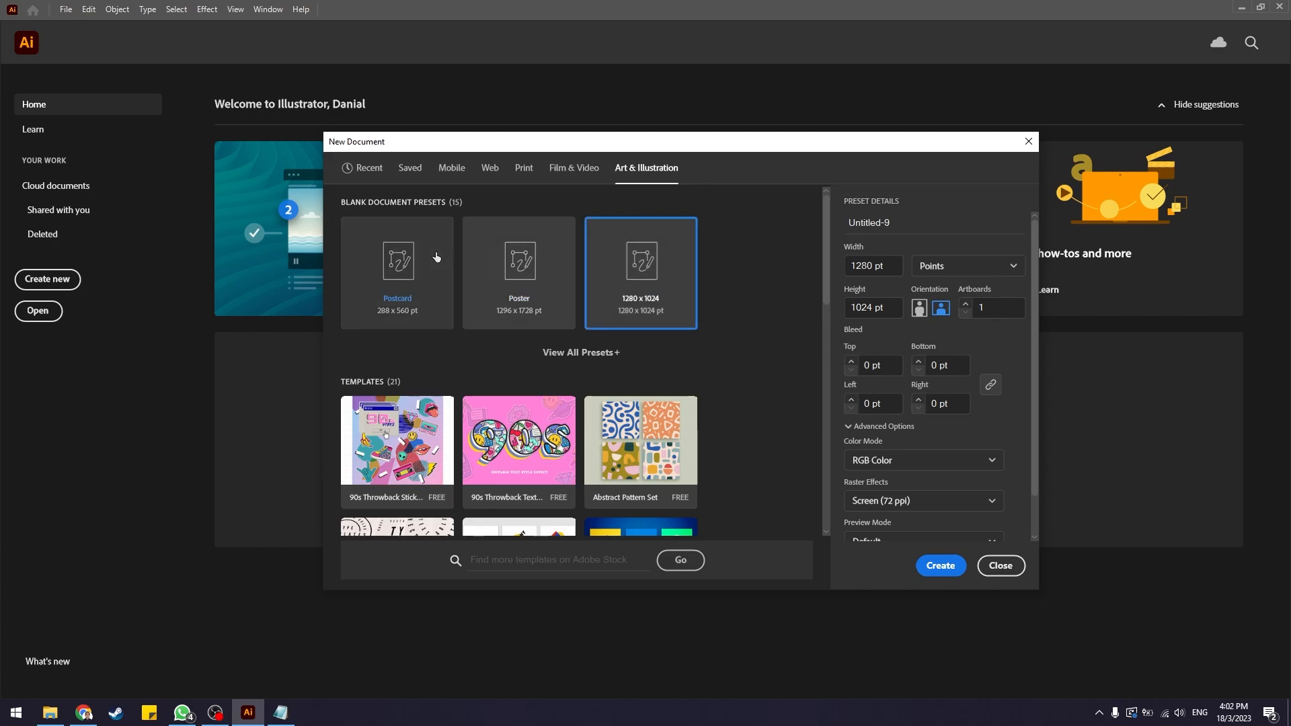
Create a new document from the Postcard preset with units in pixels and a size of 1080 × 1080 px.
left_click(436, 252)
left_click(969, 269)
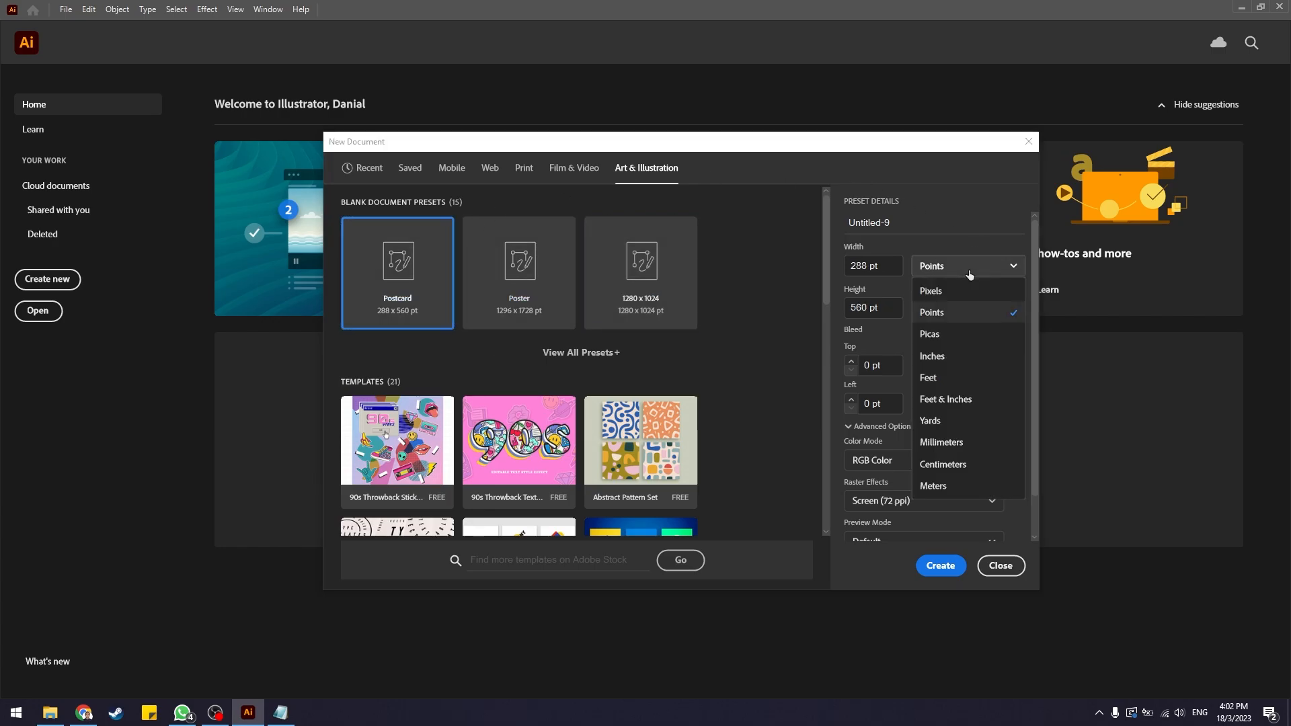
left_click(962, 291)
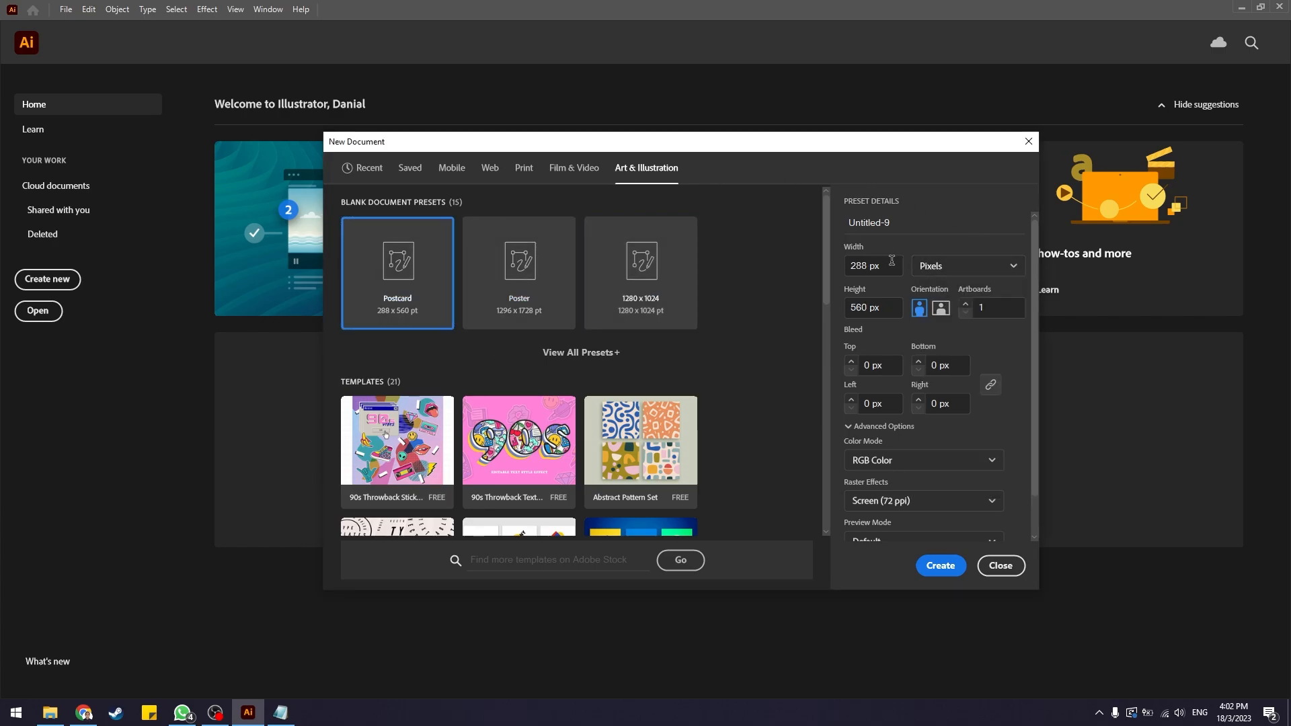
left_click_drag(894, 265, 751, 277)
type("1080")
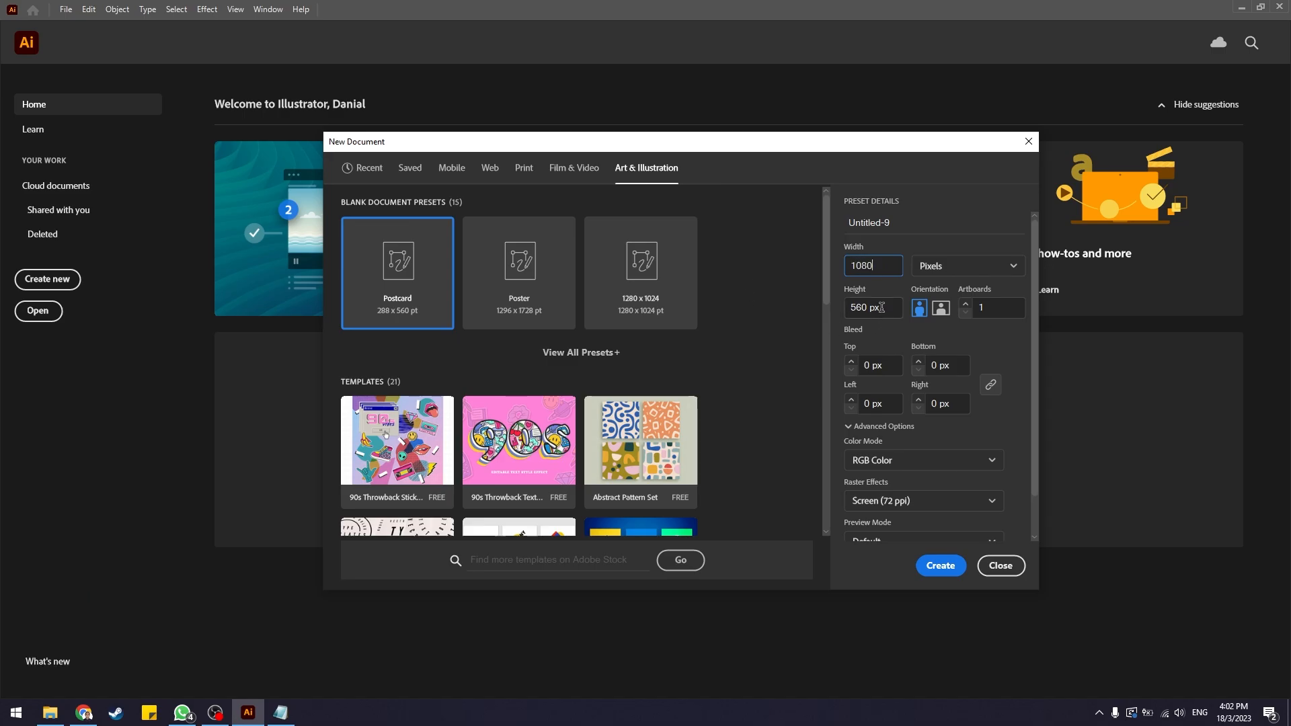
key("Tab")
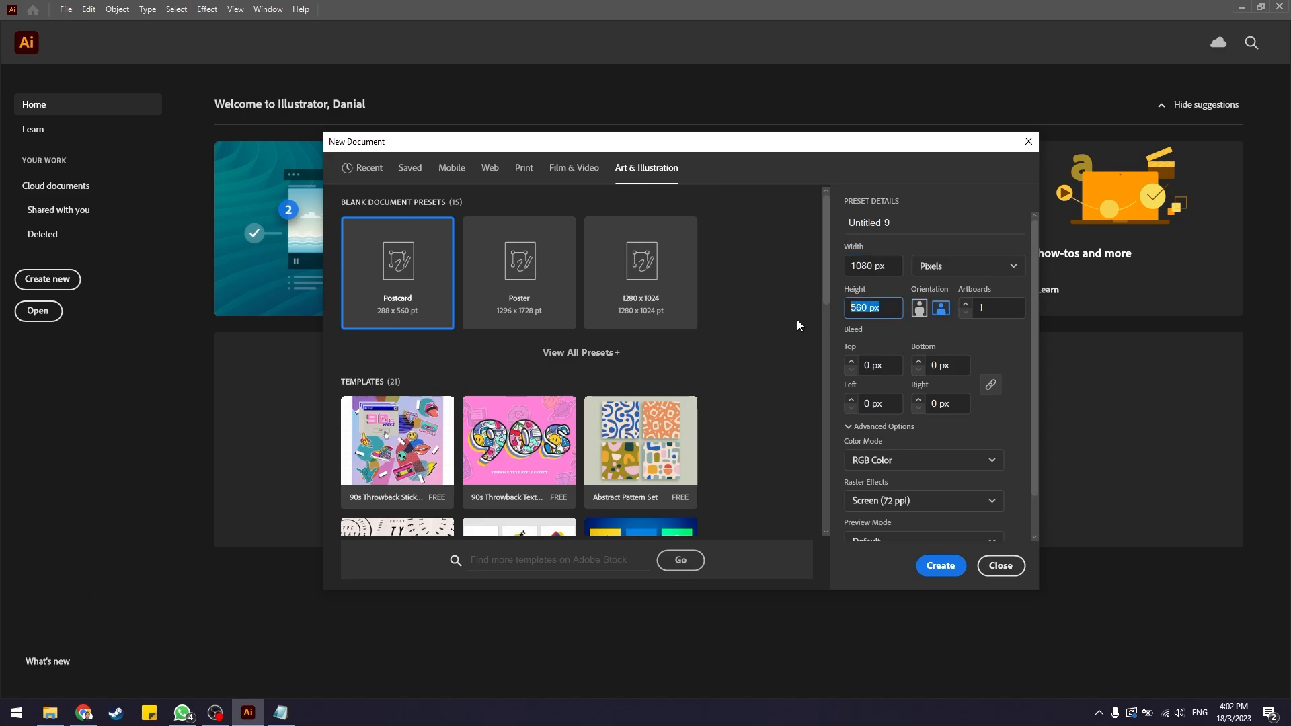
type("1080")
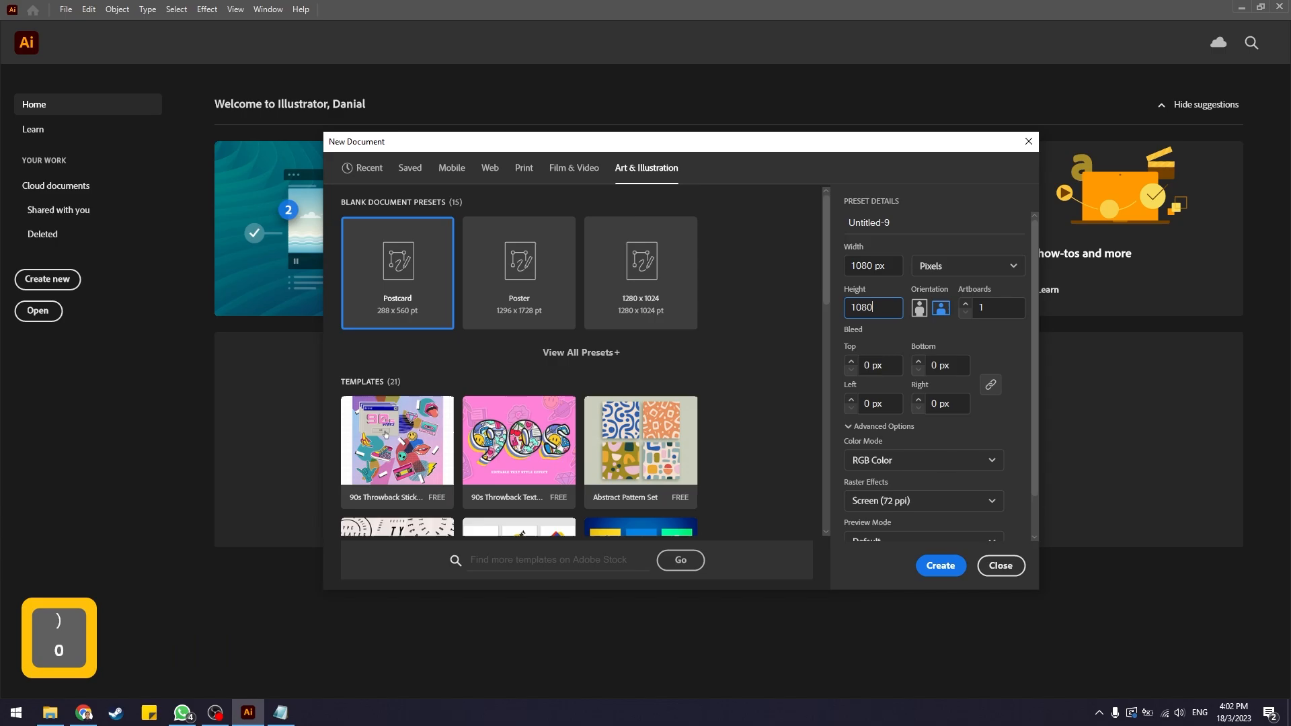
left_click(882, 266)
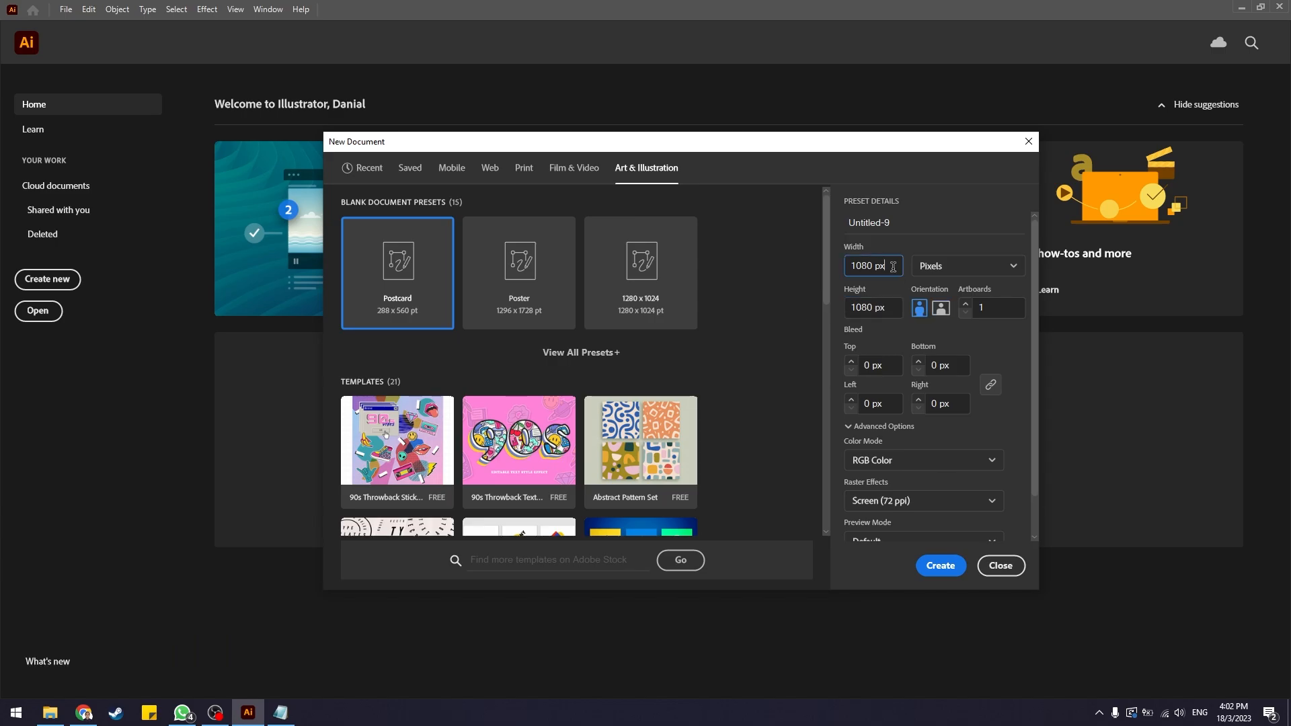
left_click(940, 567)
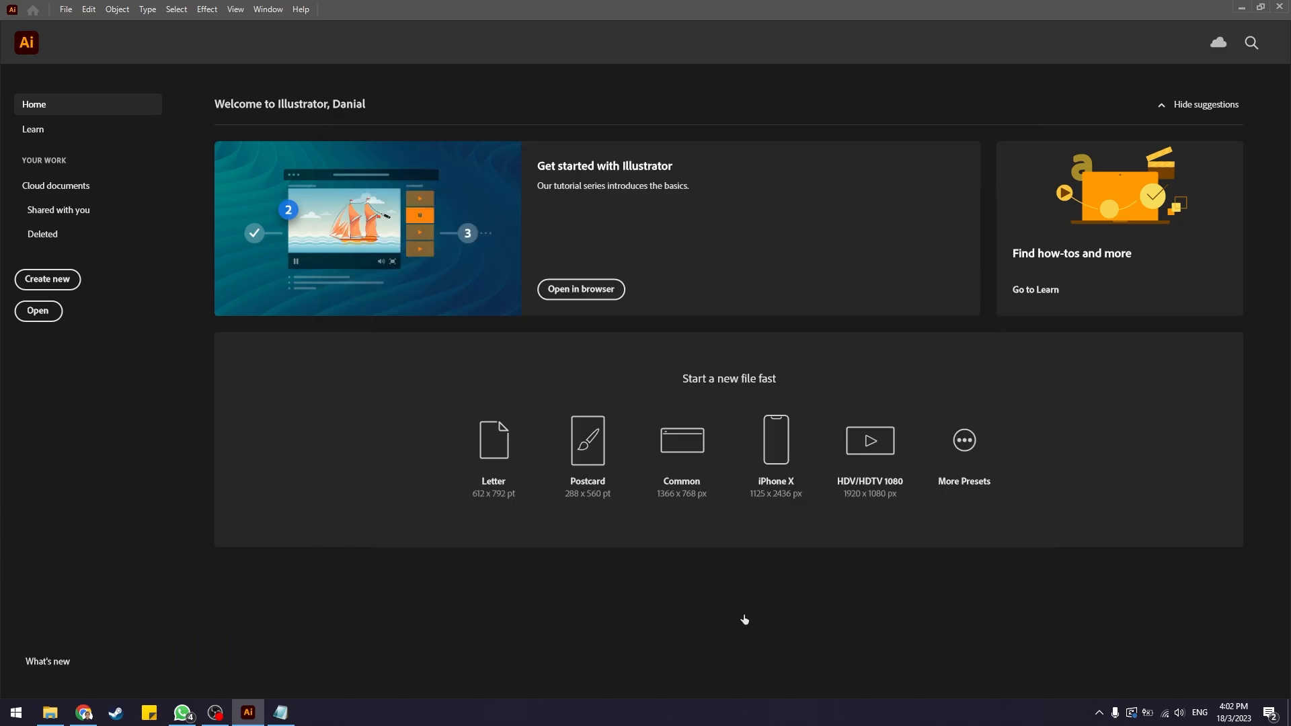
Draw a square about 111 × 111 px beside the artboard's upper-left corner.
key("v")
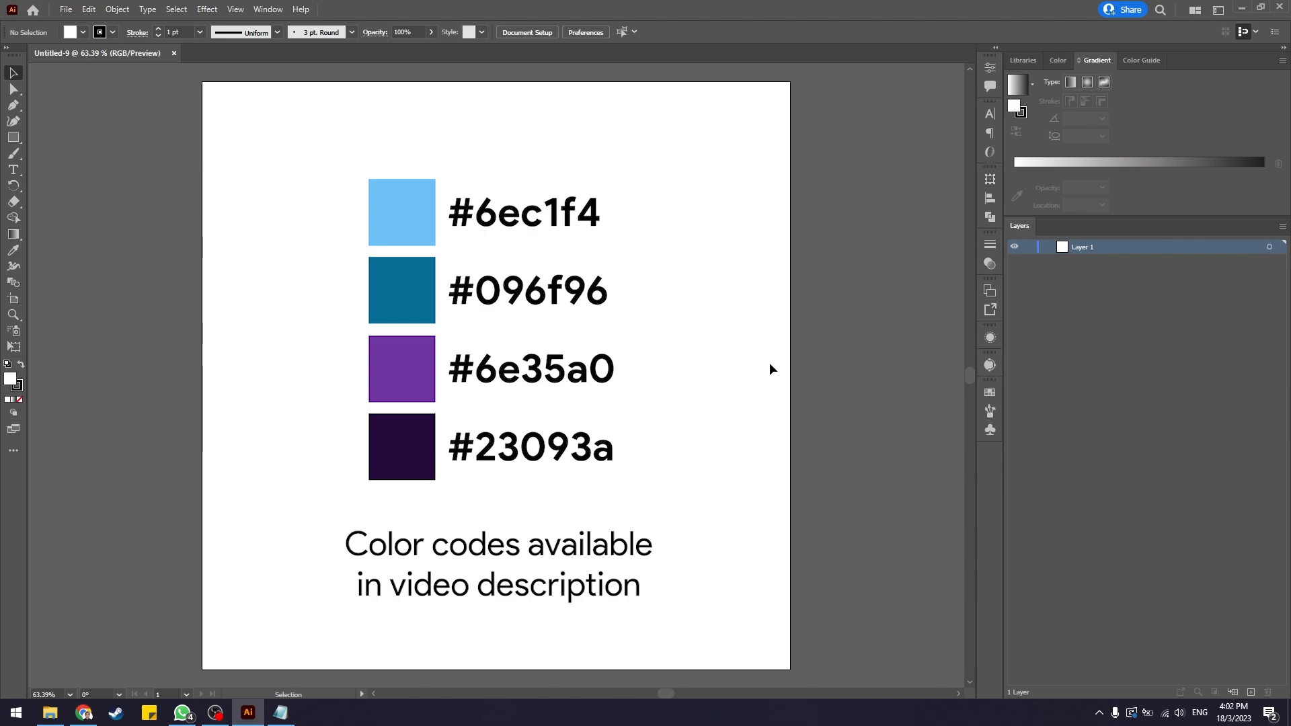
key("m")
left_click_drag(189, 82, 128, 141)
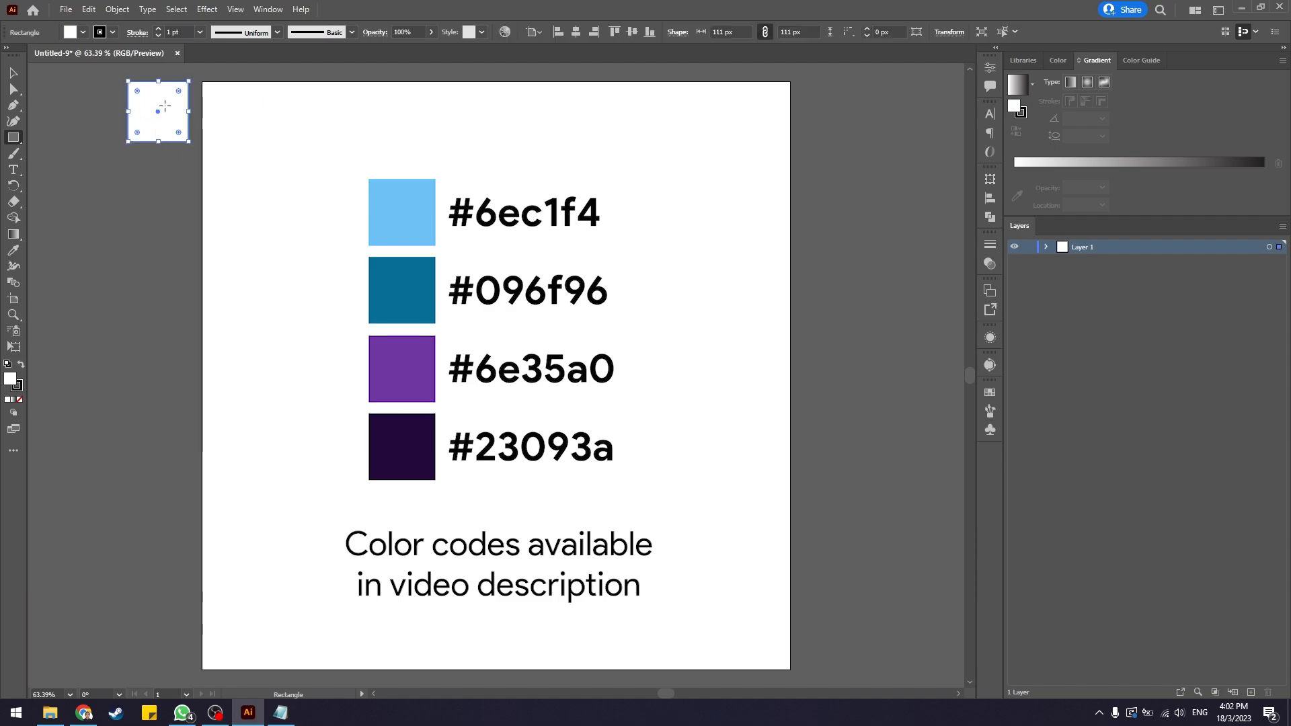
key("v")
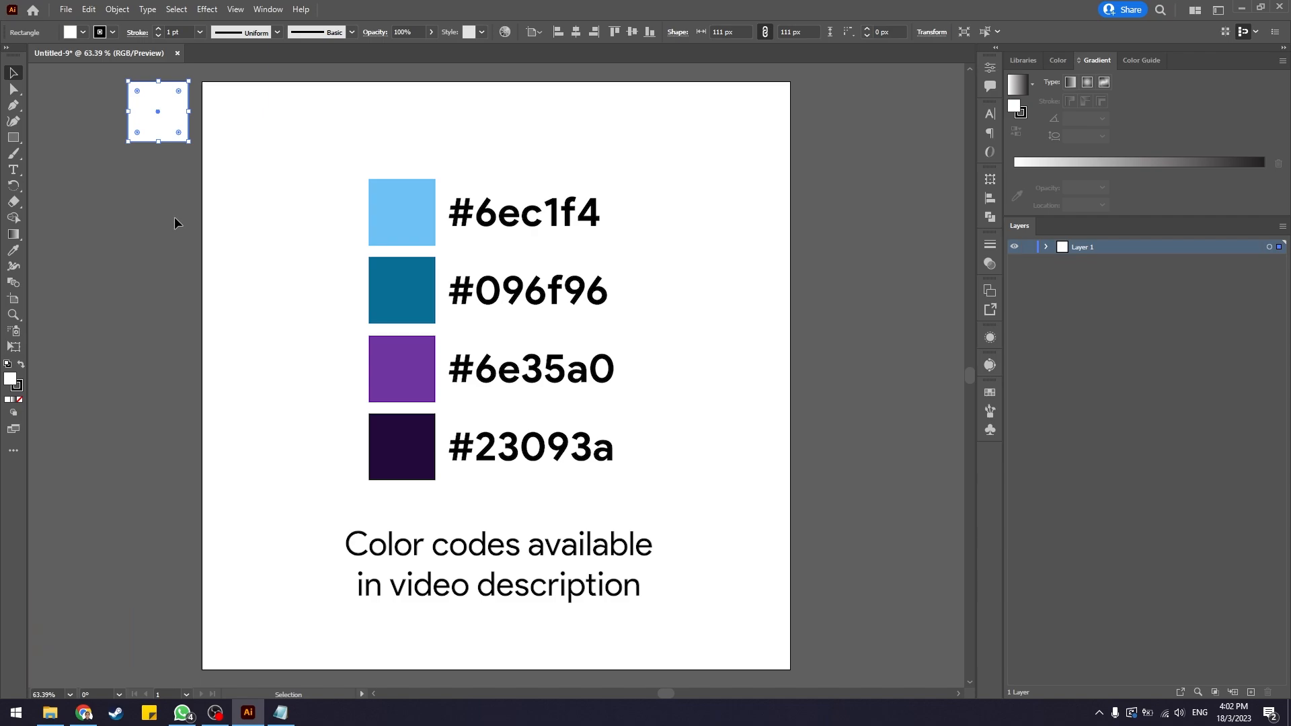
Set the square's fill colour to hex 6ec1f4 using the copied colour code.
double_click(10, 381)
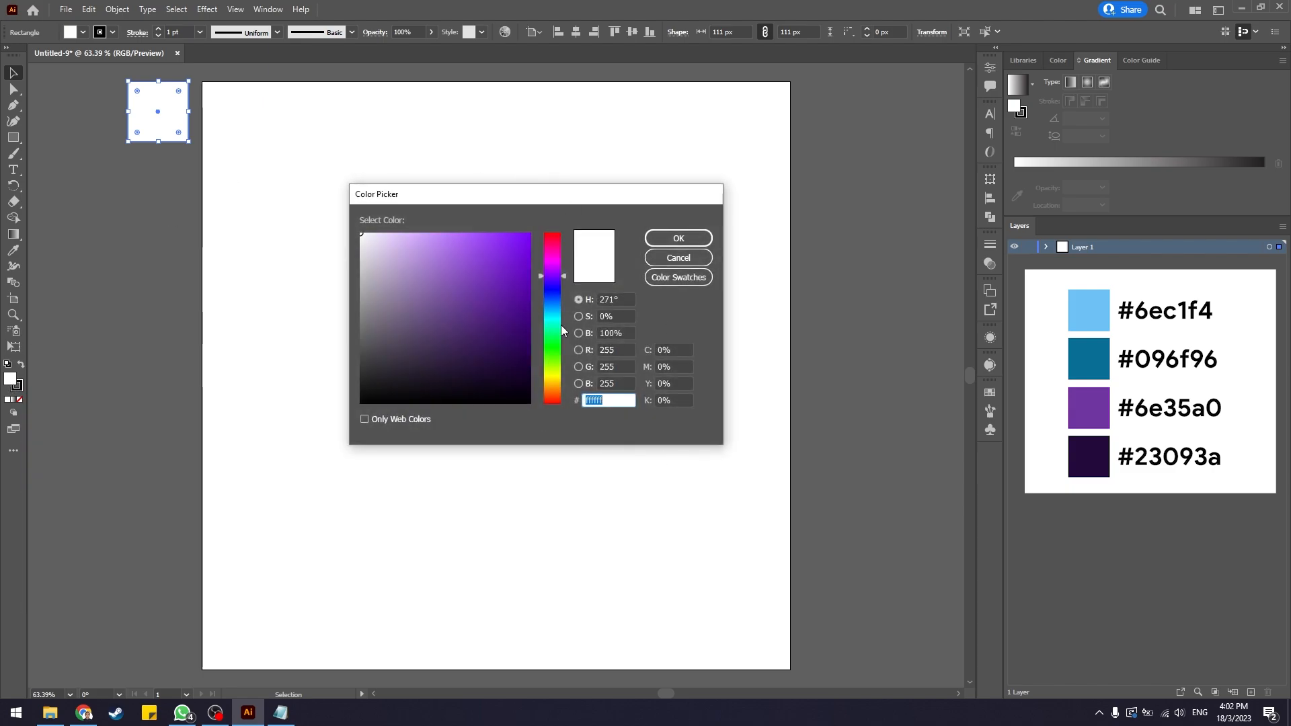
key("alt+Tab")
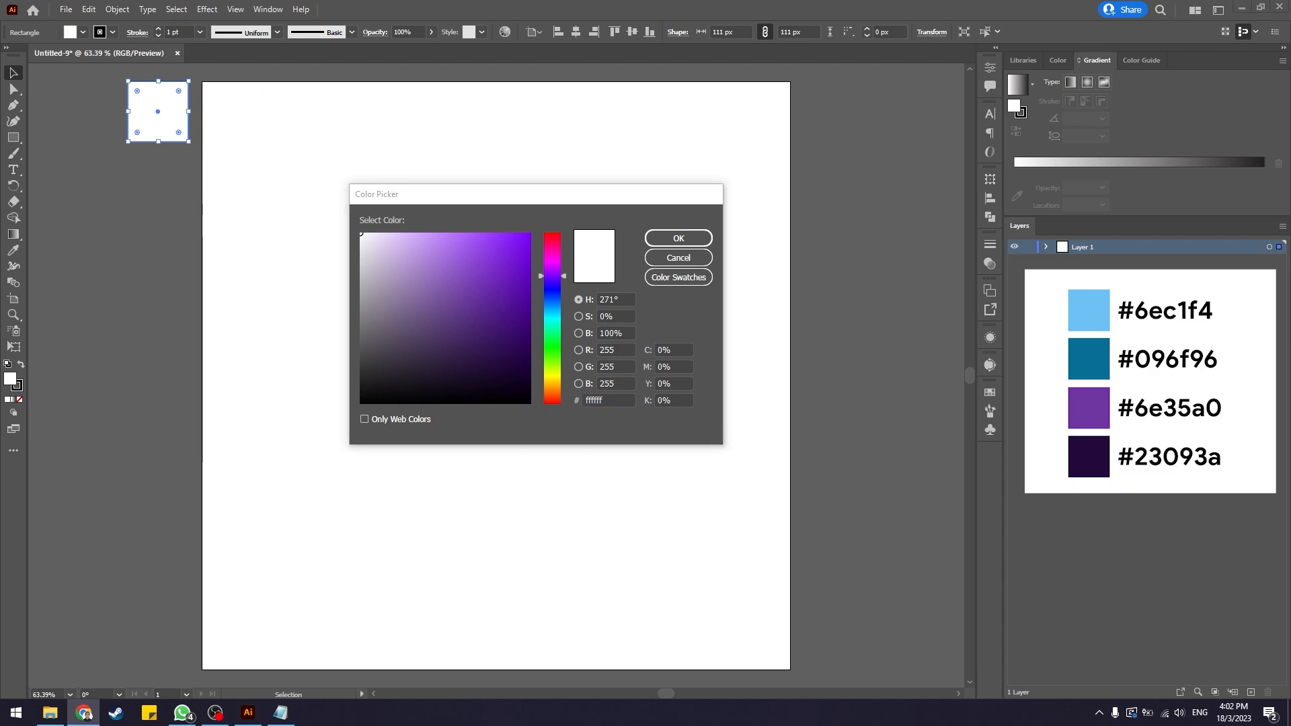
key("ctrl+c")
key("alt+Tab")
key("ctrl+v")
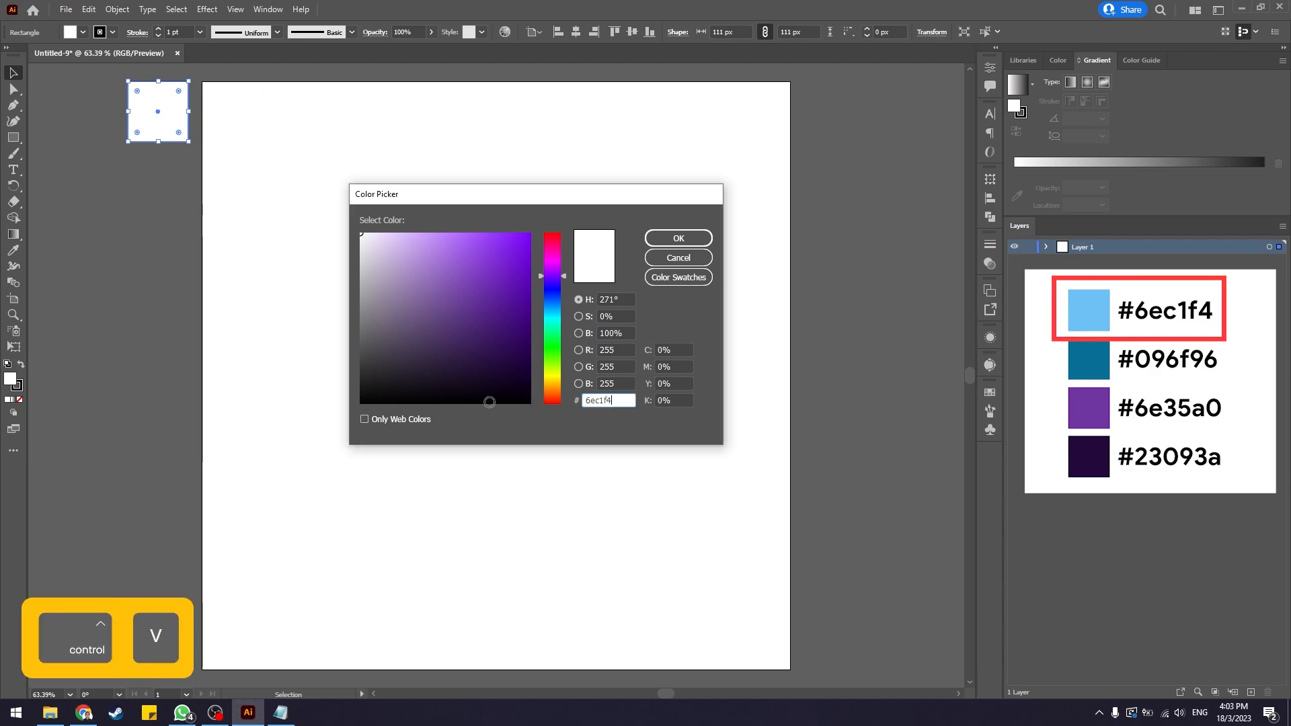
left_click(681, 239)
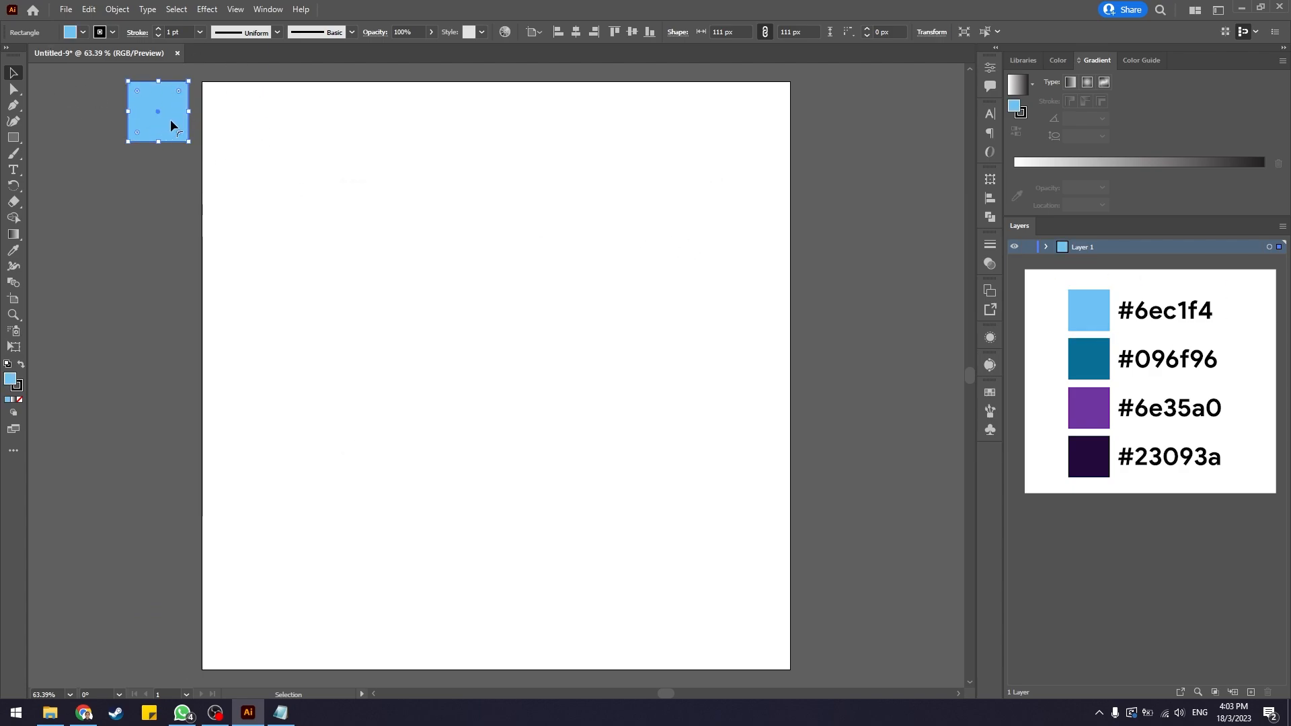
Duplicate the square directly below it and set the copy's fill to hex 096f96.
key("alt")
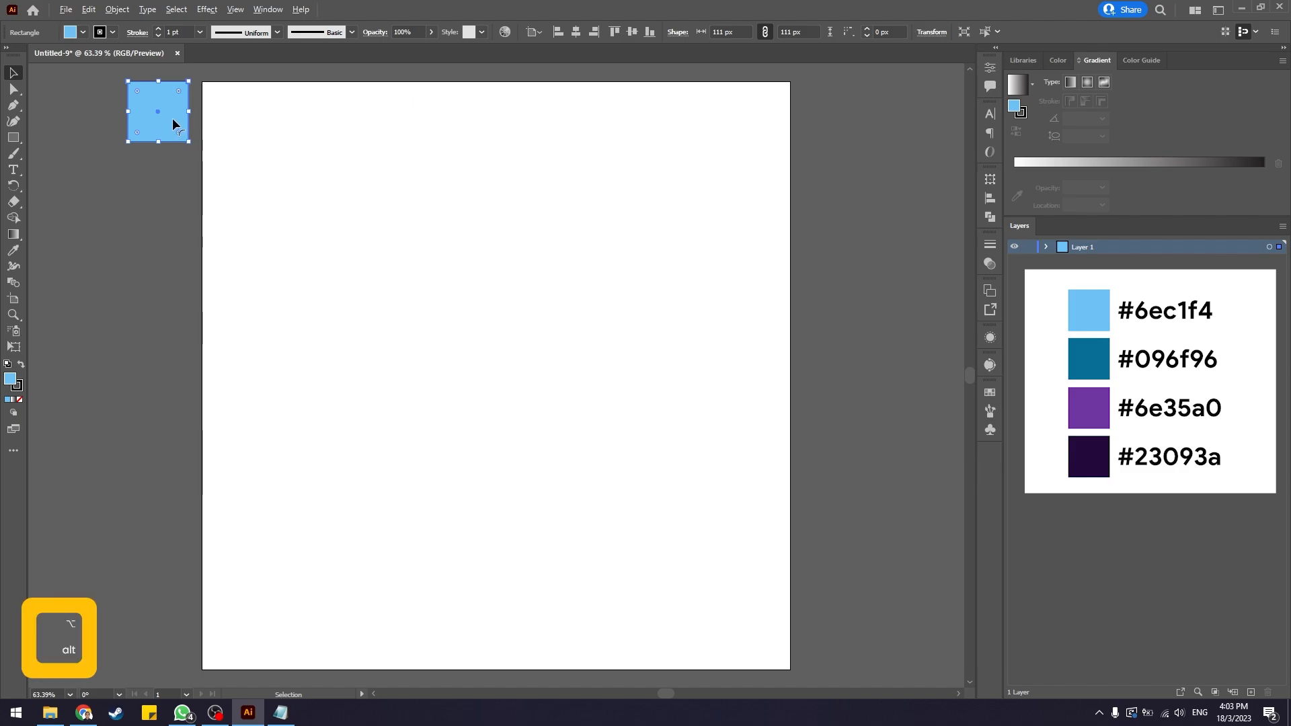
left_click_drag(172, 121, 172, 191)
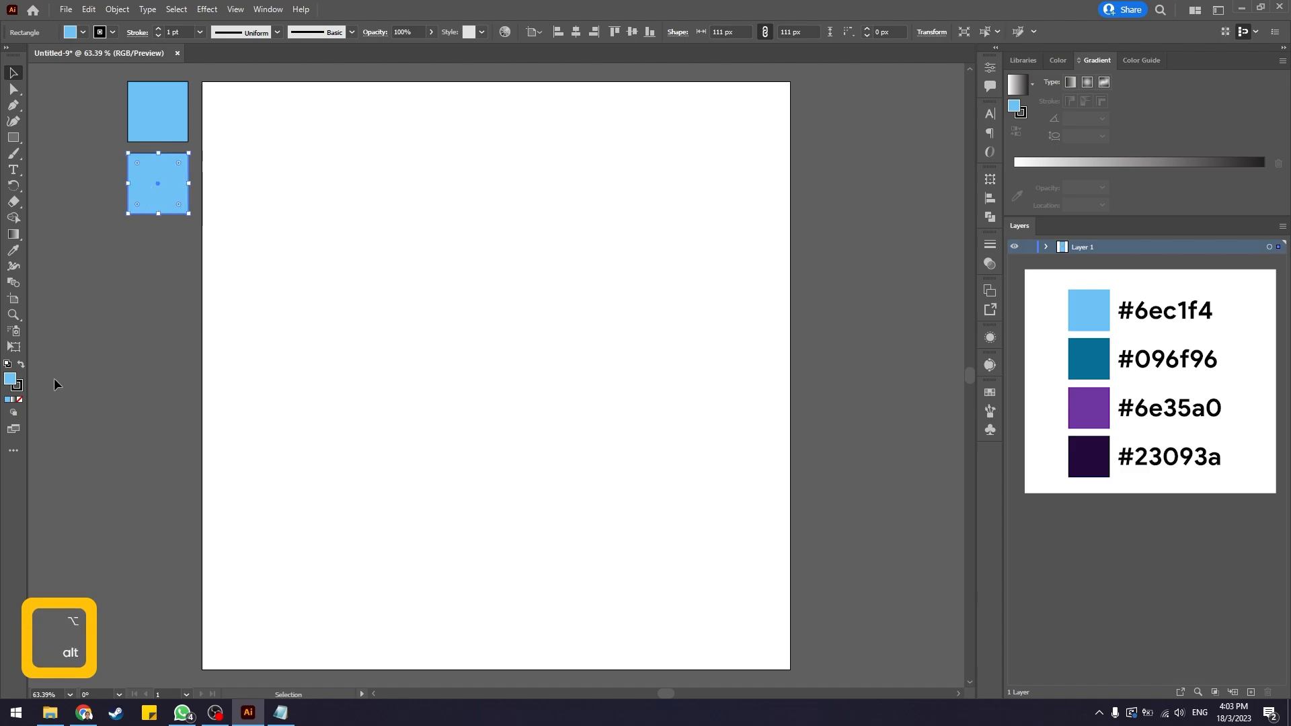
double_click(13, 385)
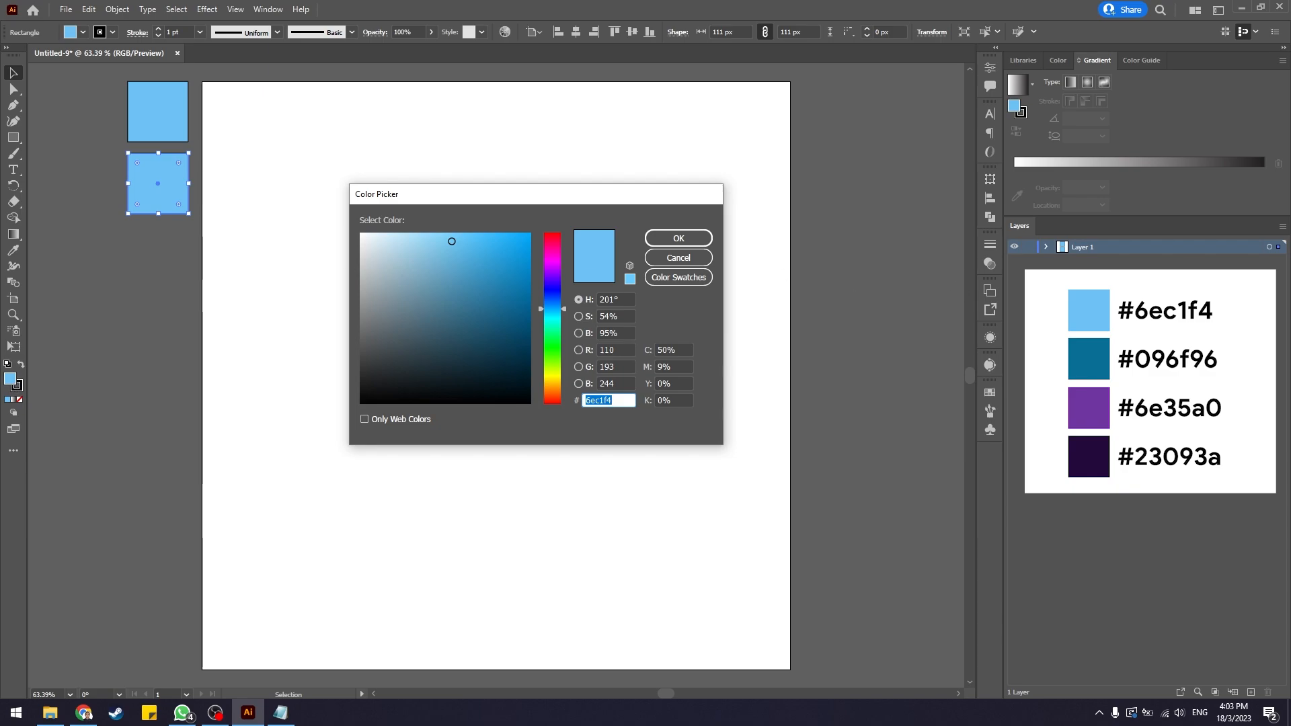
key("ctrl+c")
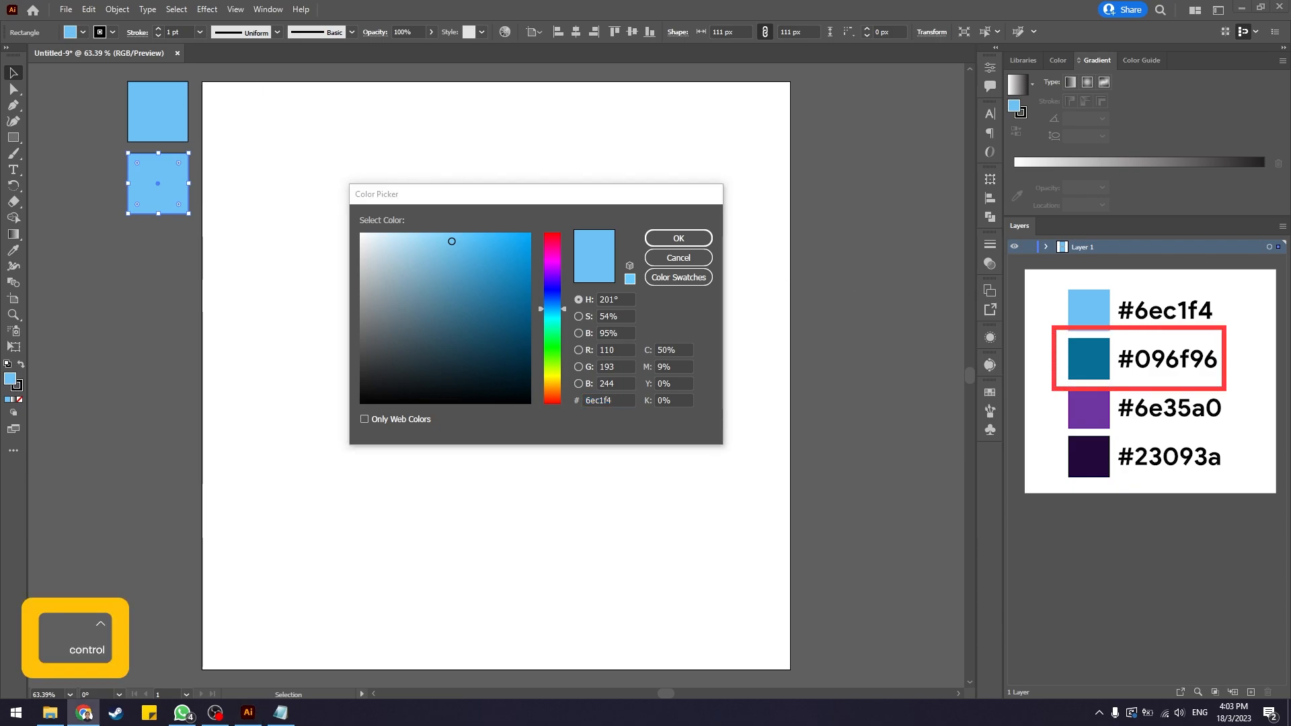
left_click(632, 401)
key("ctrl+v")
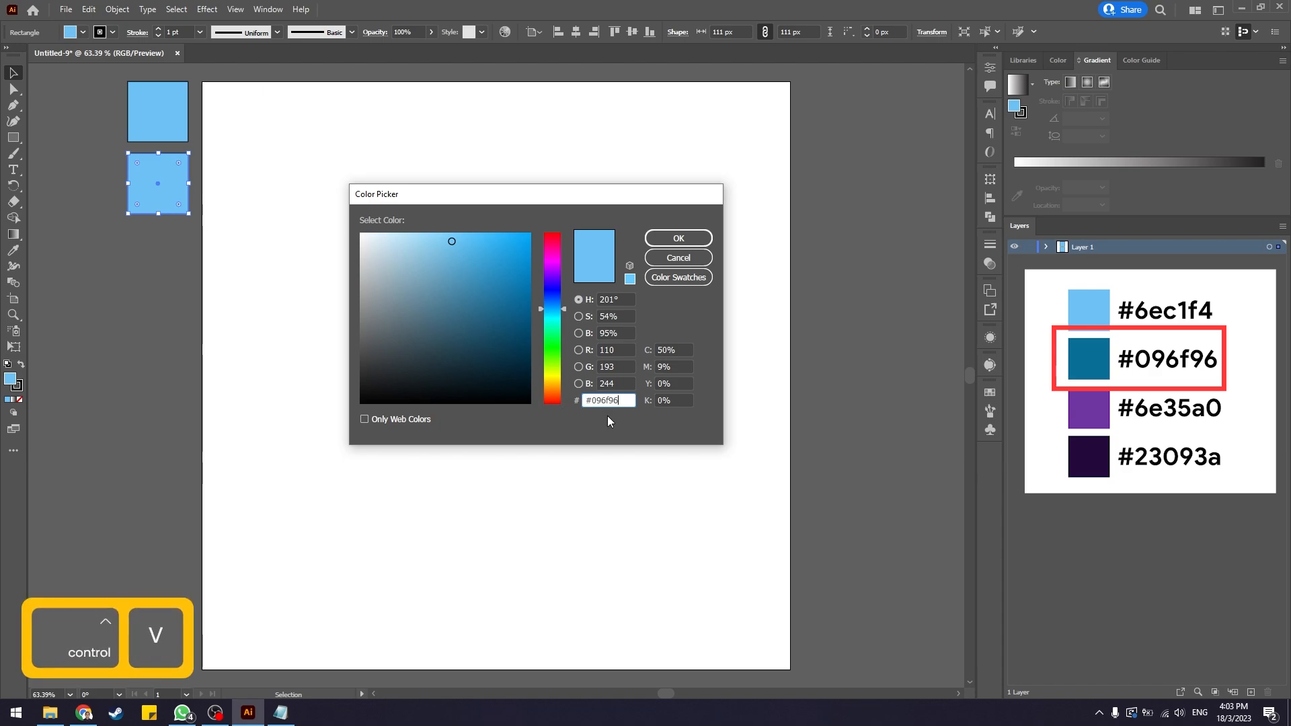
left_click(688, 240)
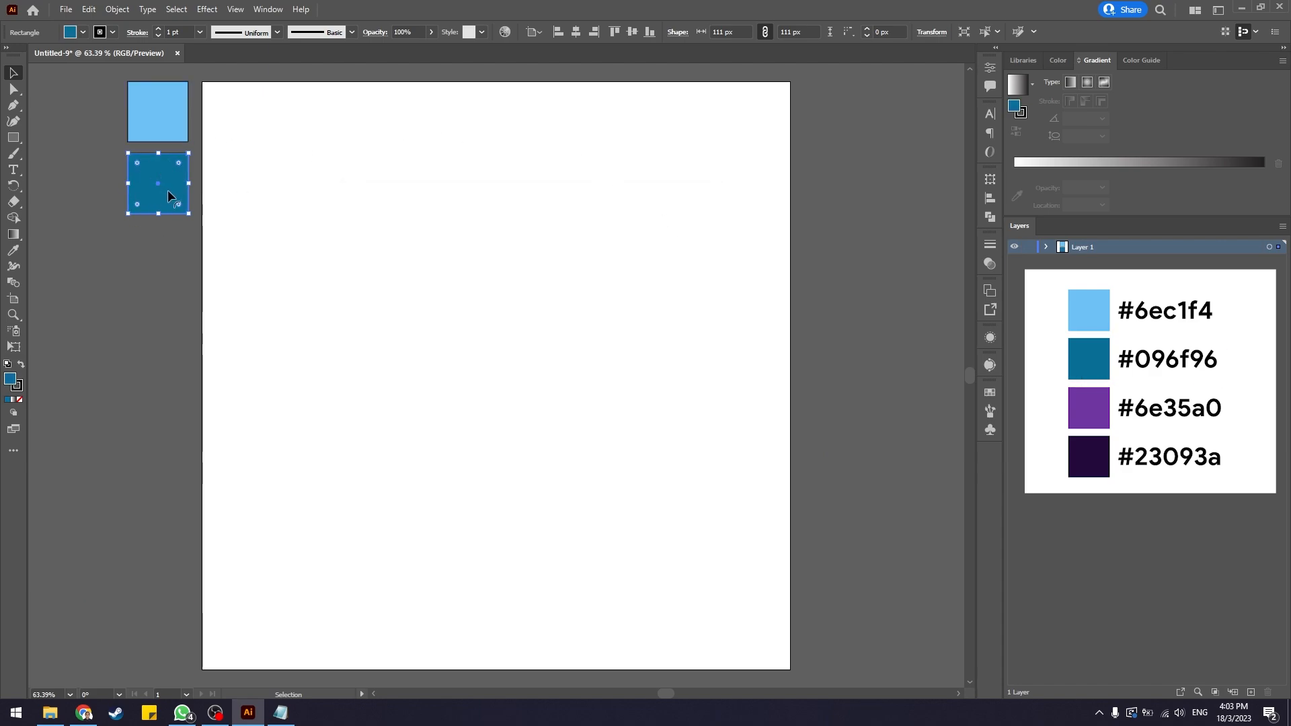
Duplicate the second square directly below it and set the copy's fill to hex 6e35a0.
key("alt")
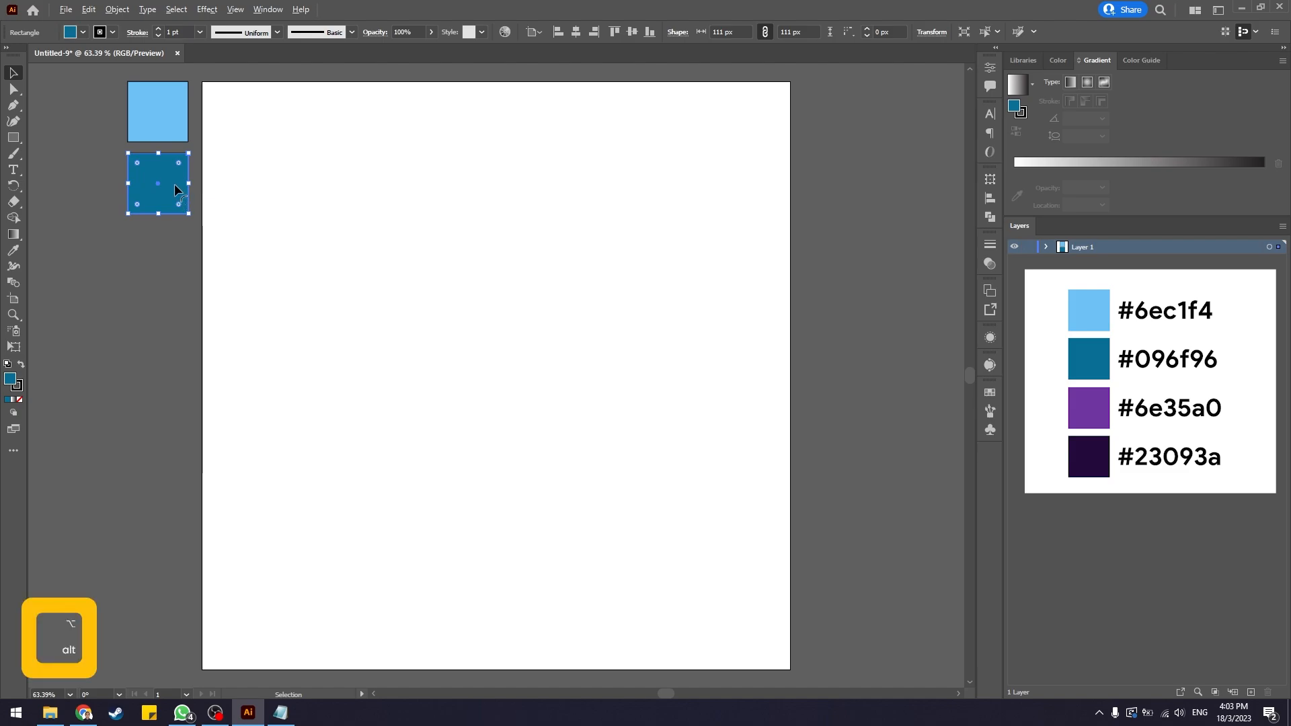
left_click_drag(174, 189, 176, 263)
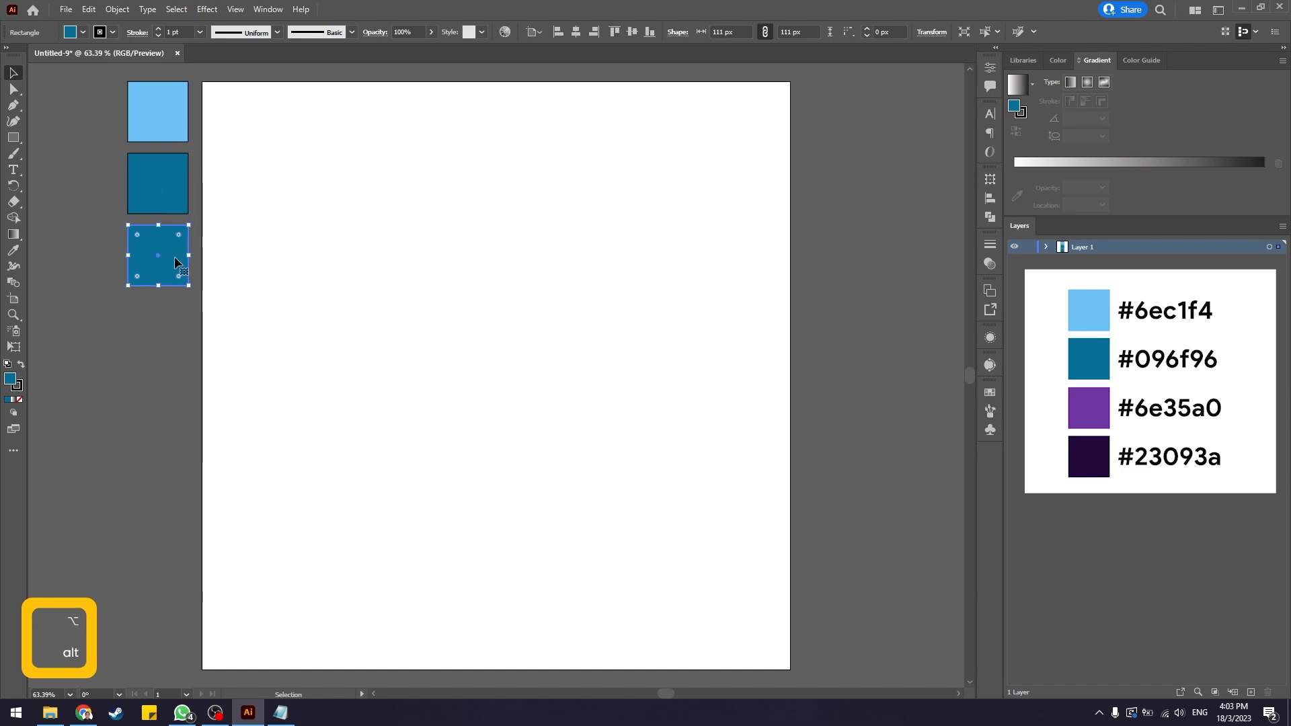
double_click(10, 381)
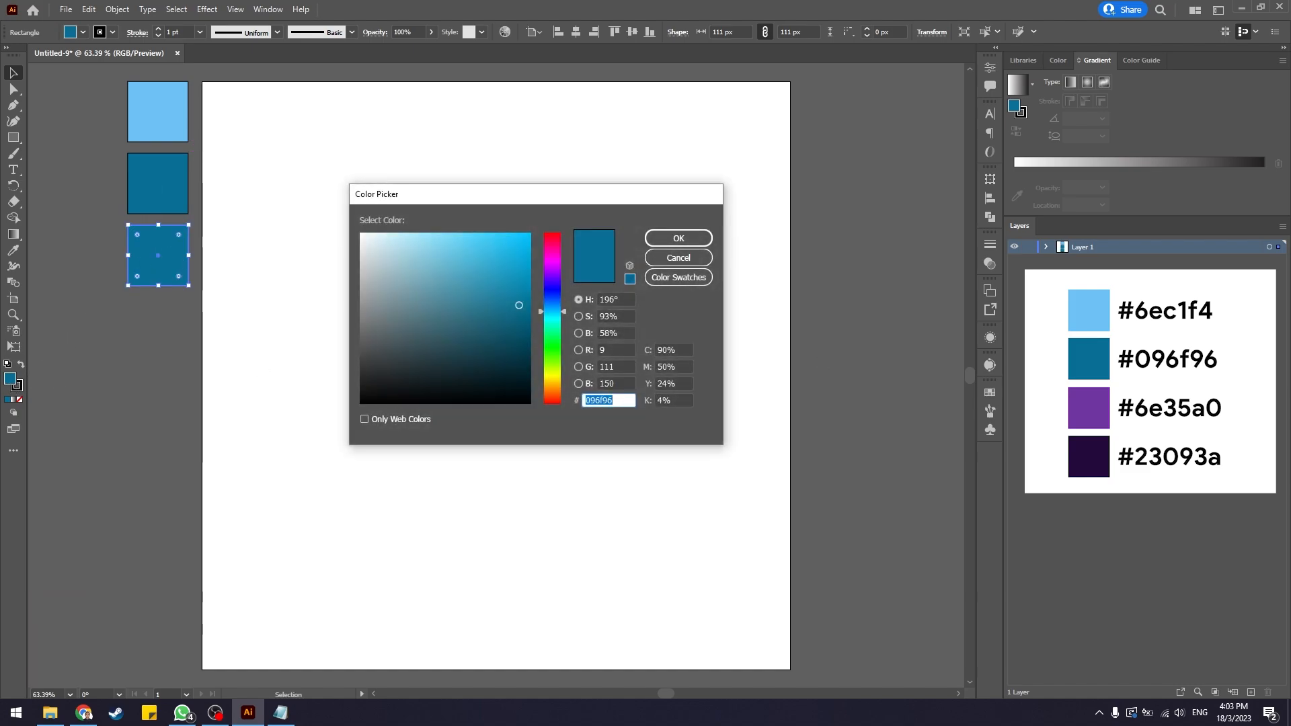
key("ctrl+c")
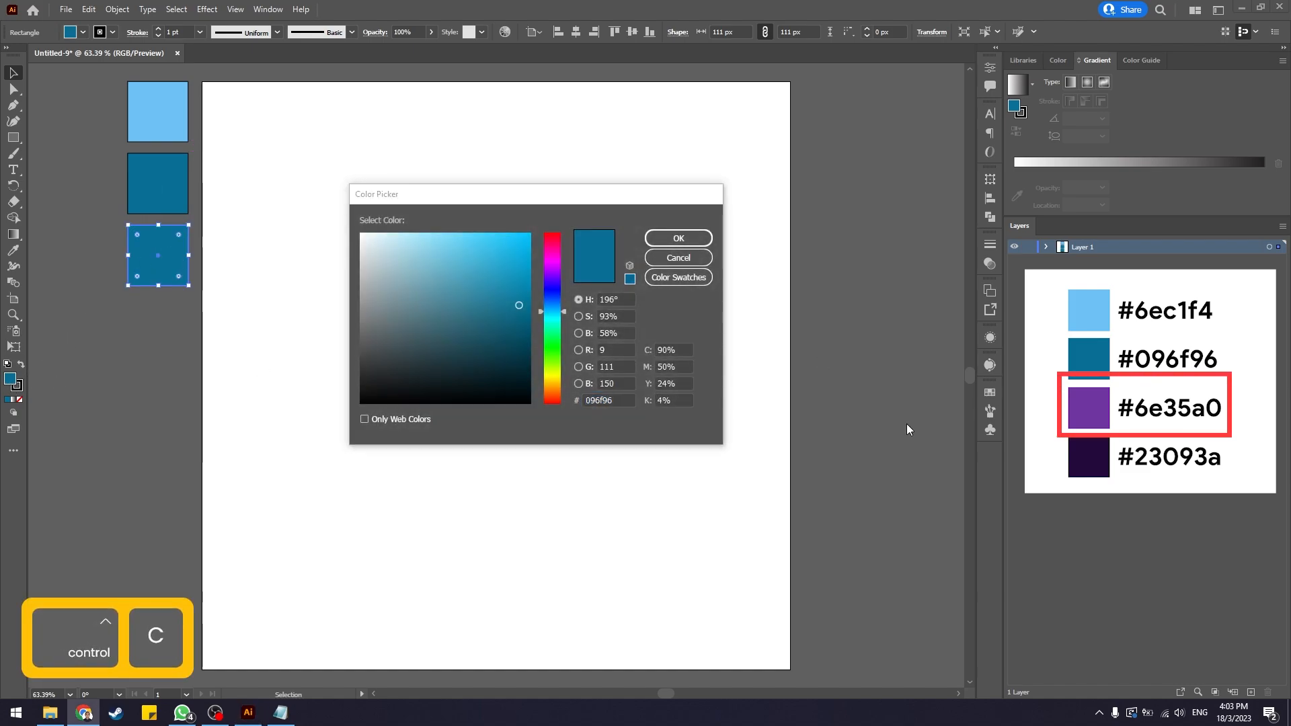
left_click(626, 401)
key("ctrl+v")
key("Return")
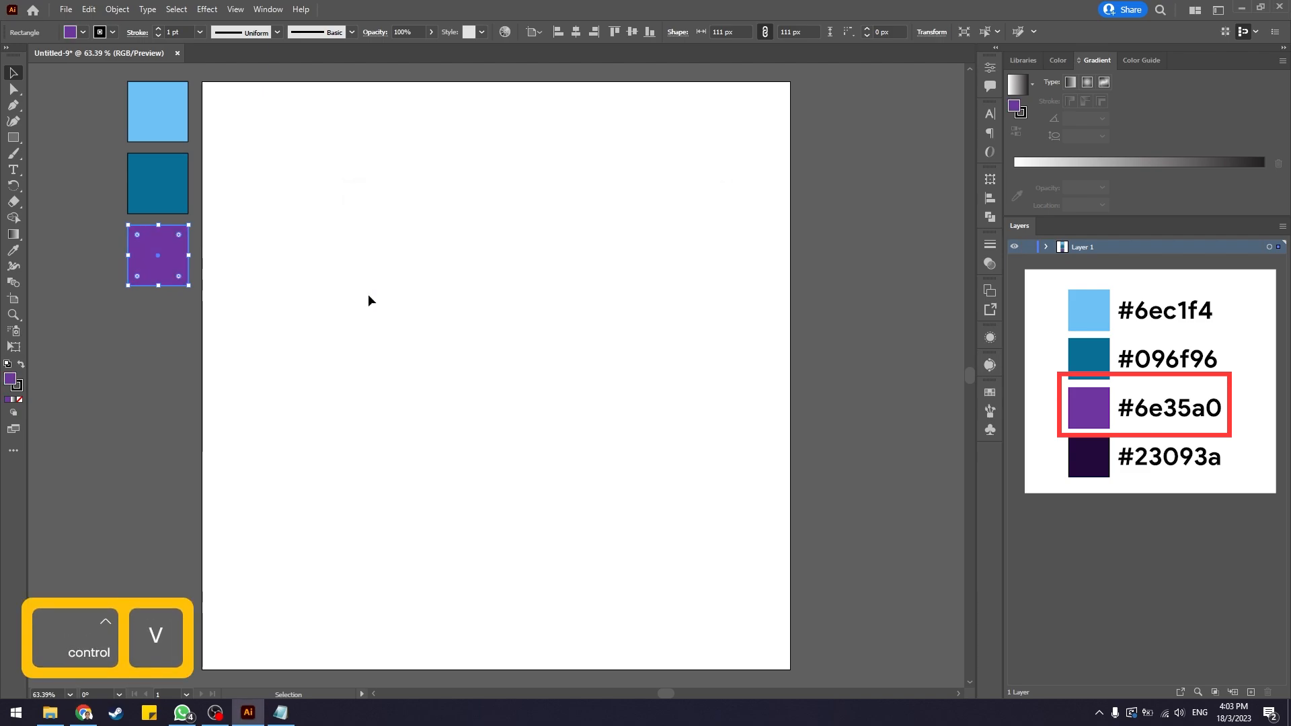
Duplicate the third square directly below it and set the copy's fill to hex 23093a.
left_click_drag(183, 267, 173, 336)
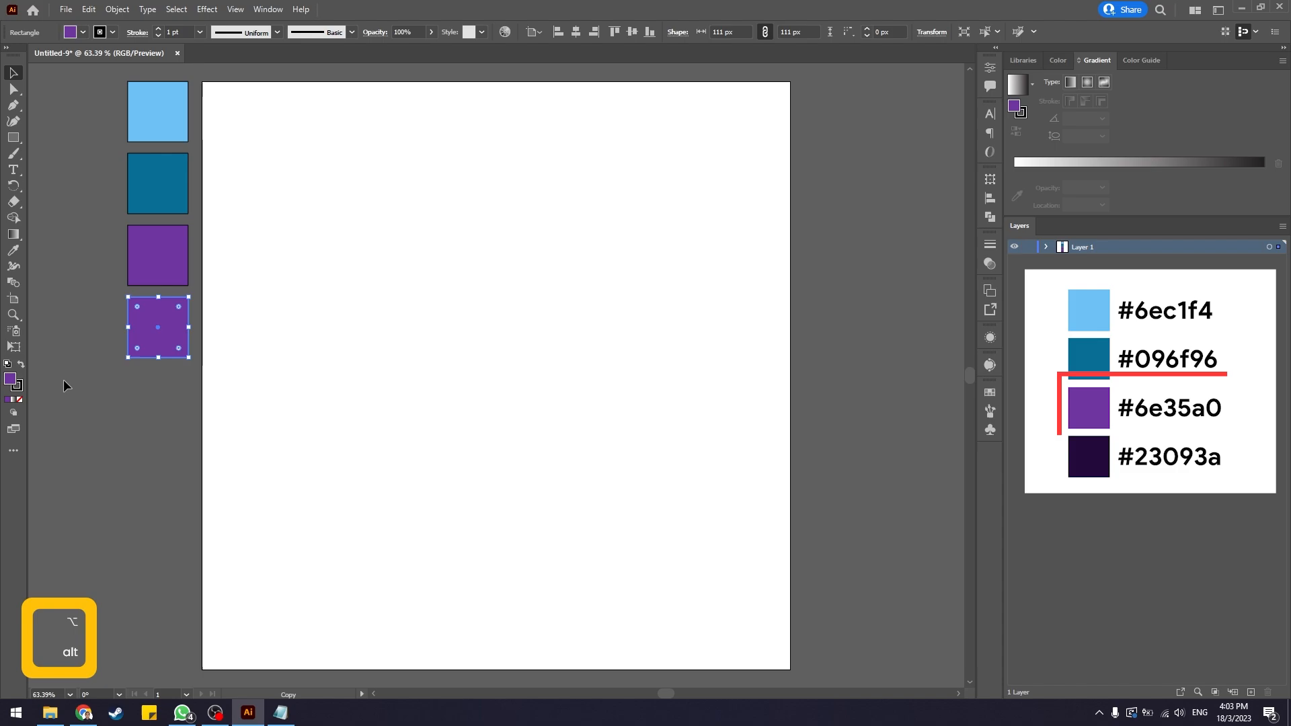
double_click(10, 379)
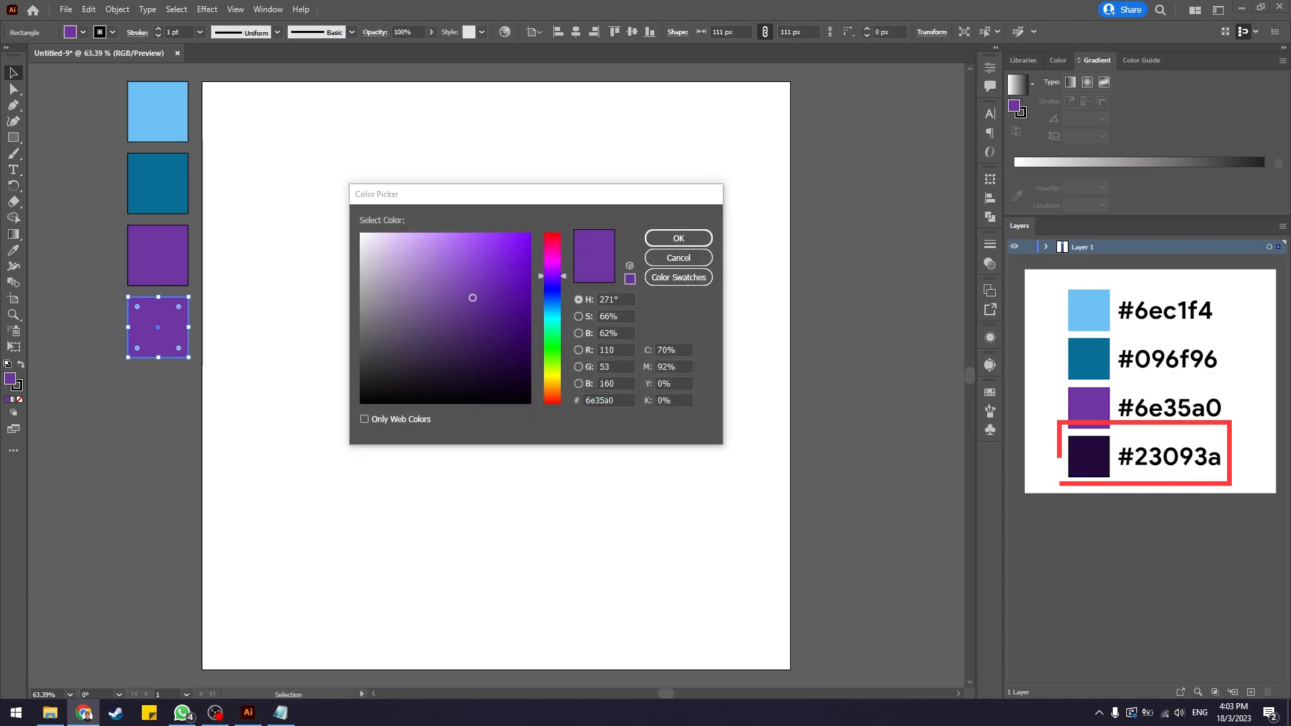
key("ctrl+c")
key("ctrl+v")
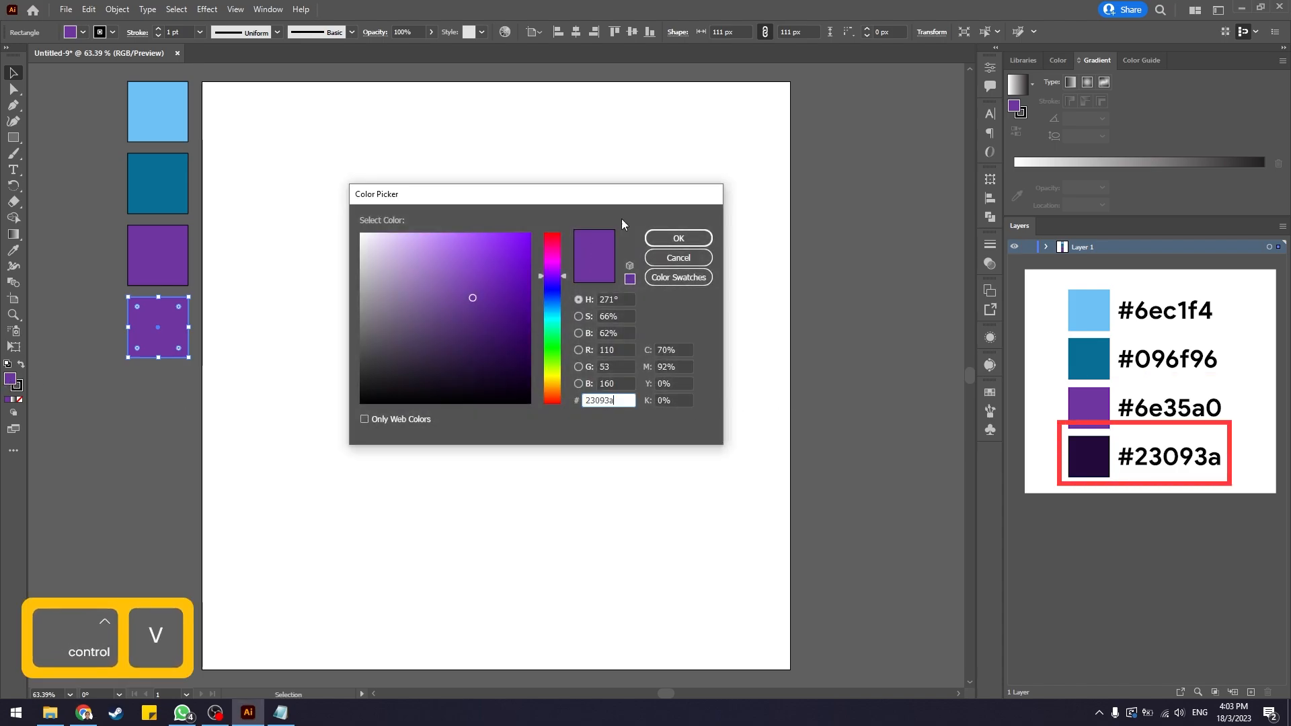
left_click(678, 238)
Deselect everything, lock Layer 1, and create a new layer above it.
left_click(171, 422)
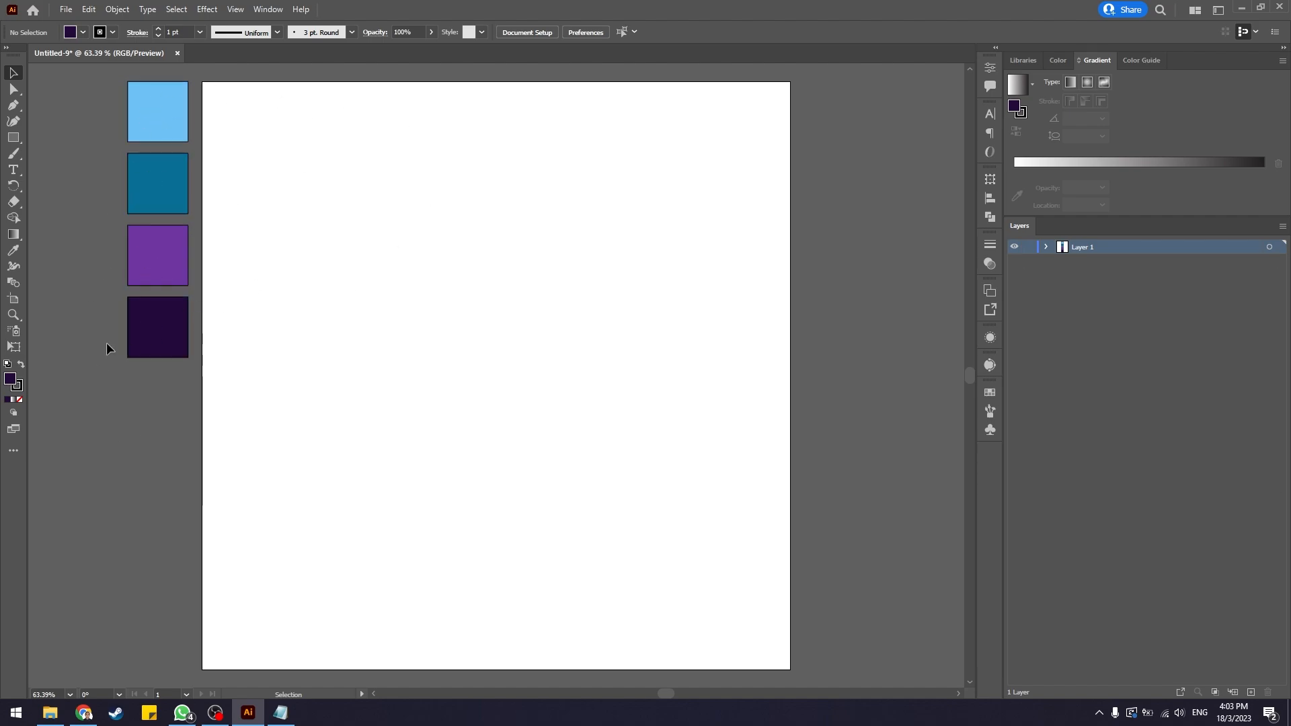
left_click(1030, 247)
left_click(1251, 693)
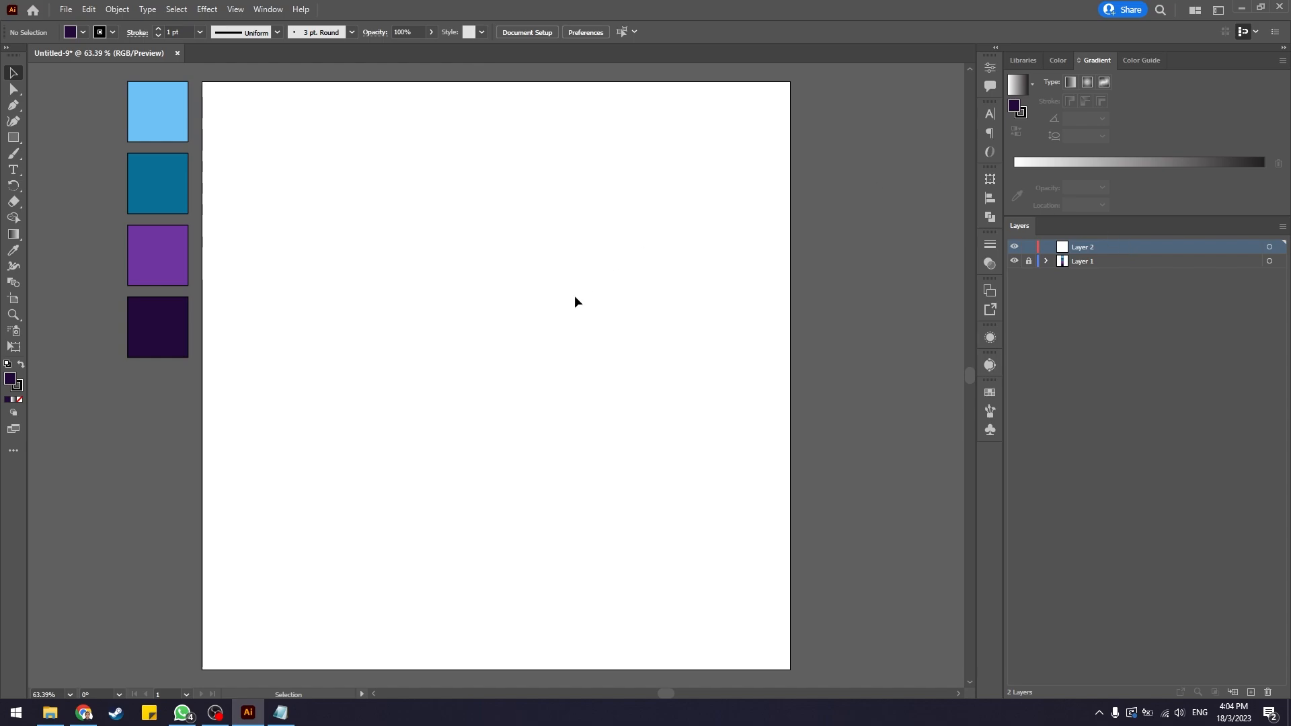
Switch to the Line Segment Tool.
left_click(10, 140)
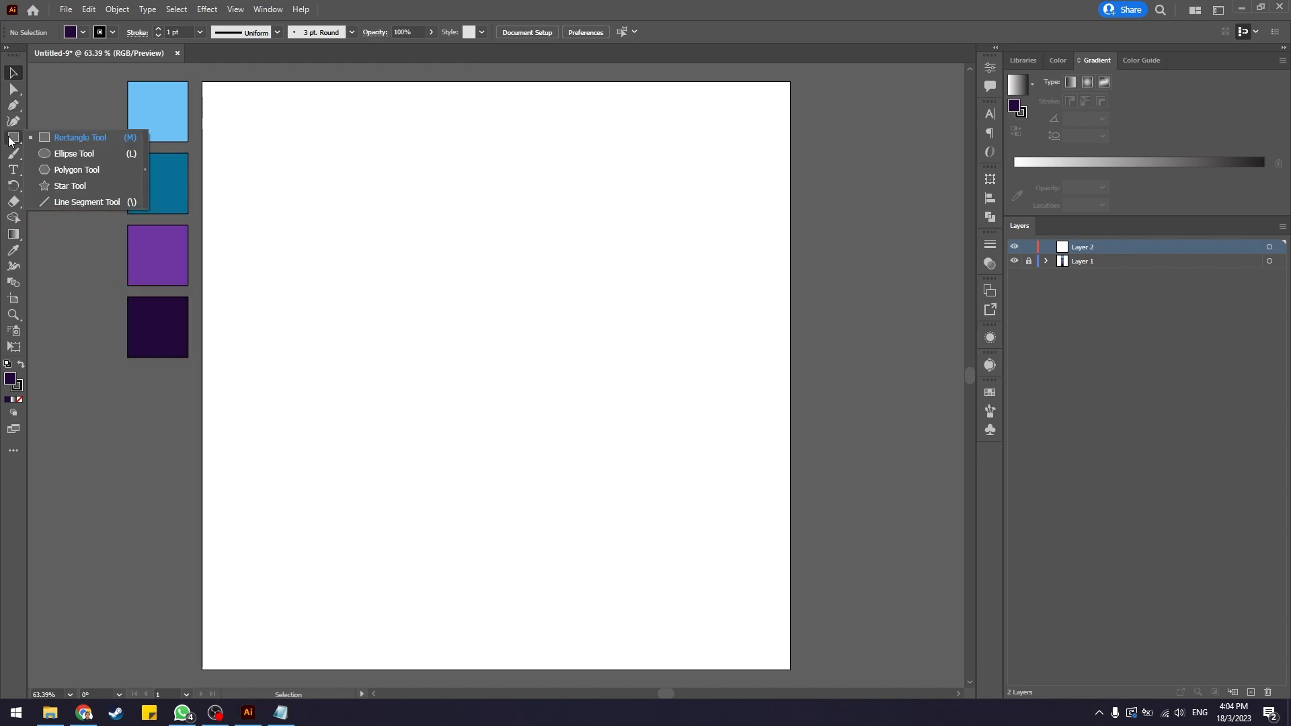
left_click(73, 199)
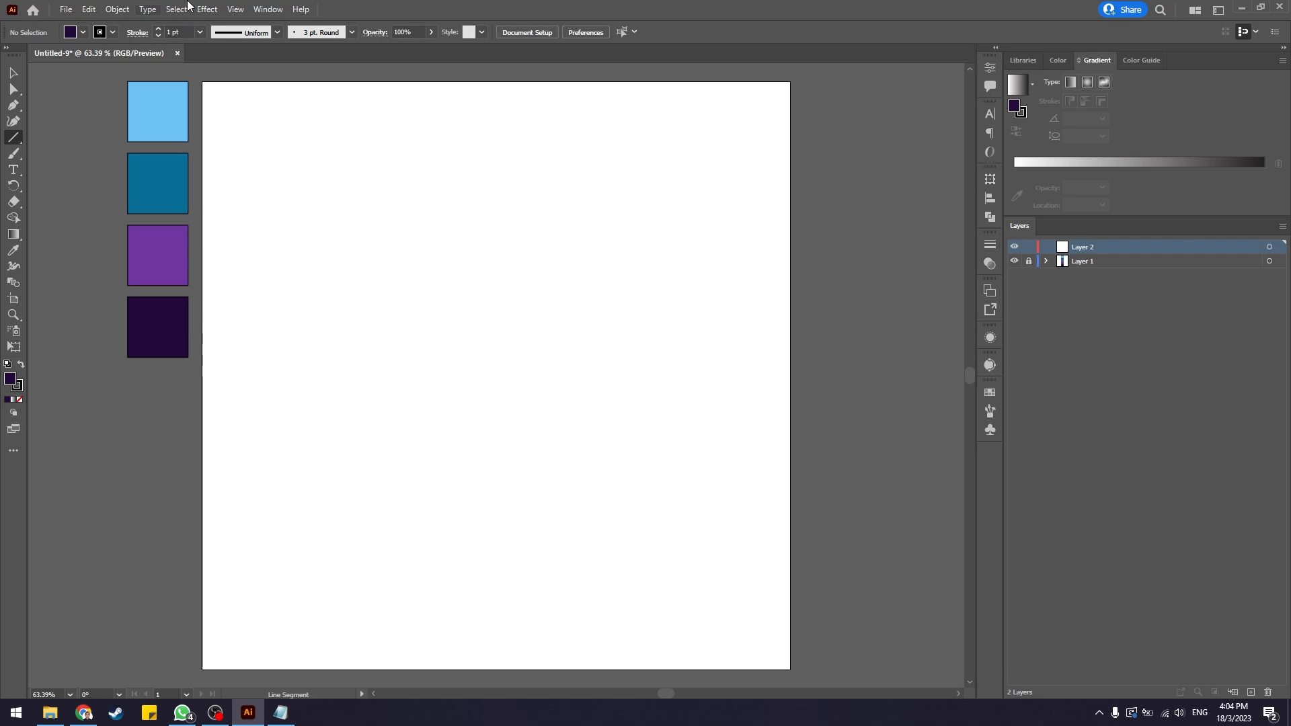
left_click(262, 10)
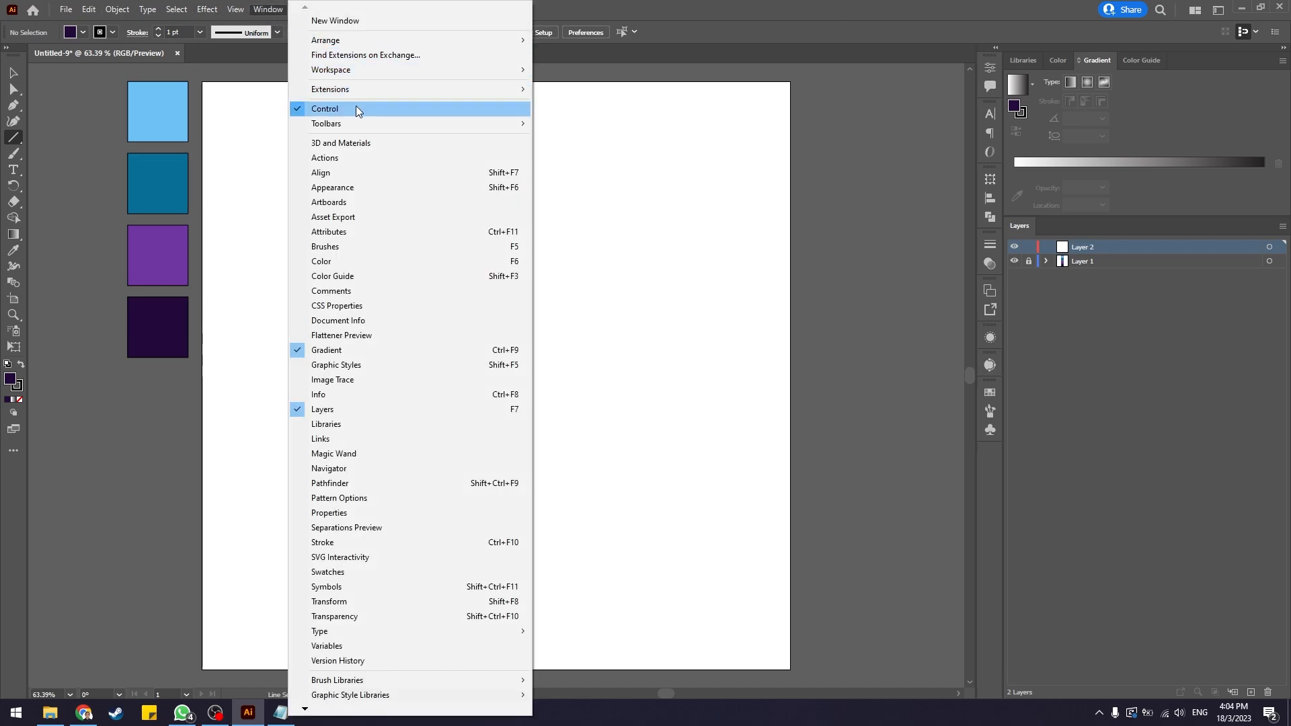
left_click(272, 12)
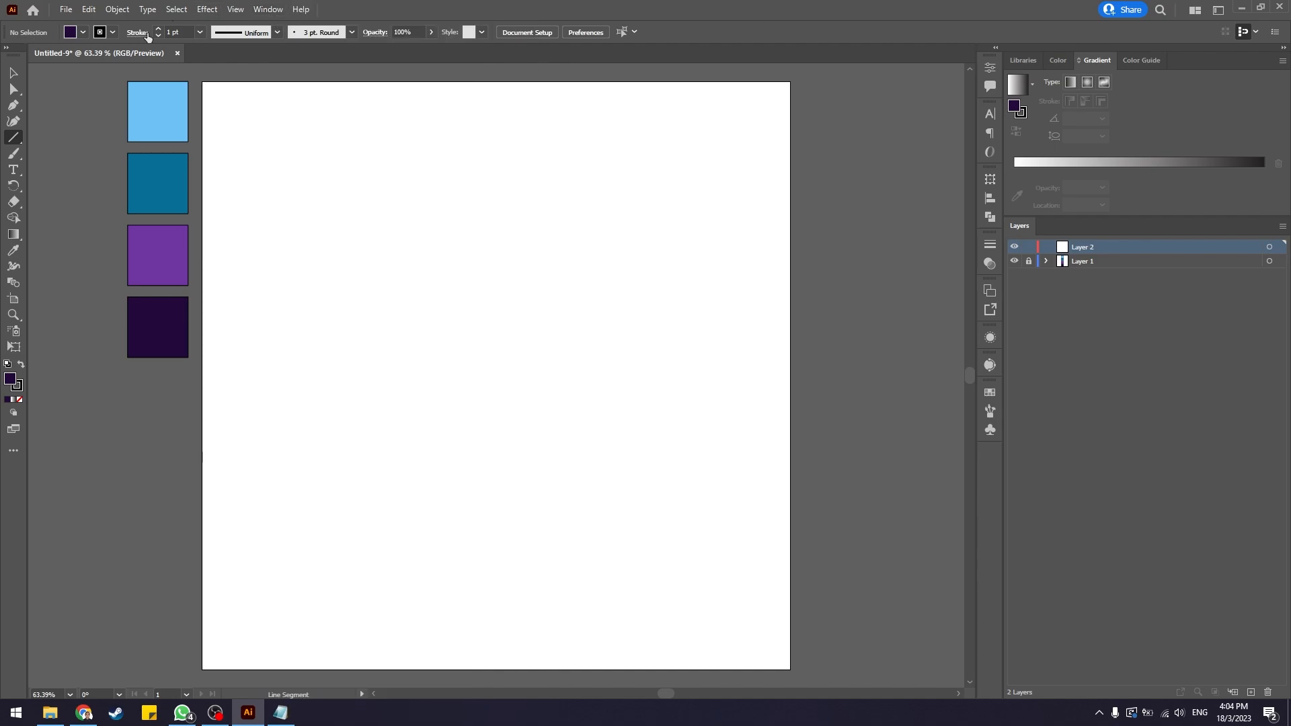
Set the fill to none and draw a vertical line about 563 px tall near the artboard's left side.
left_click(82, 34)
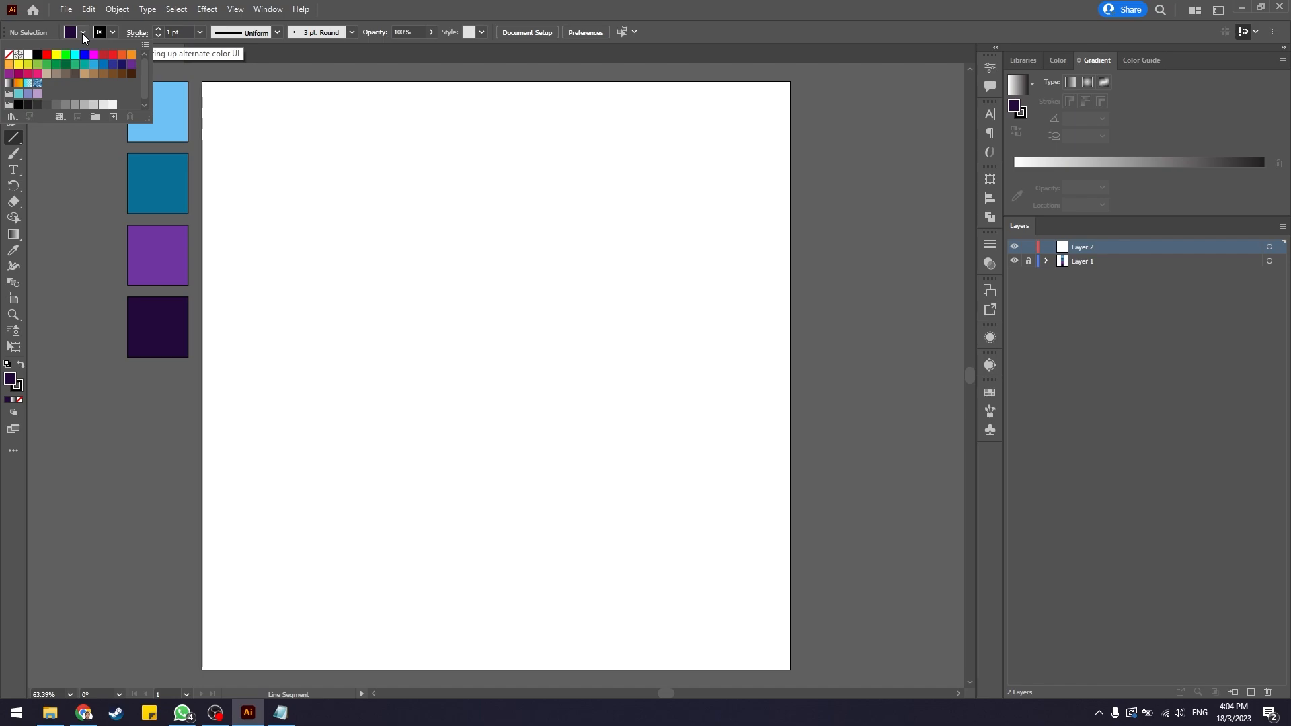
left_click(12, 55)
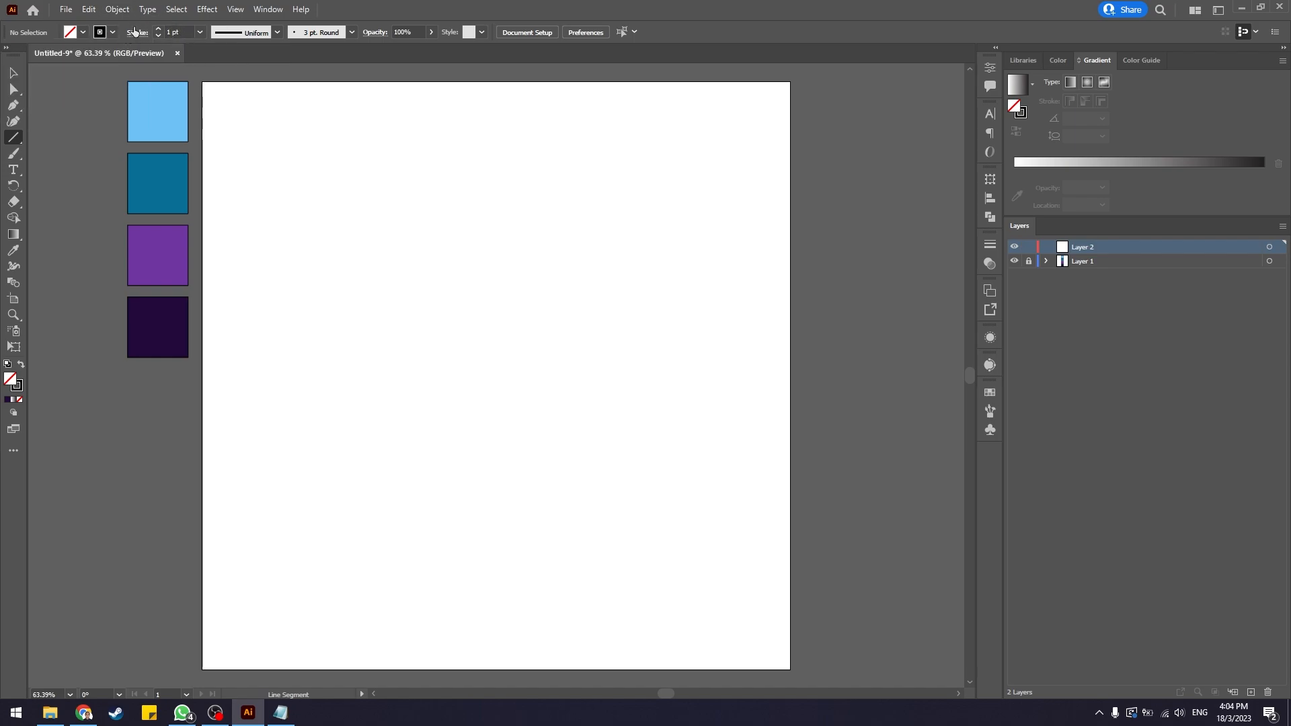
left_click_drag(155, 182, 349, 185)
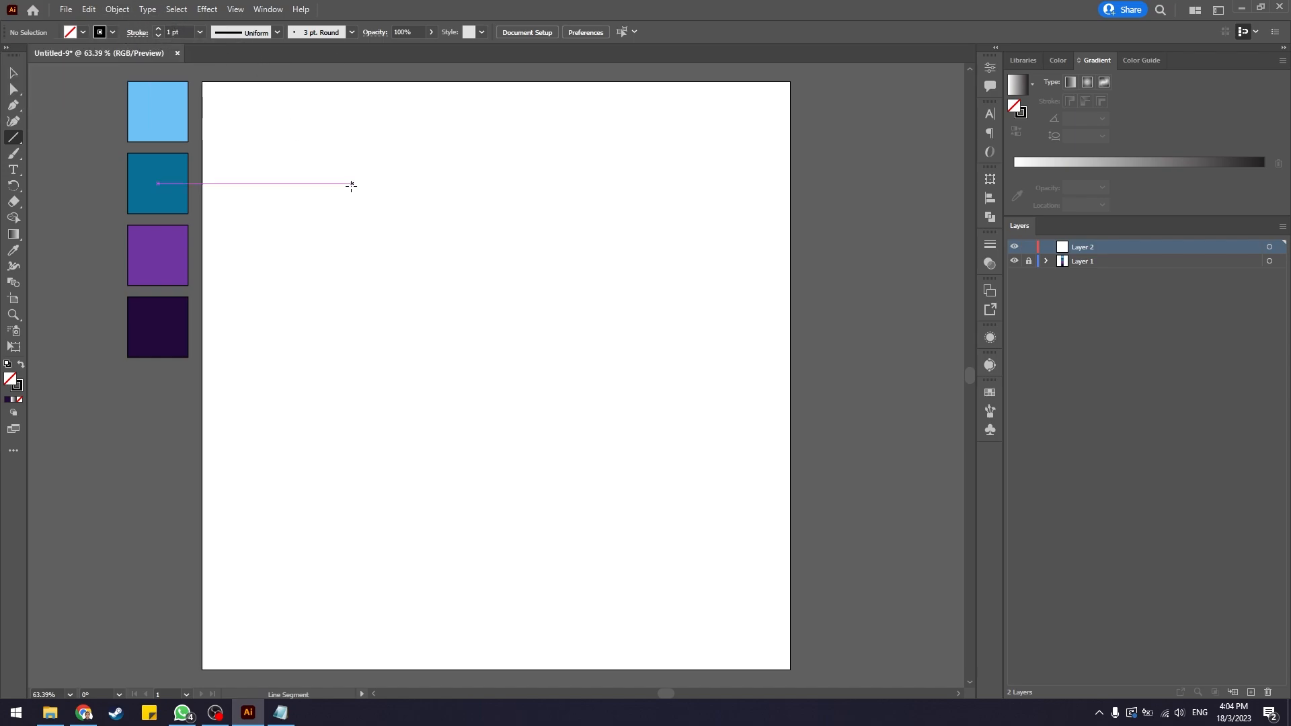
key("ctrl+z")
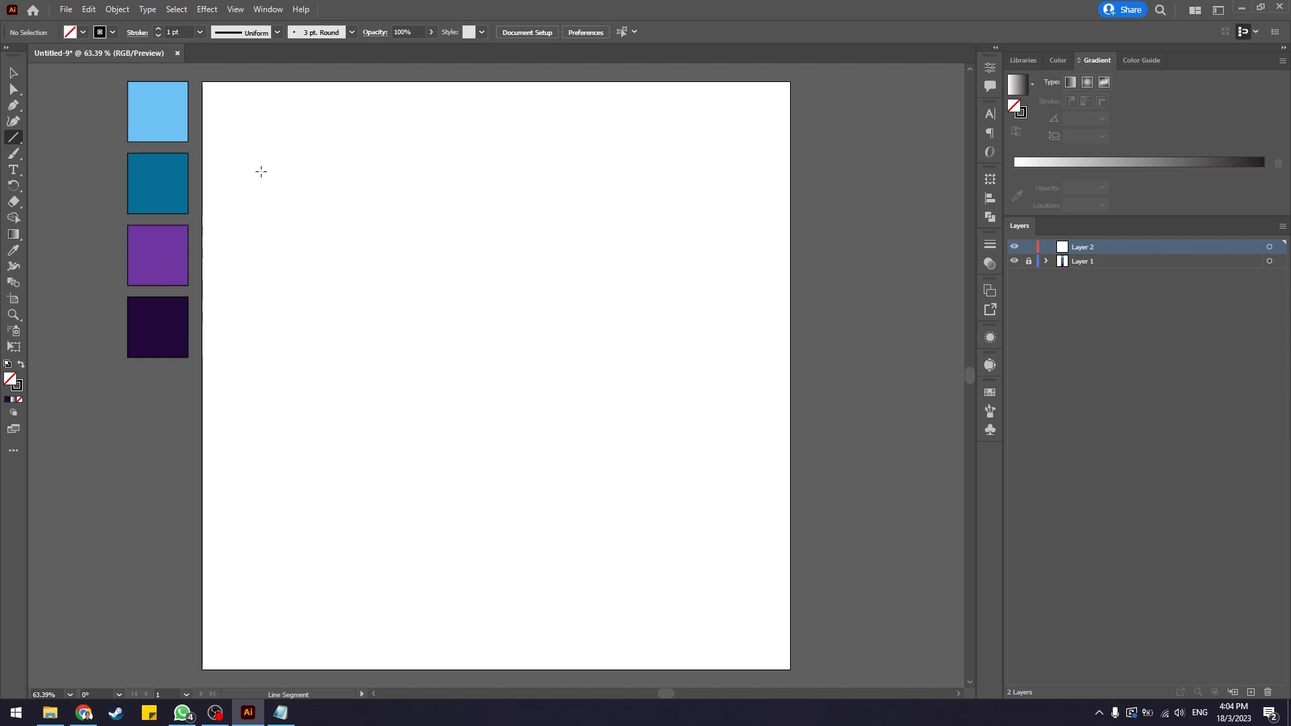
left_click_drag(261, 171, 282, 477)
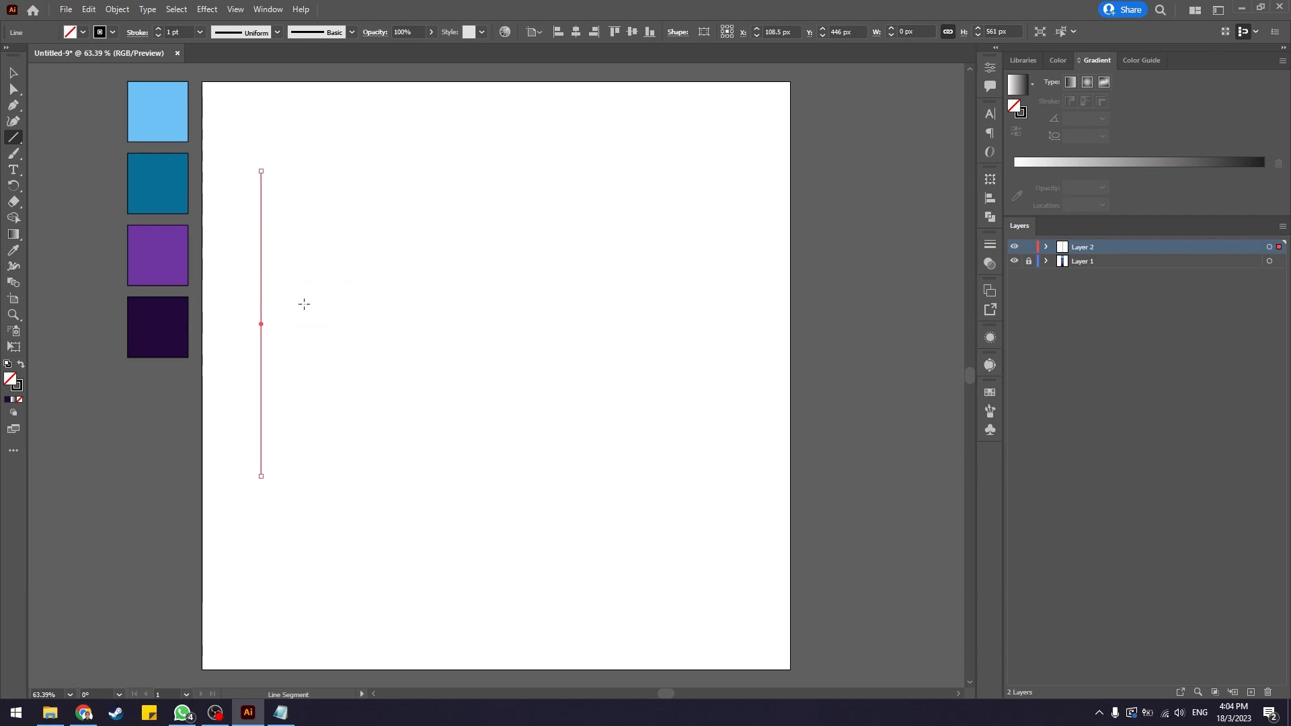
Duplicate the vertical line a short distance to the right and repeat the duplication to make six evenly spaced lines.
key("v")
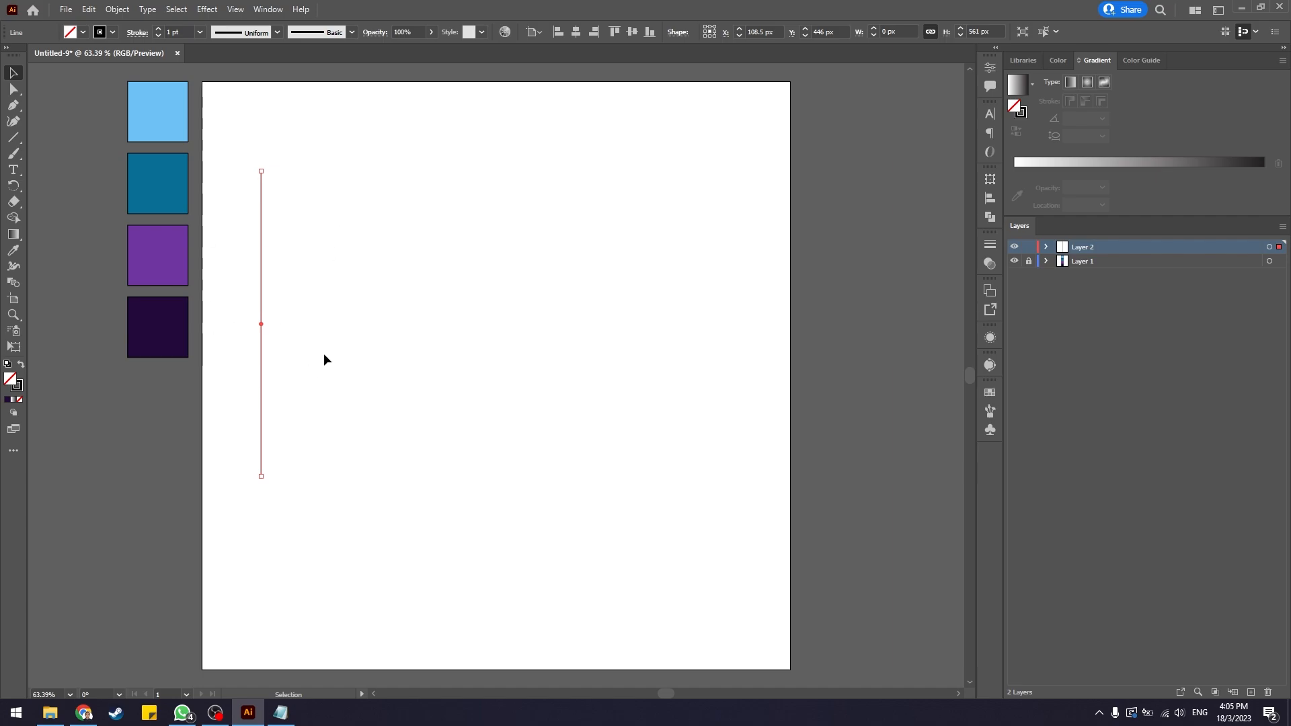
key("alt")
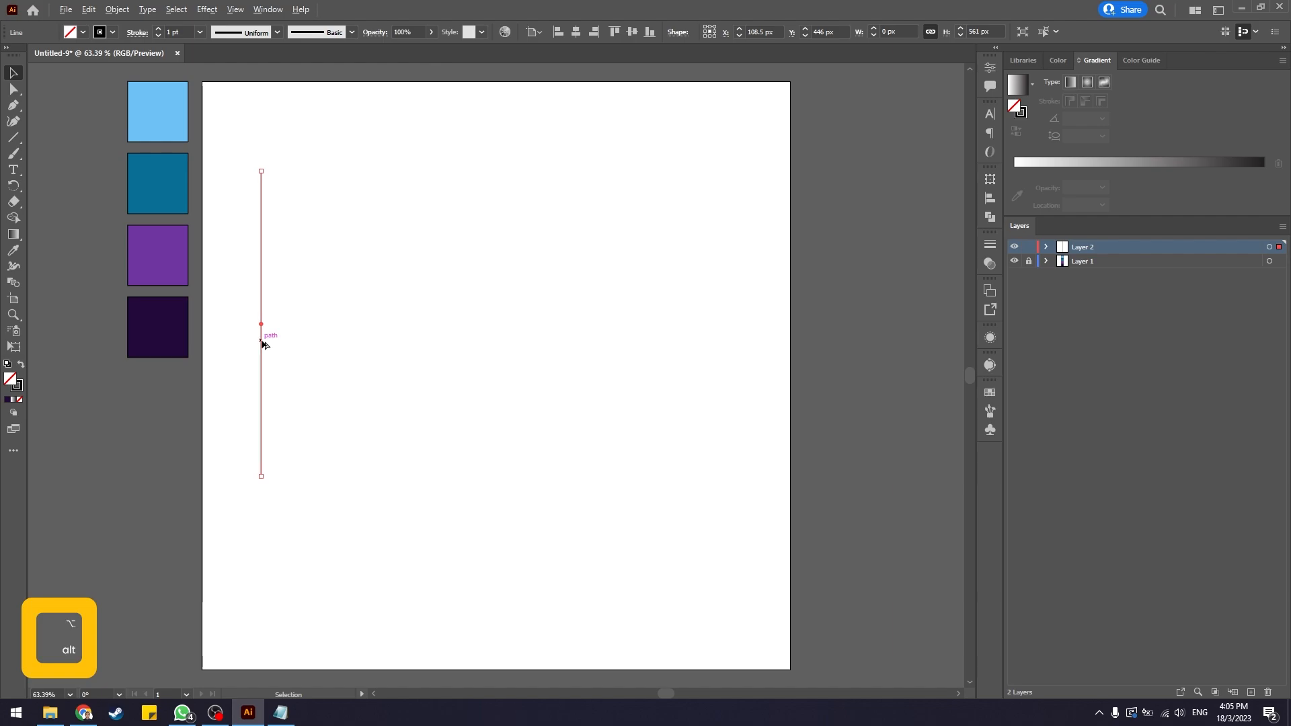
left_click_drag(262, 343, 299, 344)
key("shift")
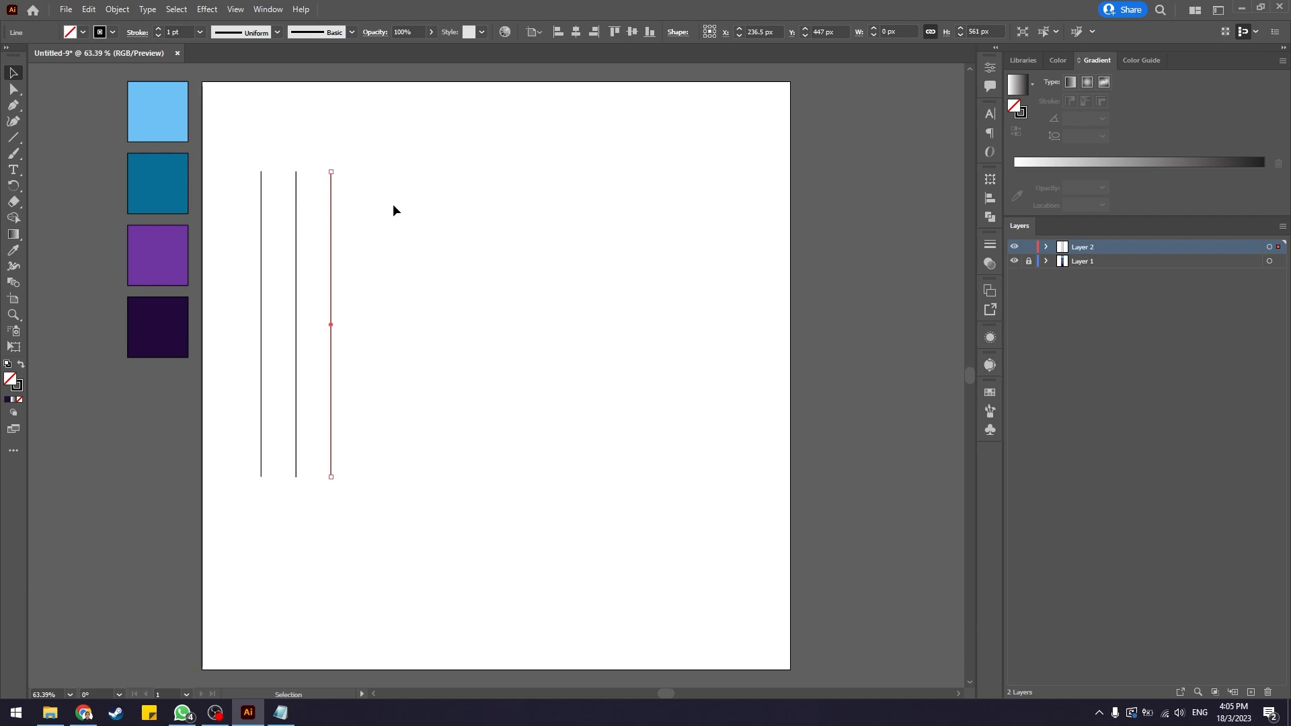
key("ctrl+d")
key("ctrl+d")
key("ctrl+d")
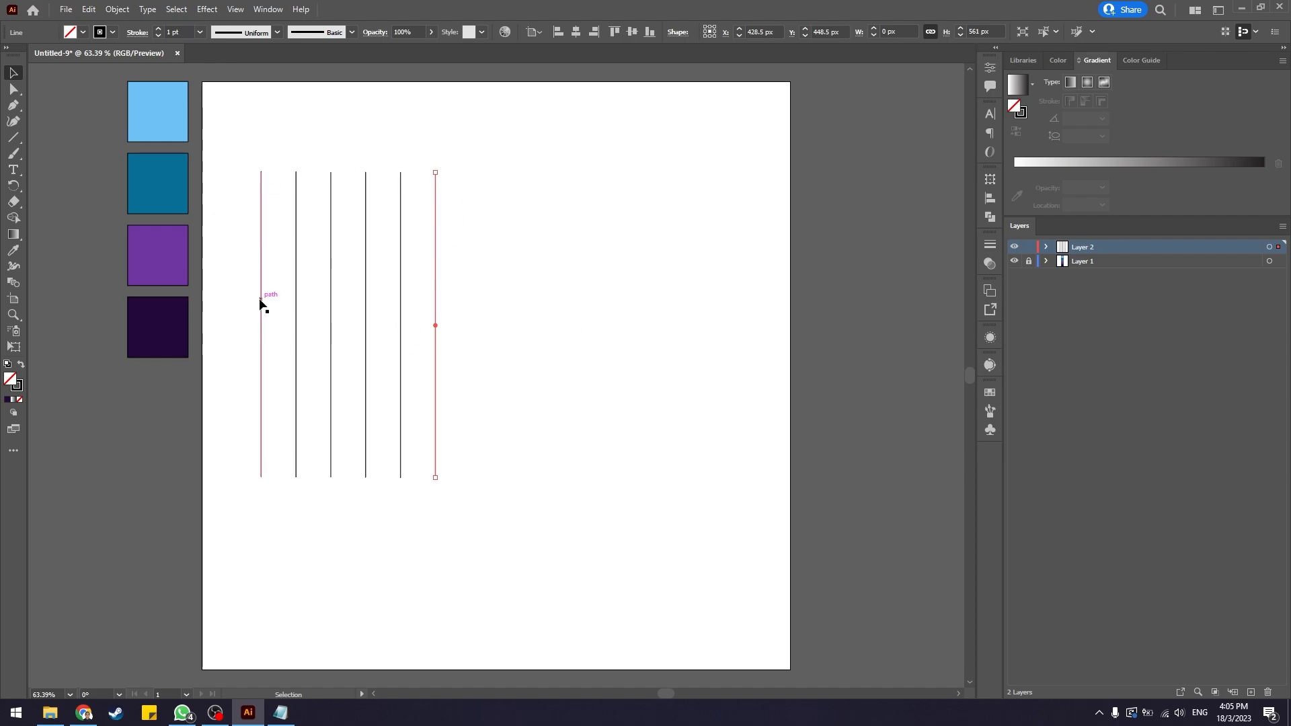
Select all six lines, paste a copy in place and rotate the copy 90 degrees to form a grid.
left_click(481, 300)
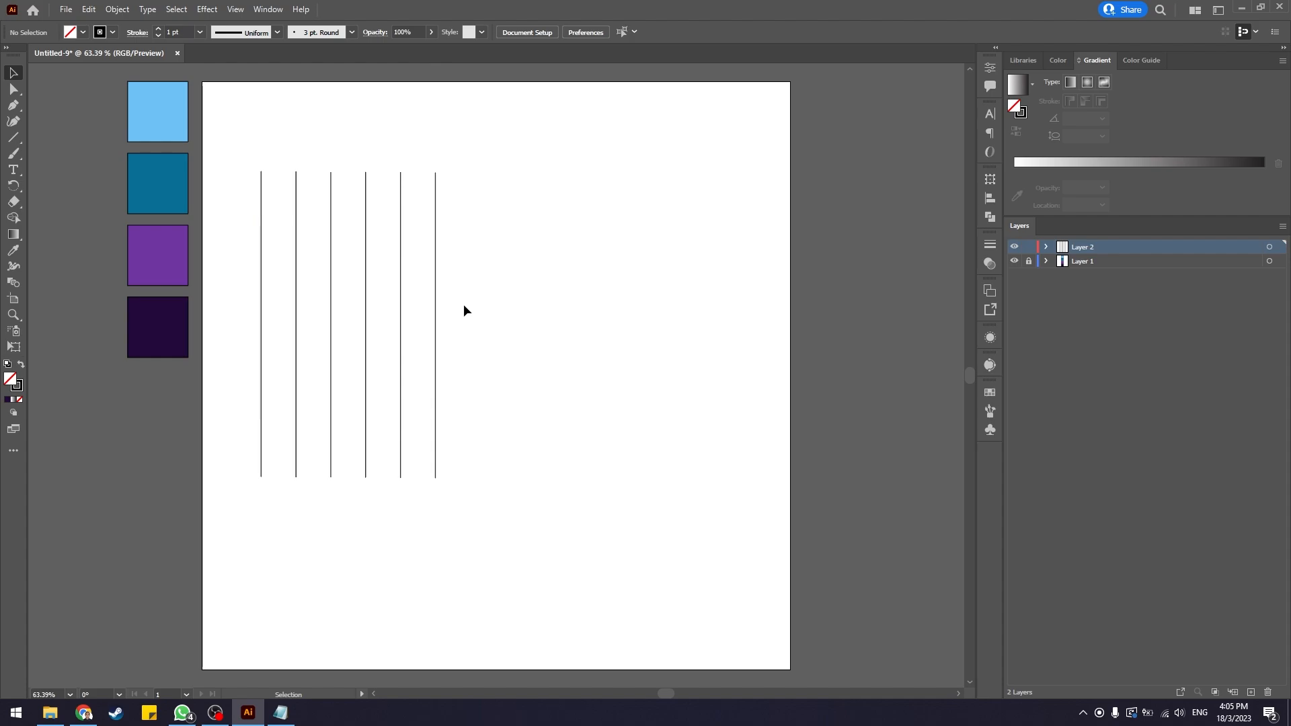
left_click_drag(521, 131, 242, 498)
left_click(470, 219)
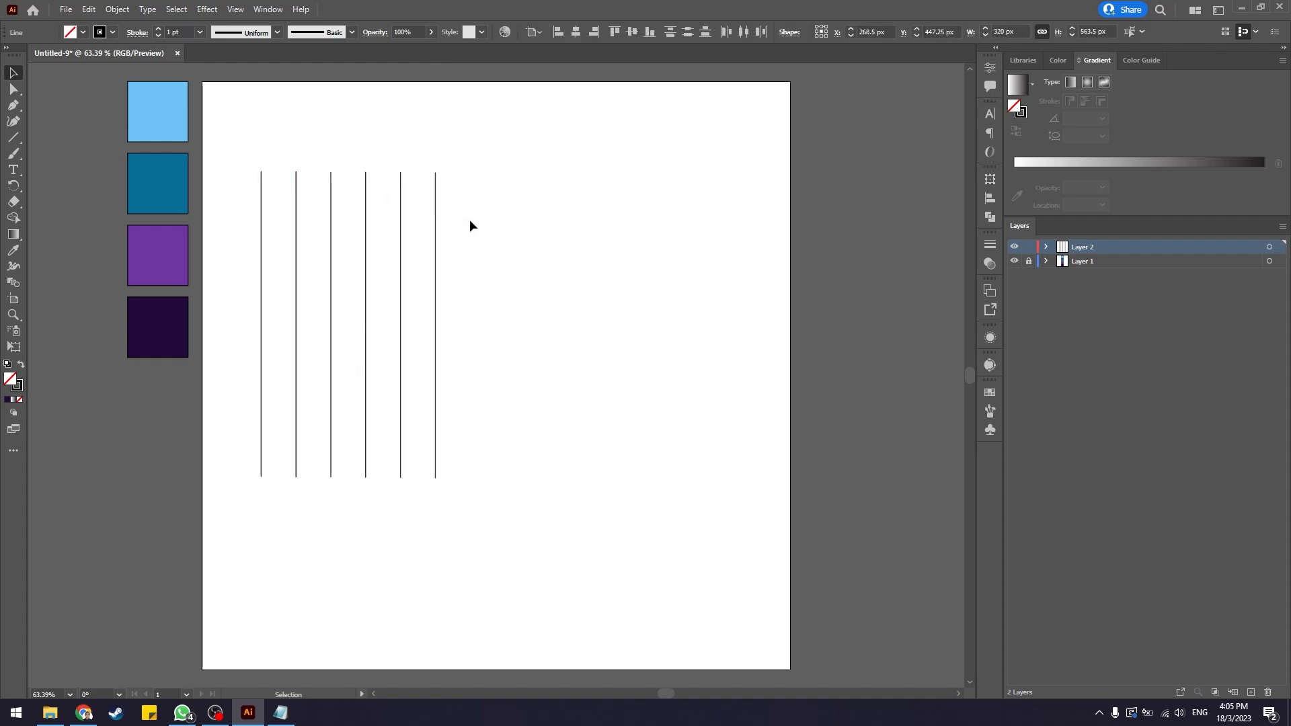
left_click_drag(509, 232, 222, 279)
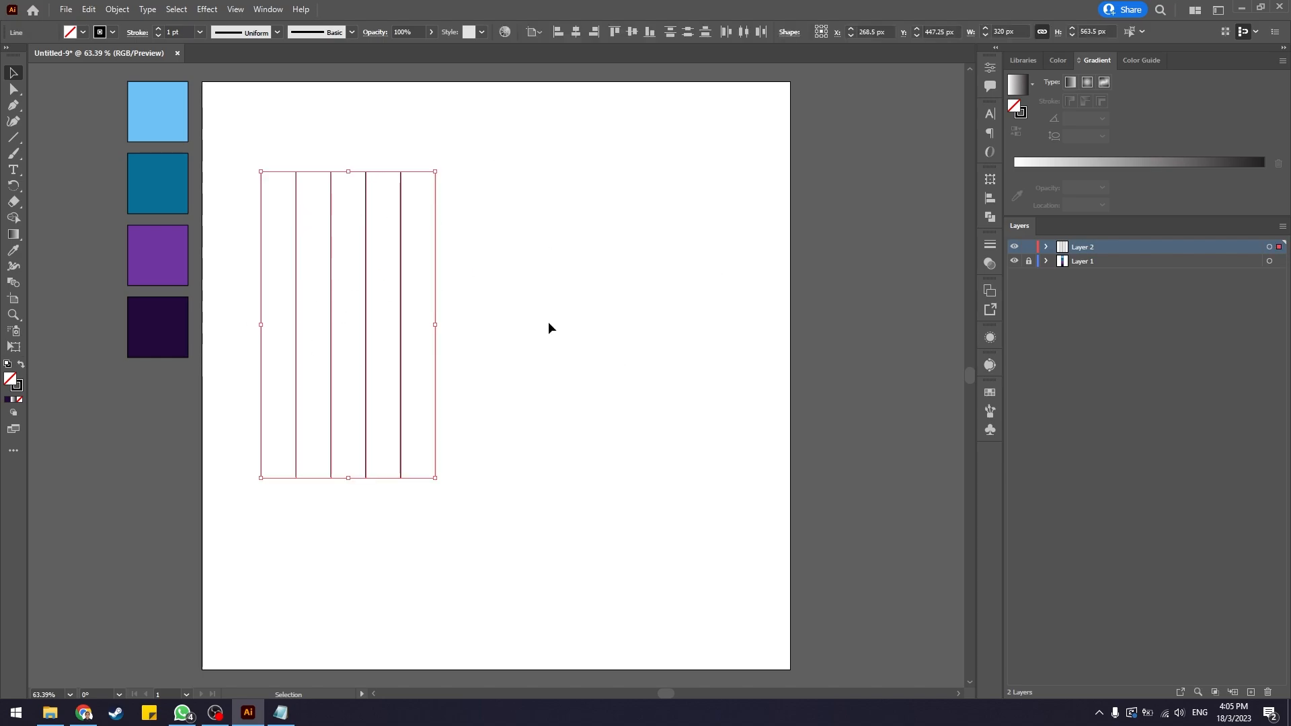
key("ctrl+c")
key("ctrl")
key("ctrl+shift+v")
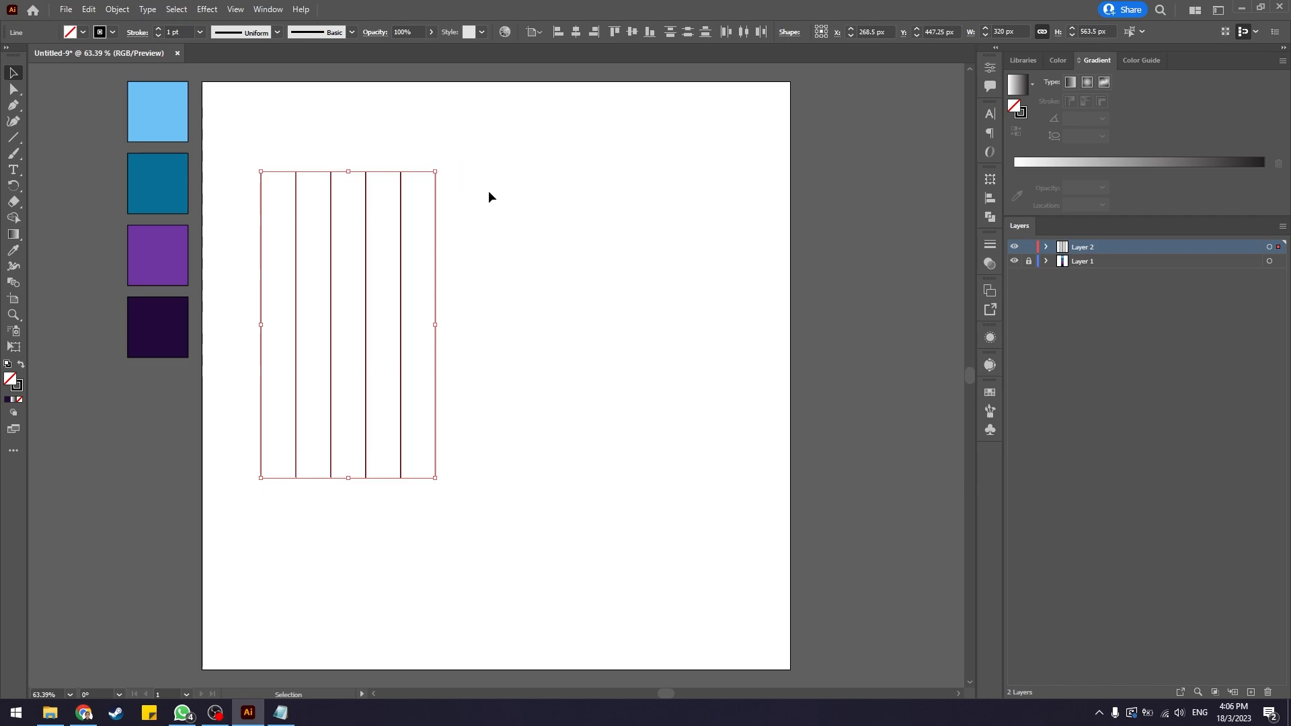
left_click(442, 167)
left_click_drag(442, 167, 577, 398)
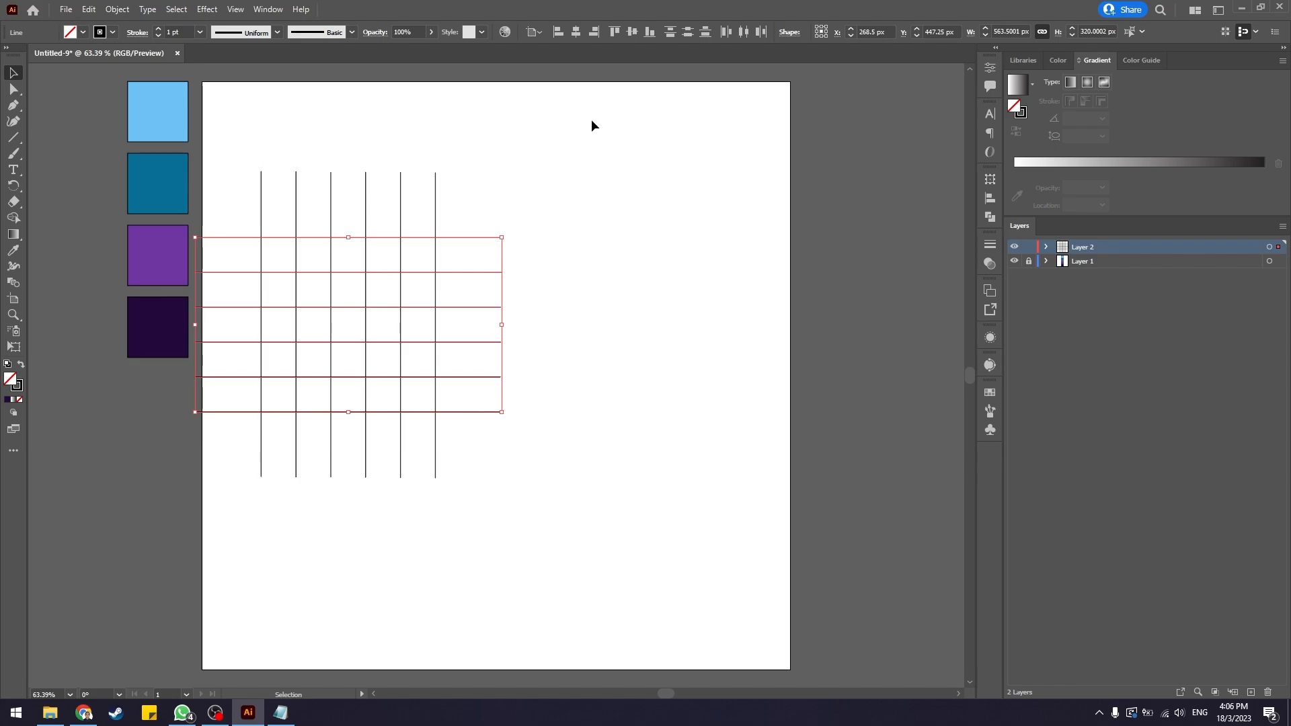
Move the whole line grid toward the centre of the artboard.
left_click_drag(591, 119, 217, 505)
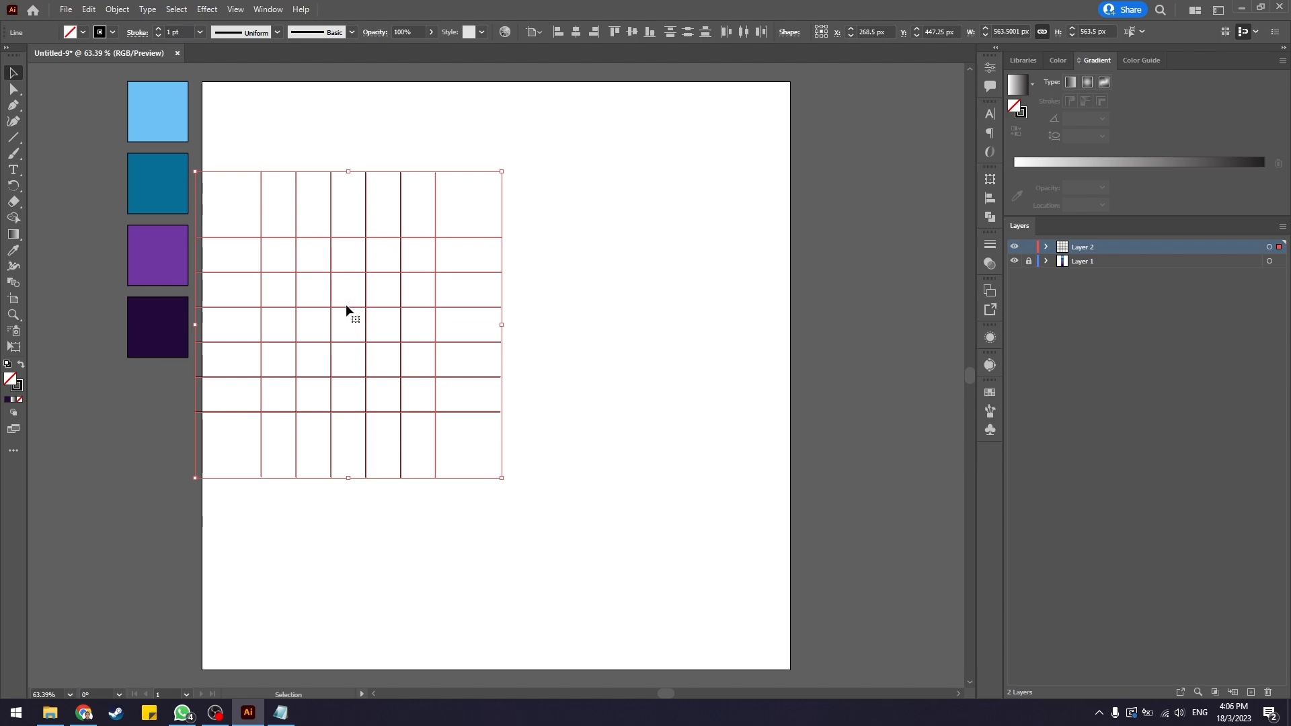
left_click_drag(346, 307, 455, 332)
left_click(695, 307)
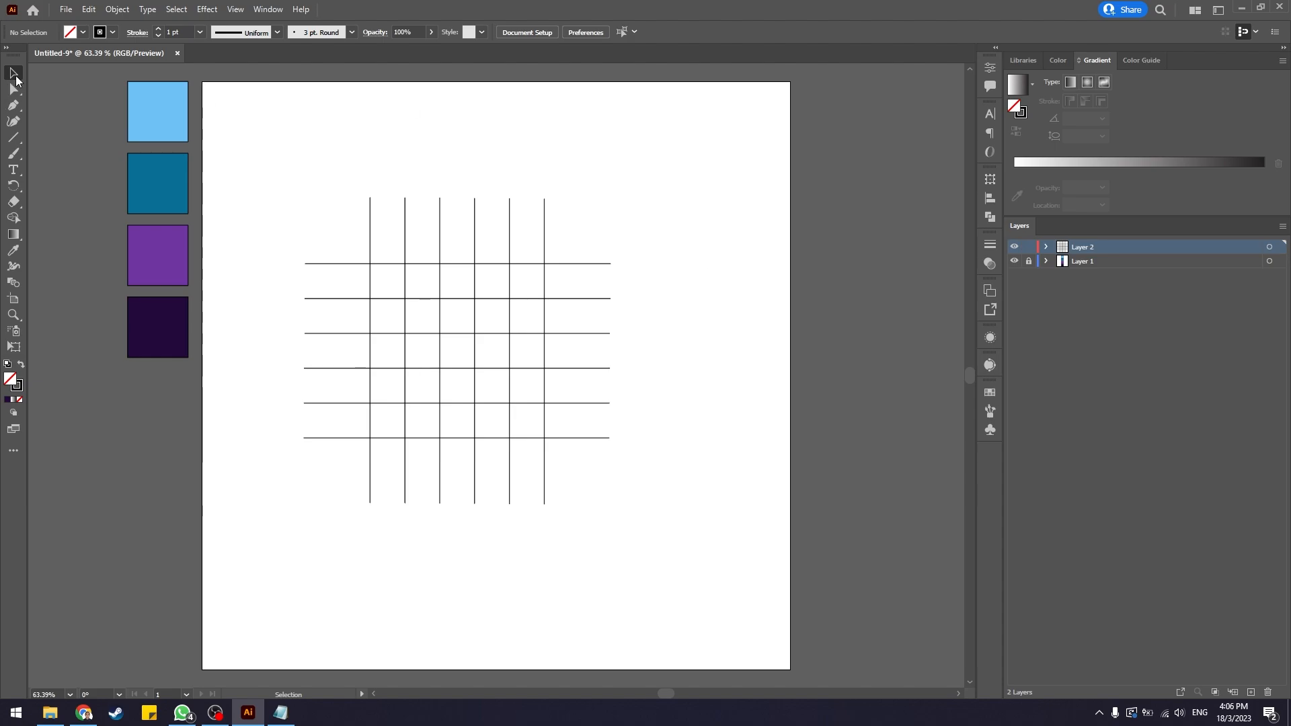
Select the grid and use the Shape Builder to merge cells into four rectangles arranged in a pinwheel around a small central square.
key("v")
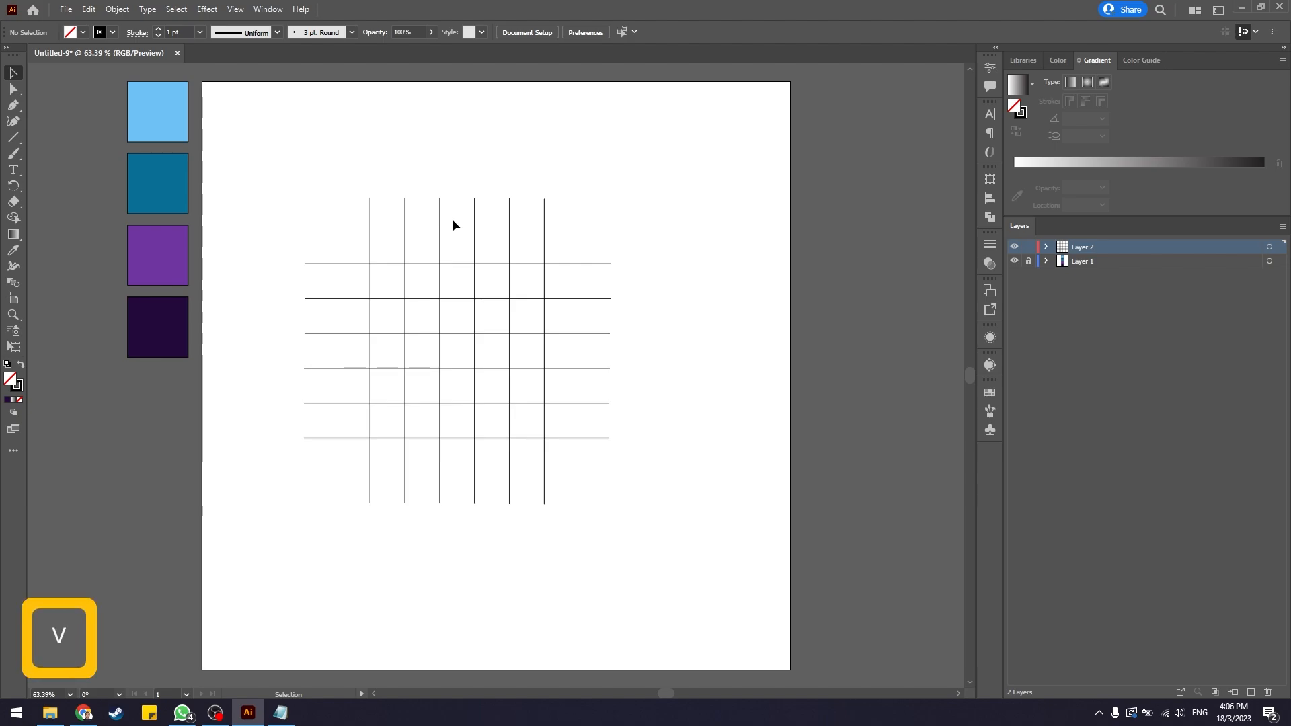
left_click_drag(726, 129, 288, 562)
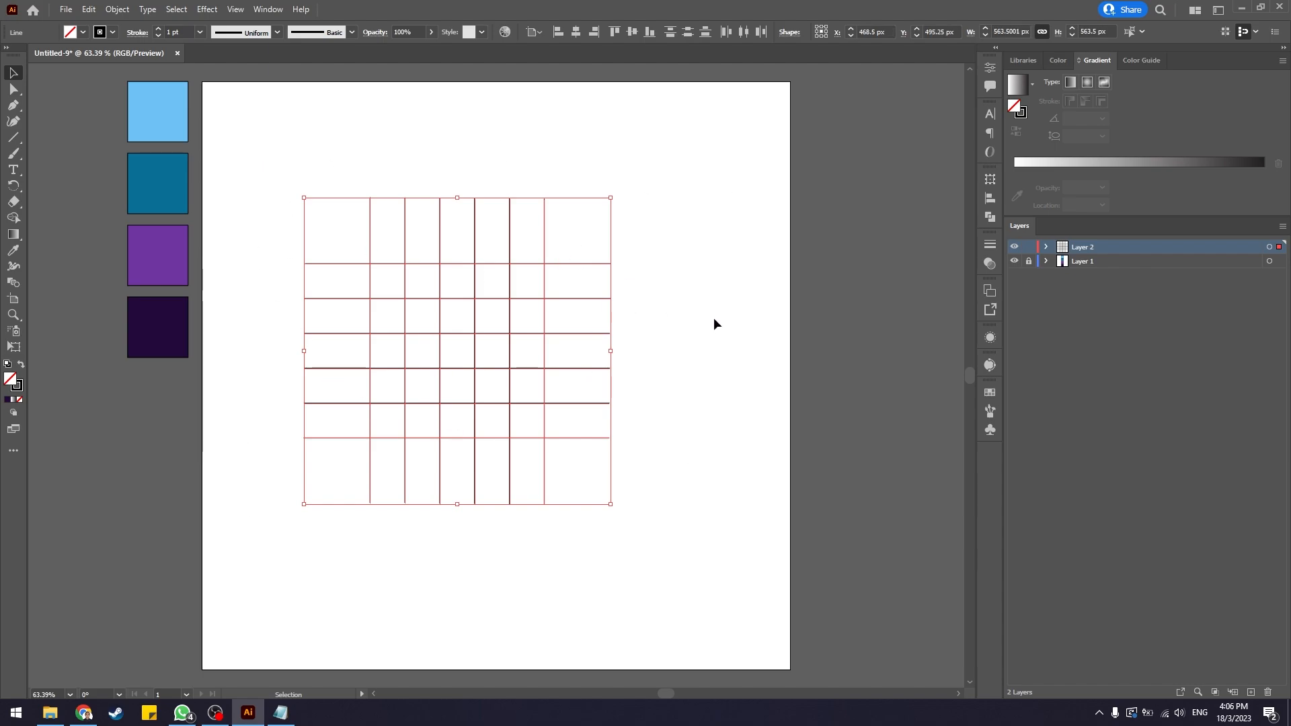
key("shift+m")
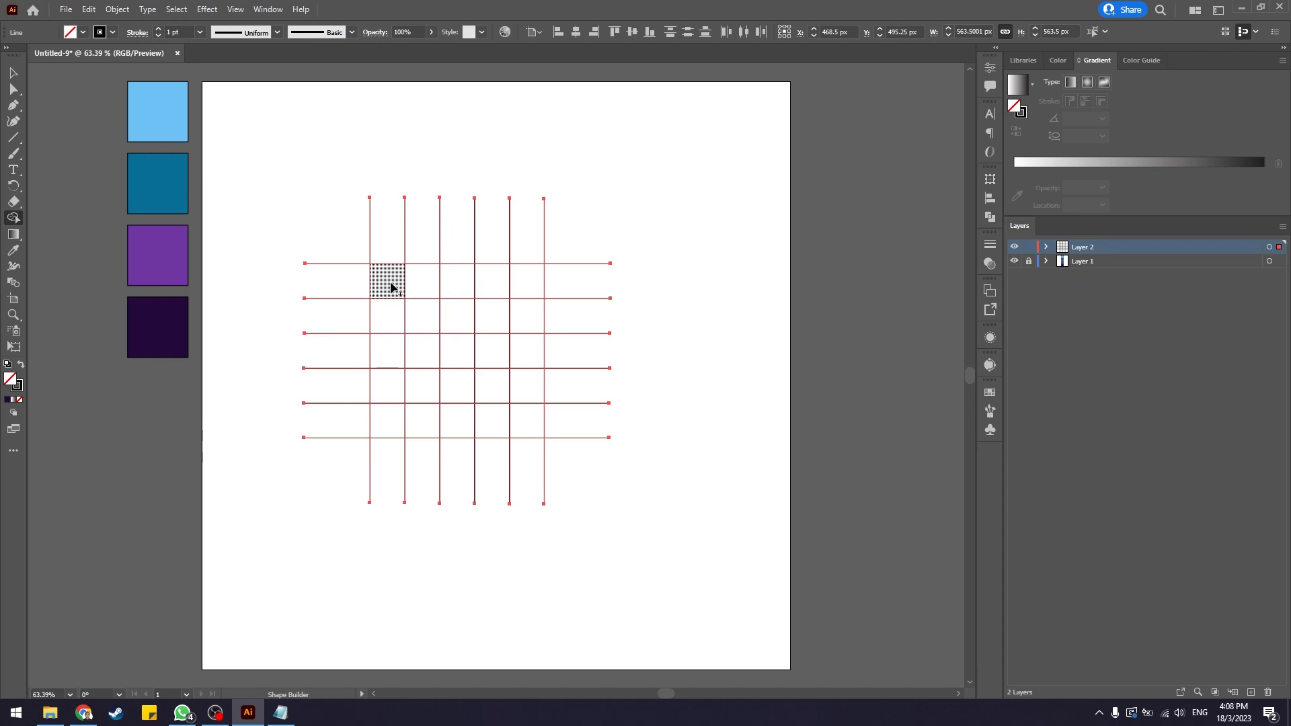
mouse_move(391, 287)
left_mouse_down()
mouse_move(451, 279)
mouse_move(450, 315)
mouse_move(397, 320)
mouse_move(395, 277)
mouse_move(466, 279)
mouse_move(456, 315)
mouse_move(397, 326)
left_mouse_up()
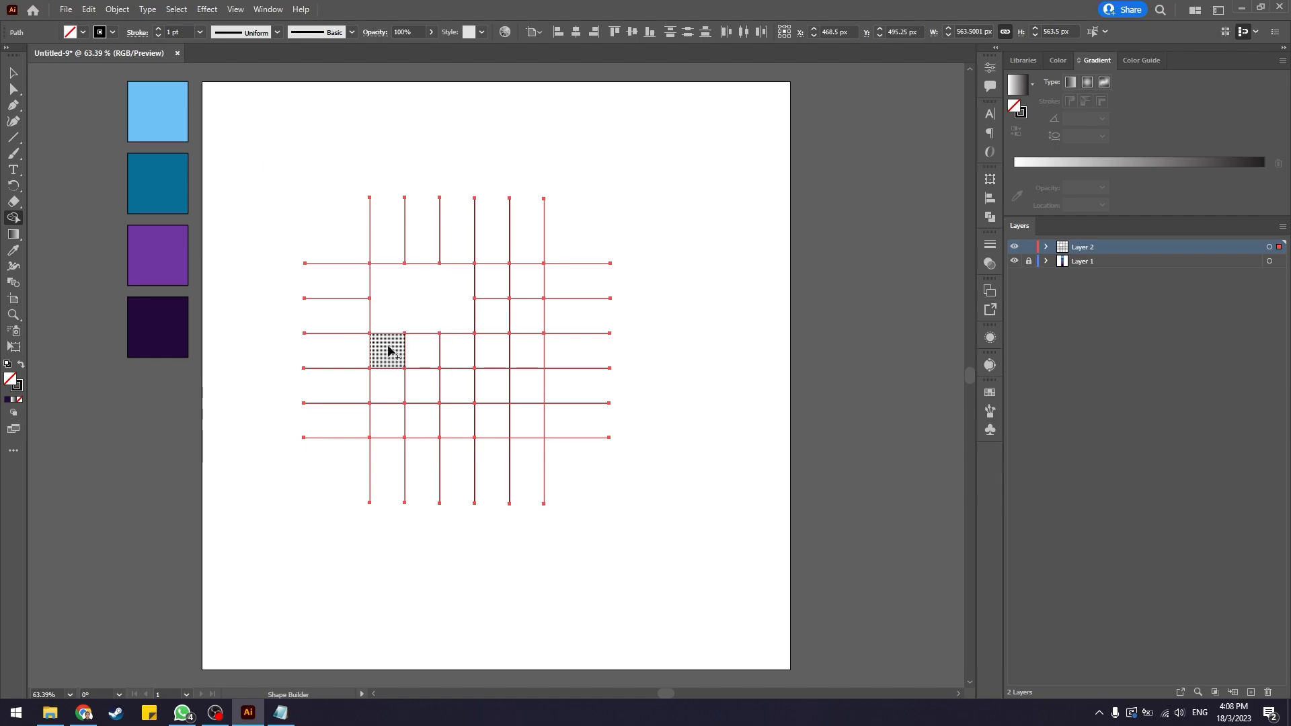
mouse_move(389, 350)
left_mouse_down()
mouse_move(384, 421)
mouse_move(418, 419)
mouse_move(418, 346)
mouse_move(388, 345)
mouse_move(382, 416)
mouse_move(421, 417)
mouse_move(416, 350)
mouse_move(390, 351)
mouse_move(390, 403)
mouse_move(417, 418)
mouse_move(418, 352)
left_mouse_up()
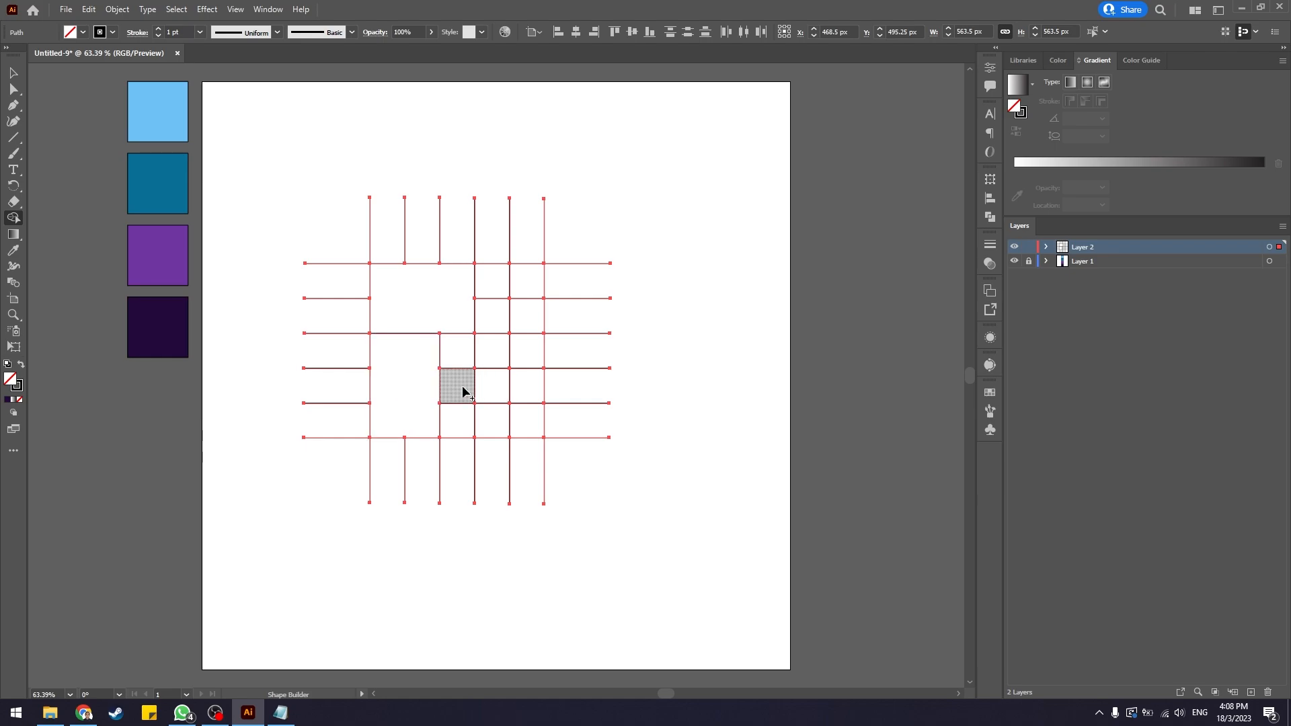
mouse_move(463, 391)
left_mouse_down()
mouse_move(522, 383)
mouse_move(523, 410)
mouse_move(465, 423)
left_mouse_up()
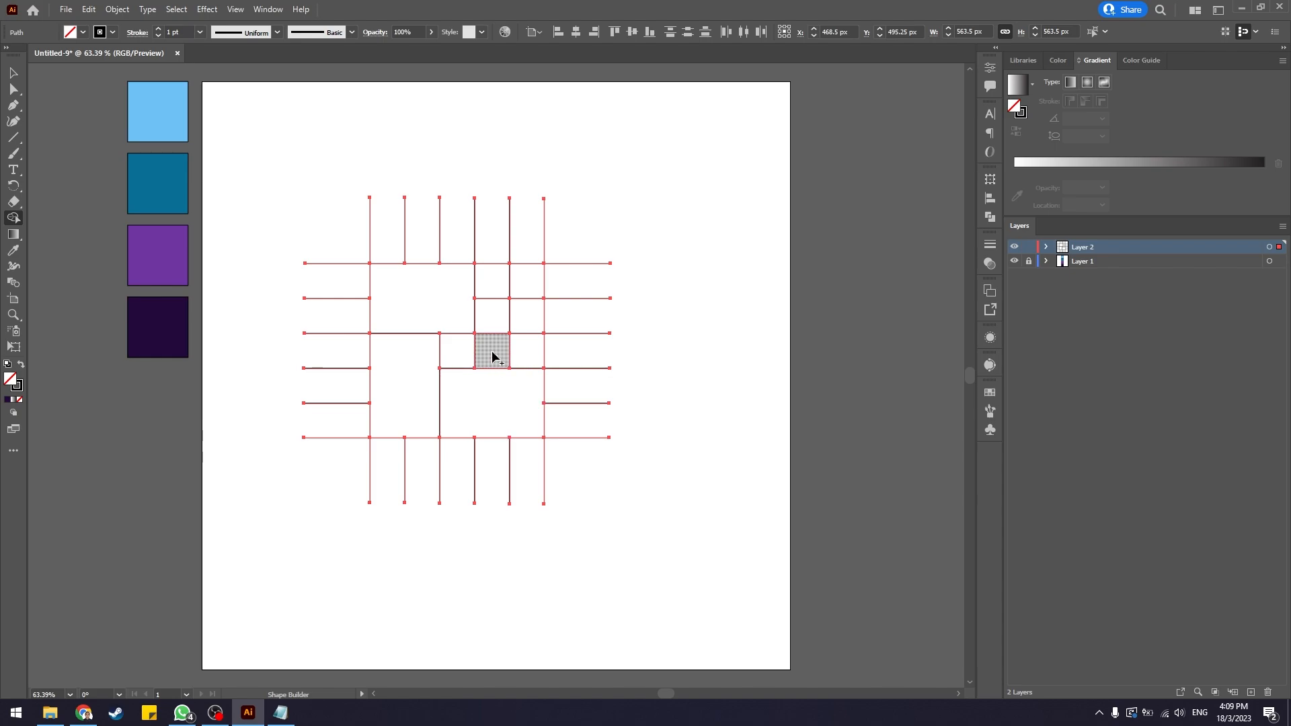
mouse_move(493, 355)
left_mouse_down()
mouse_move(518, 343)
mouse_move(522, 289)
mouse_move(498, 283)
mouse_move(501, 317)
left_mouse_up()
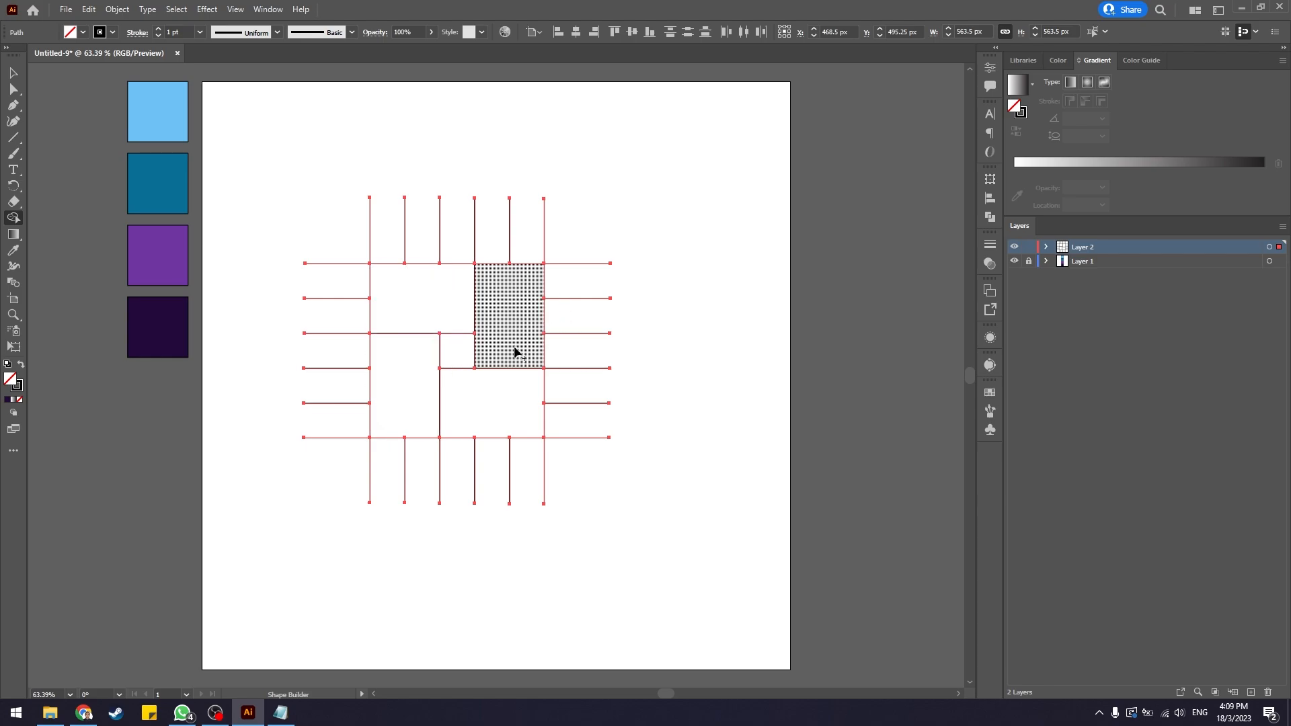
Delete the protruding line stubs on the right and bottom sides of the pinwheel.
key("v")
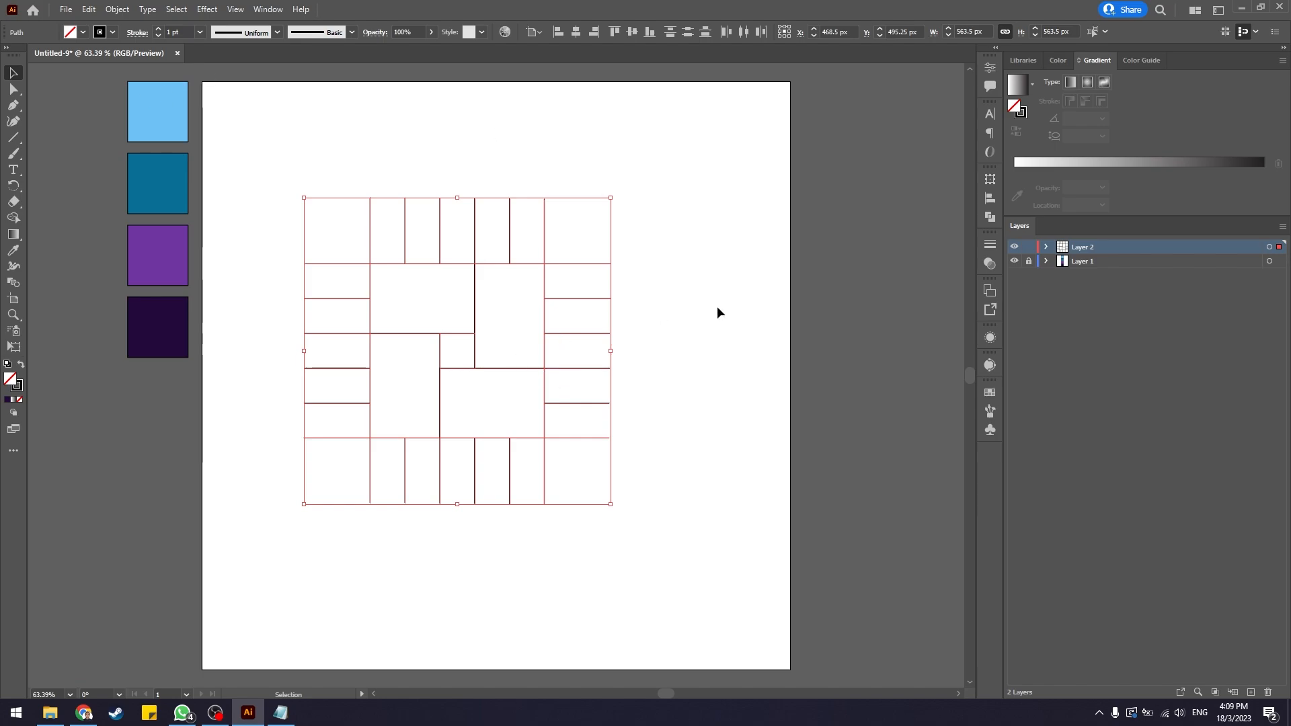
left_click(668, 282)
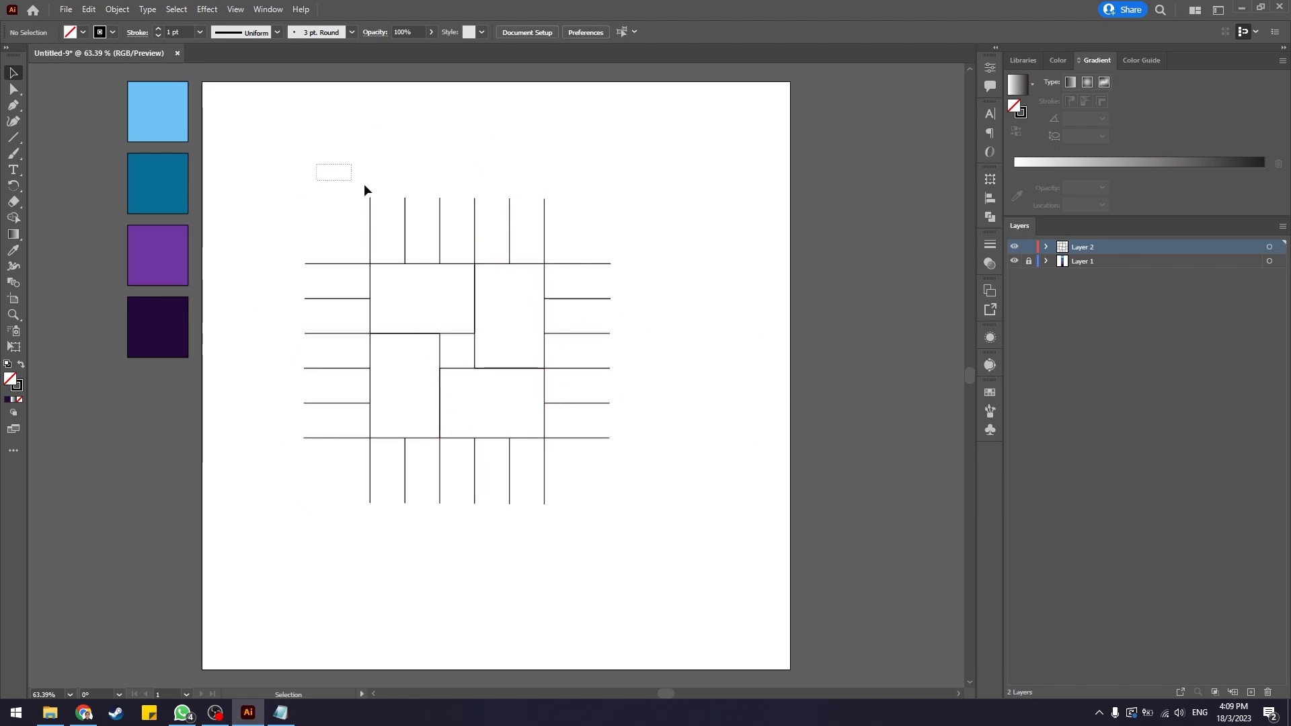
left_click_drag(364, 190, 583, 265)
left_click_drag(642, 226, 310, 495)
left_click_drag(276, 151, 315, 440)
left_click(757, 411)
left_click_drag(669, 202, 594, 519)
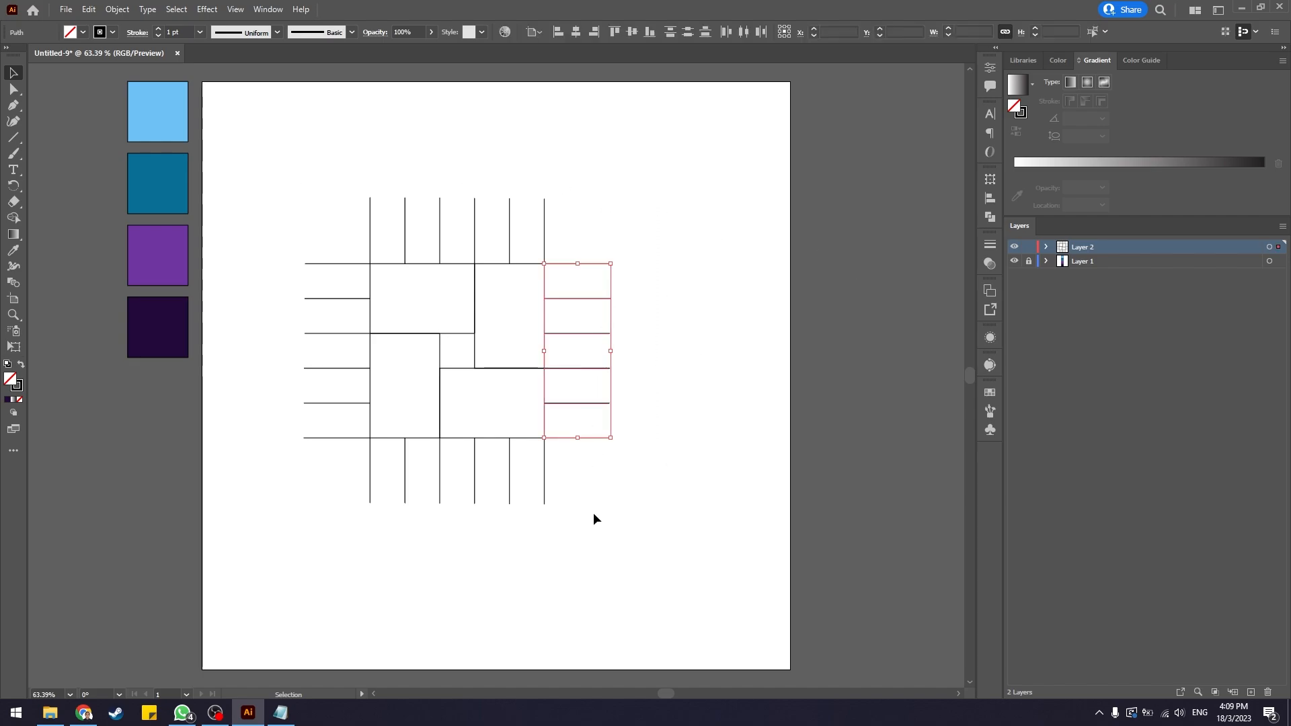
key("Delete")
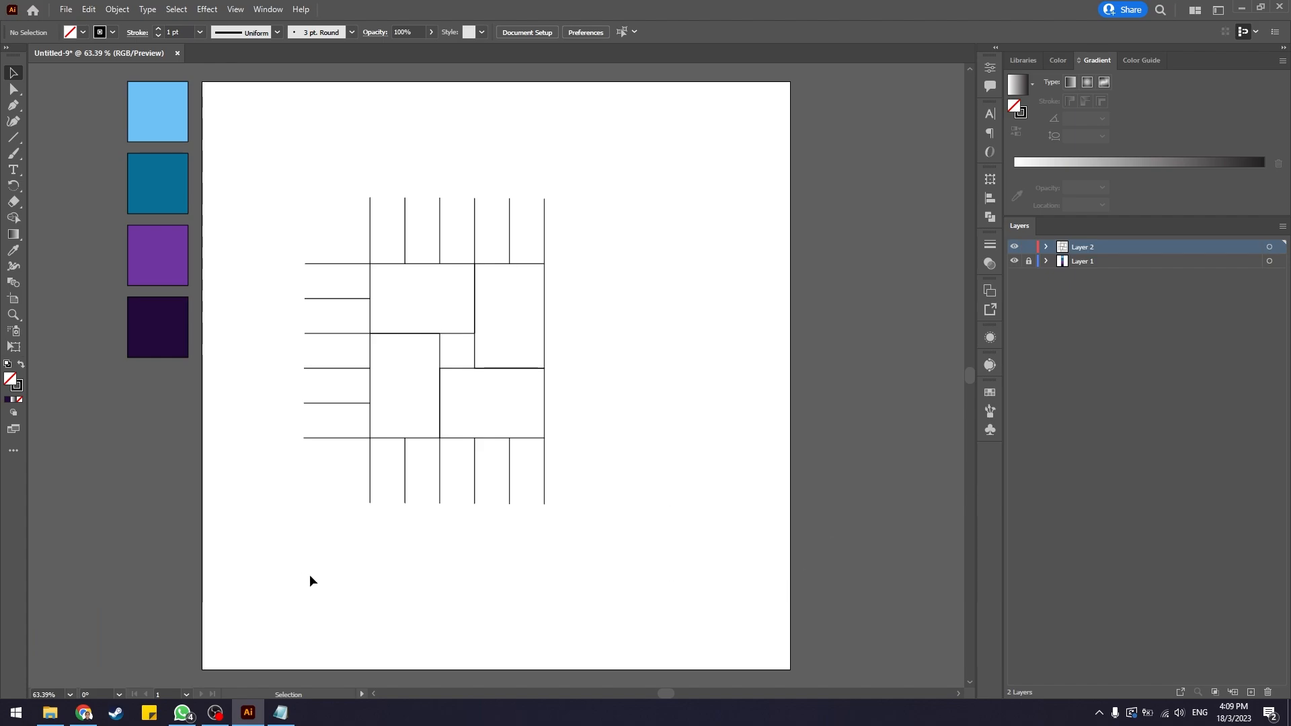
left_click_drag(310, 576, 596, 482)
key("Delete")
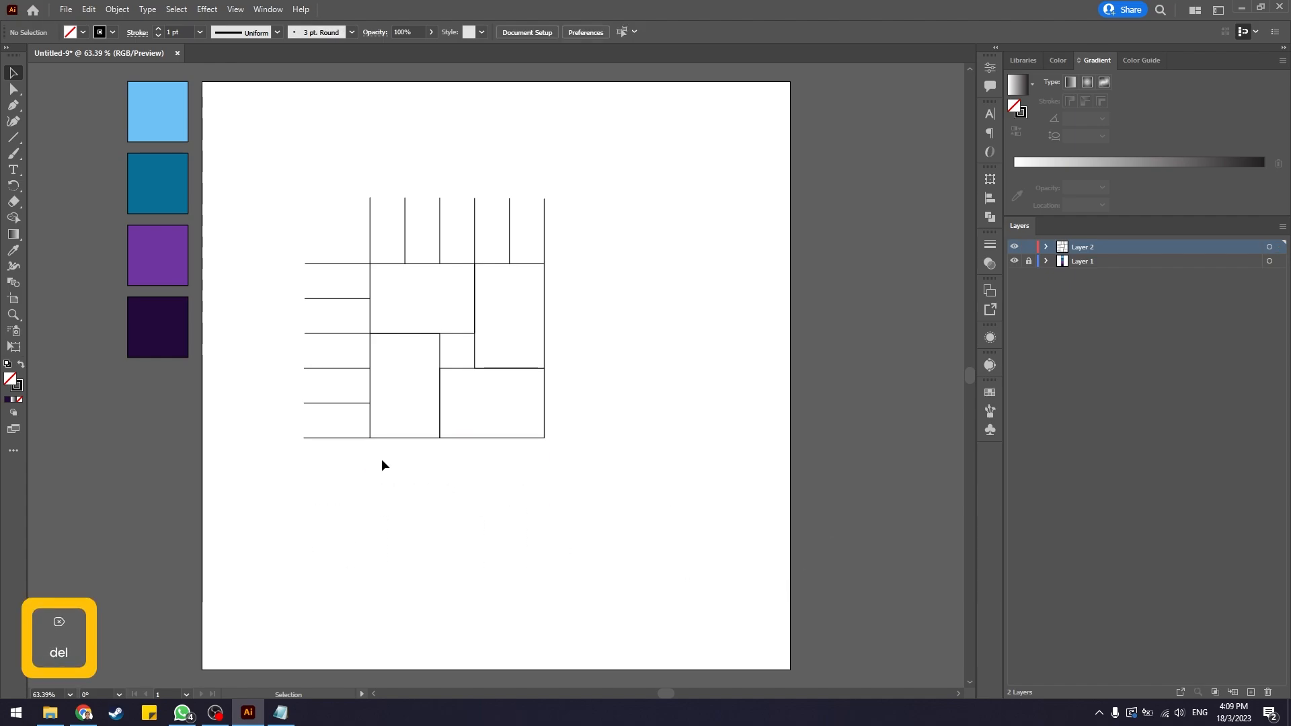
Delete the remaining line stubs on the left and top sides of the pinwheel.
left_click_drag(271, 225, 333, 484)
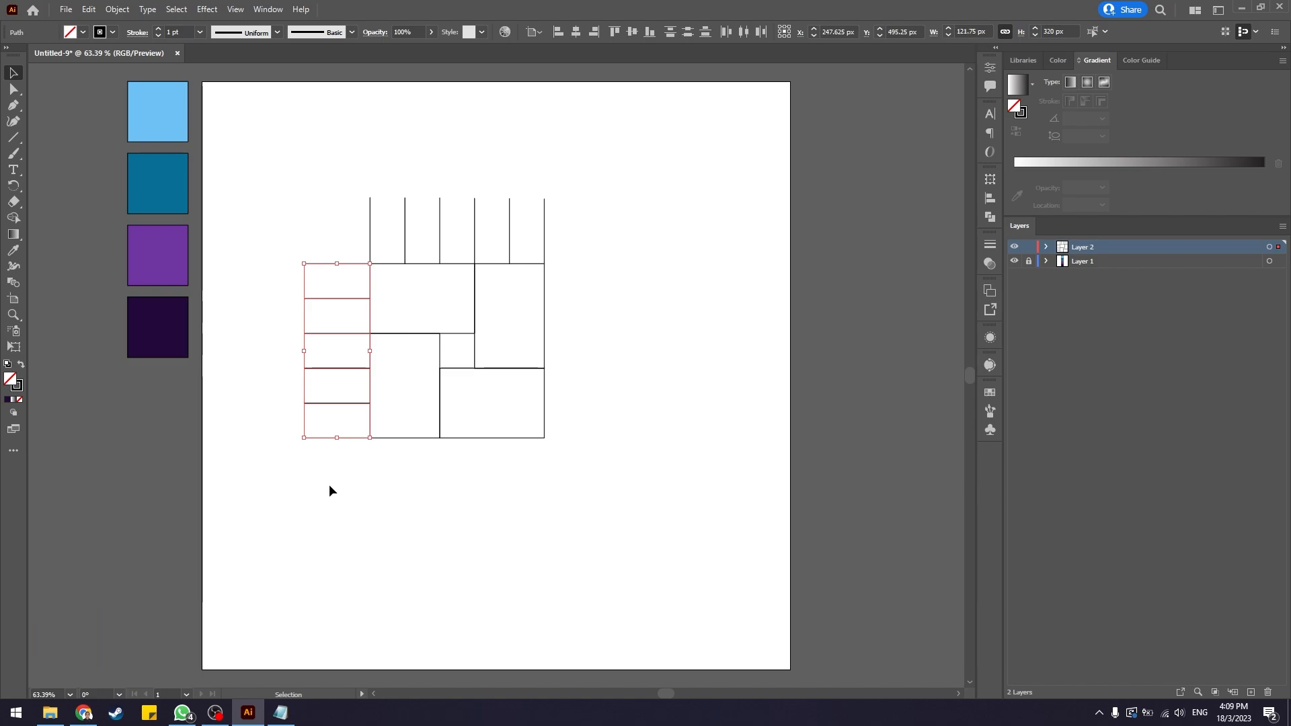
key("Delete")
left_click_drag(322, 146, 639, 236)
key("Delete")
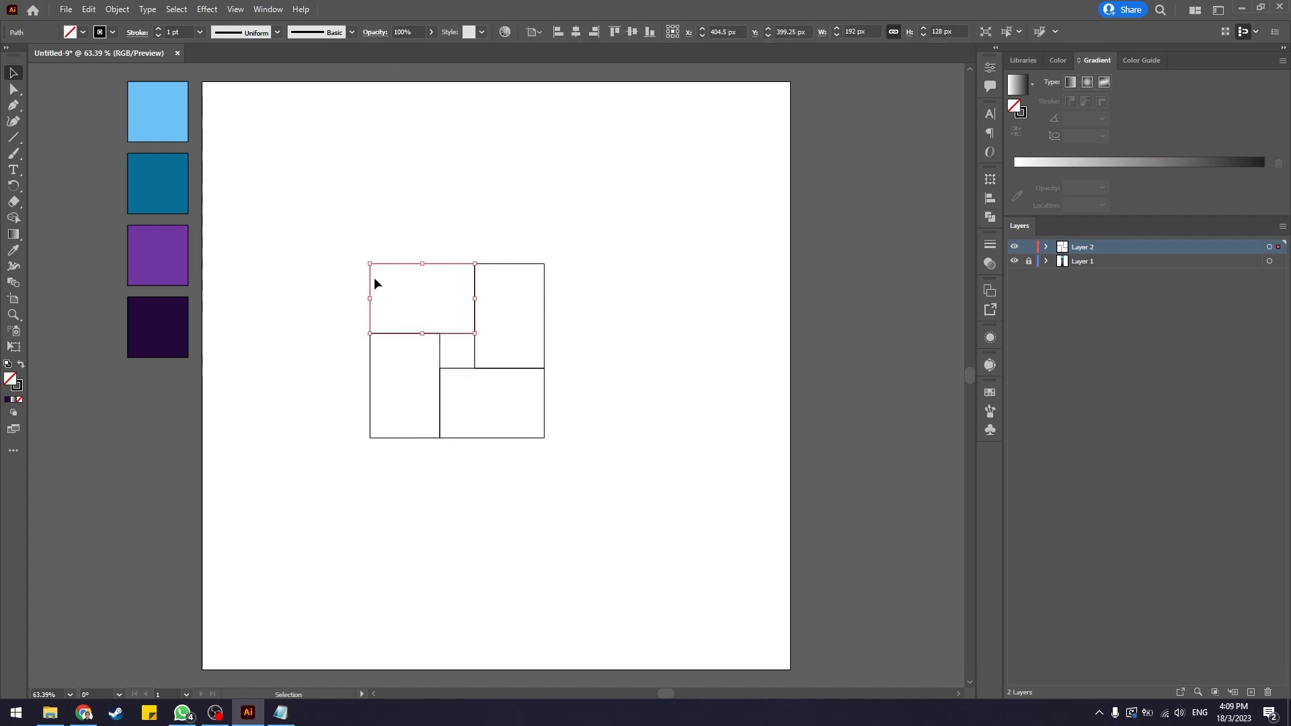
Fill the top-left rectangle of the pinwheel with the RGB Green swatch.
left_click(80, 32)
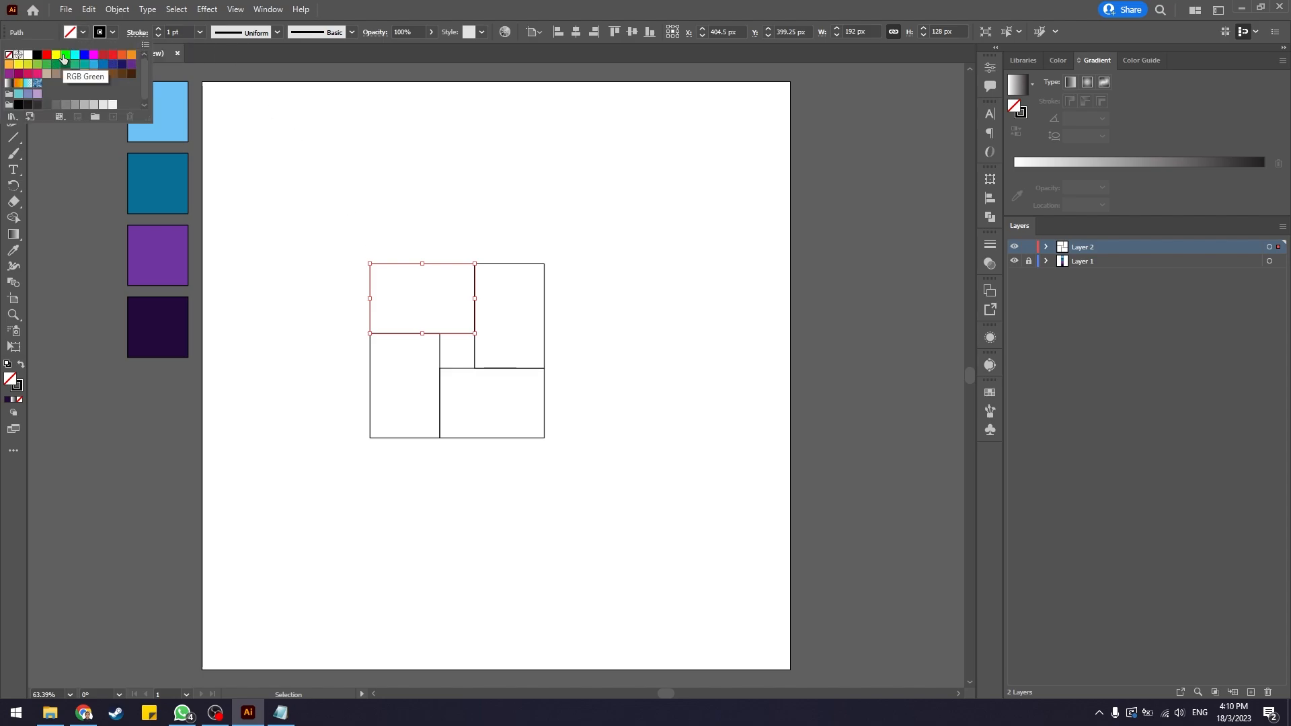
left_click(65, 54)
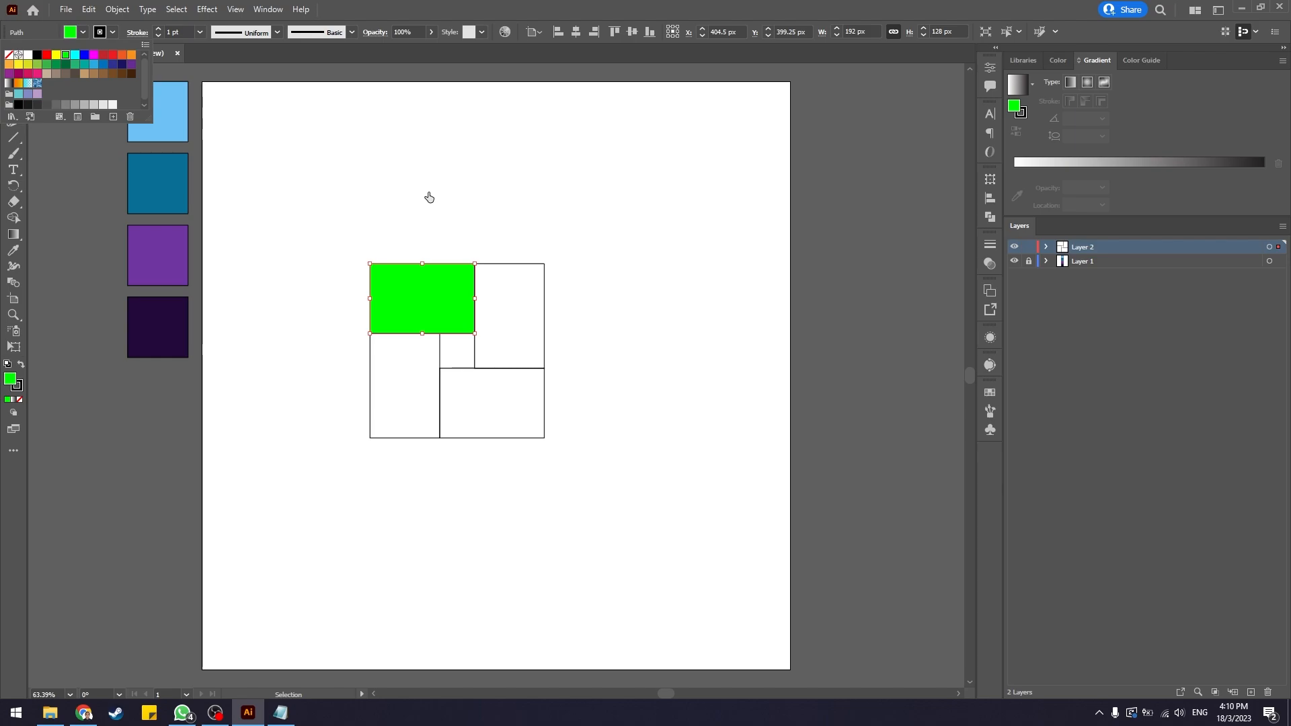
key("Escape")
Select the upper-right rectangle and fill it with the cyan swatch.
left_click(544, 268)
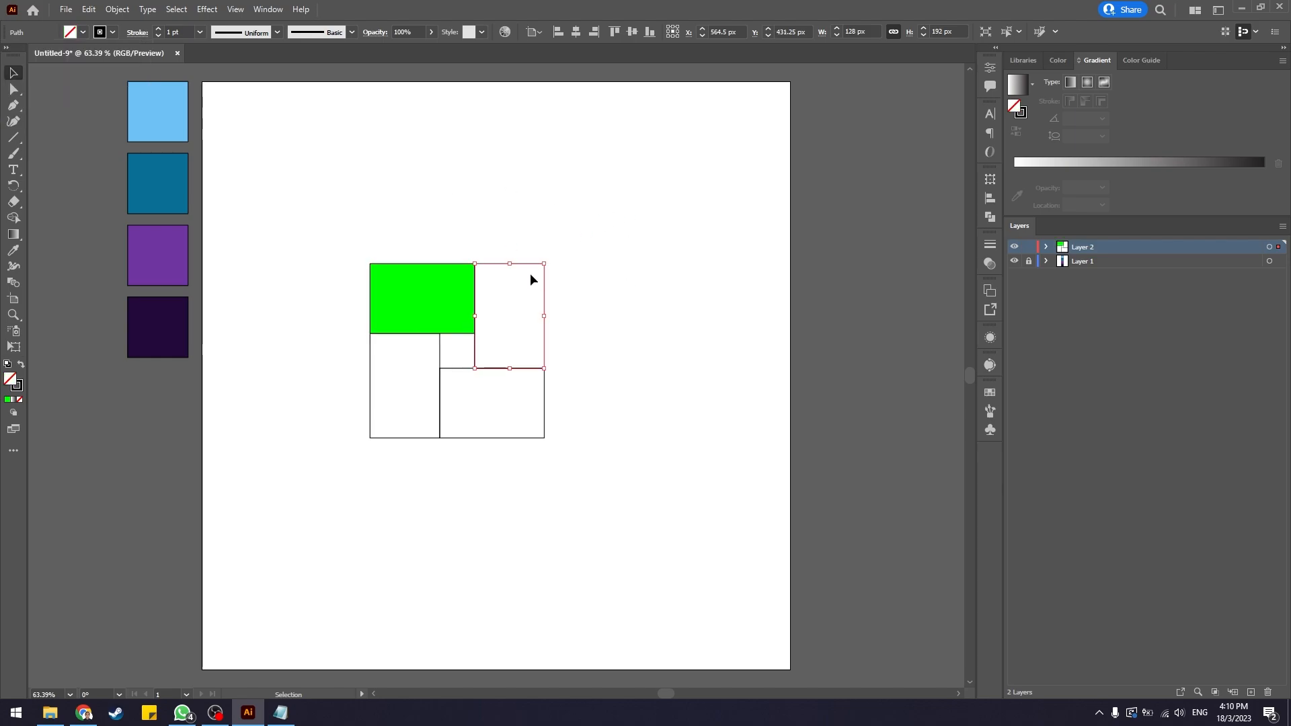
left_click(82, 32)
left_click(74, 54)
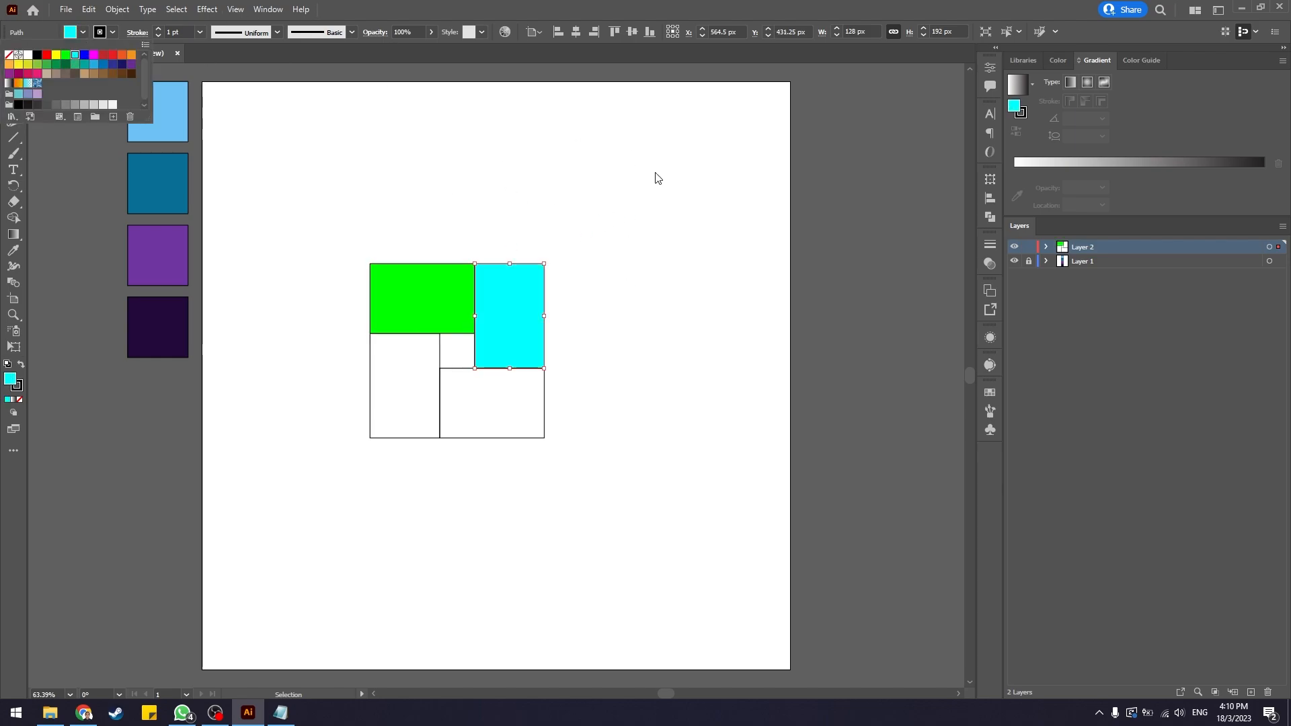
key("Escape")
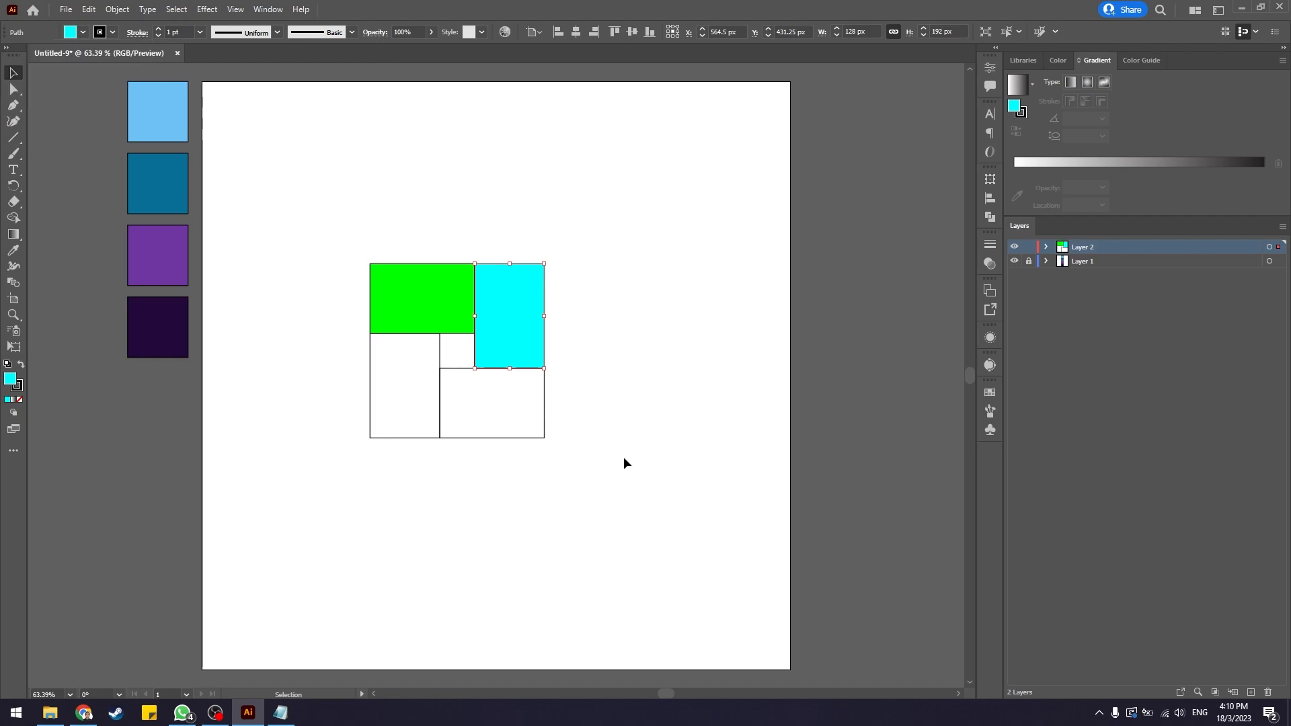
Fill the lower-right rectangle of the pinwheel with the tan swatch.
left_click(524, 438)
left_click(83, 32)
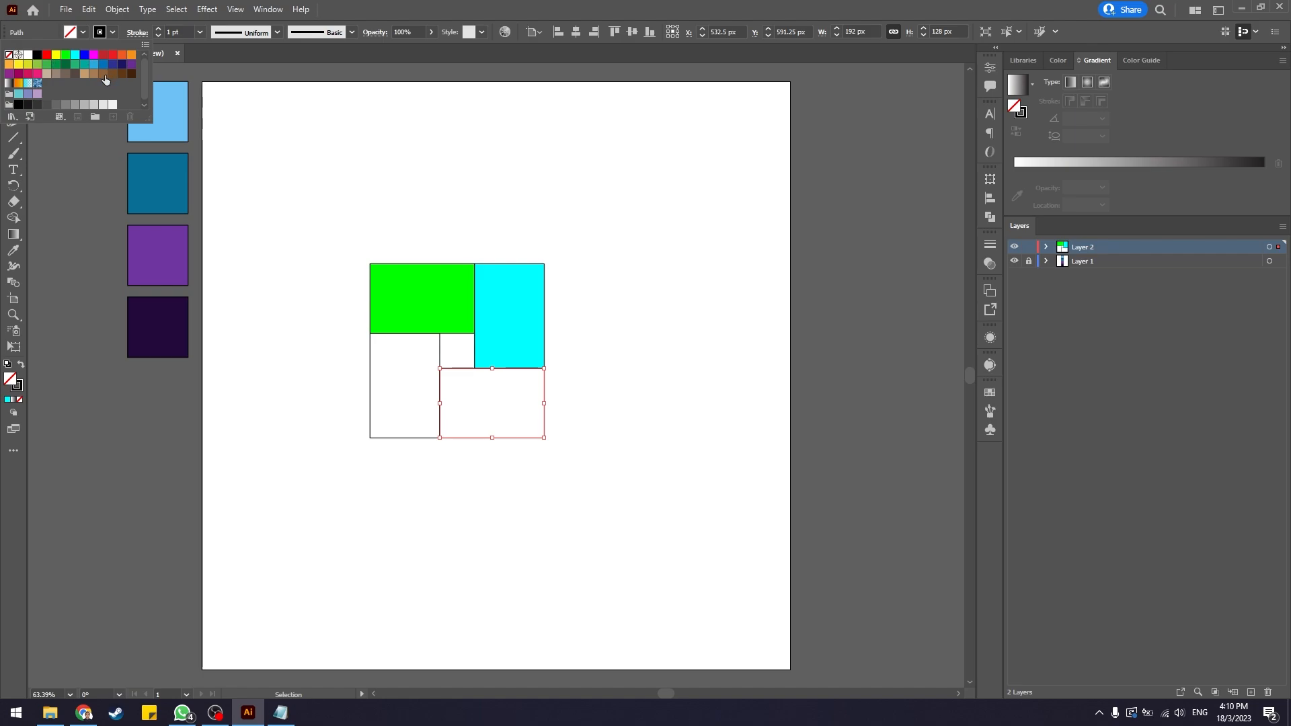
left_click(49, 74)
key("Escape")
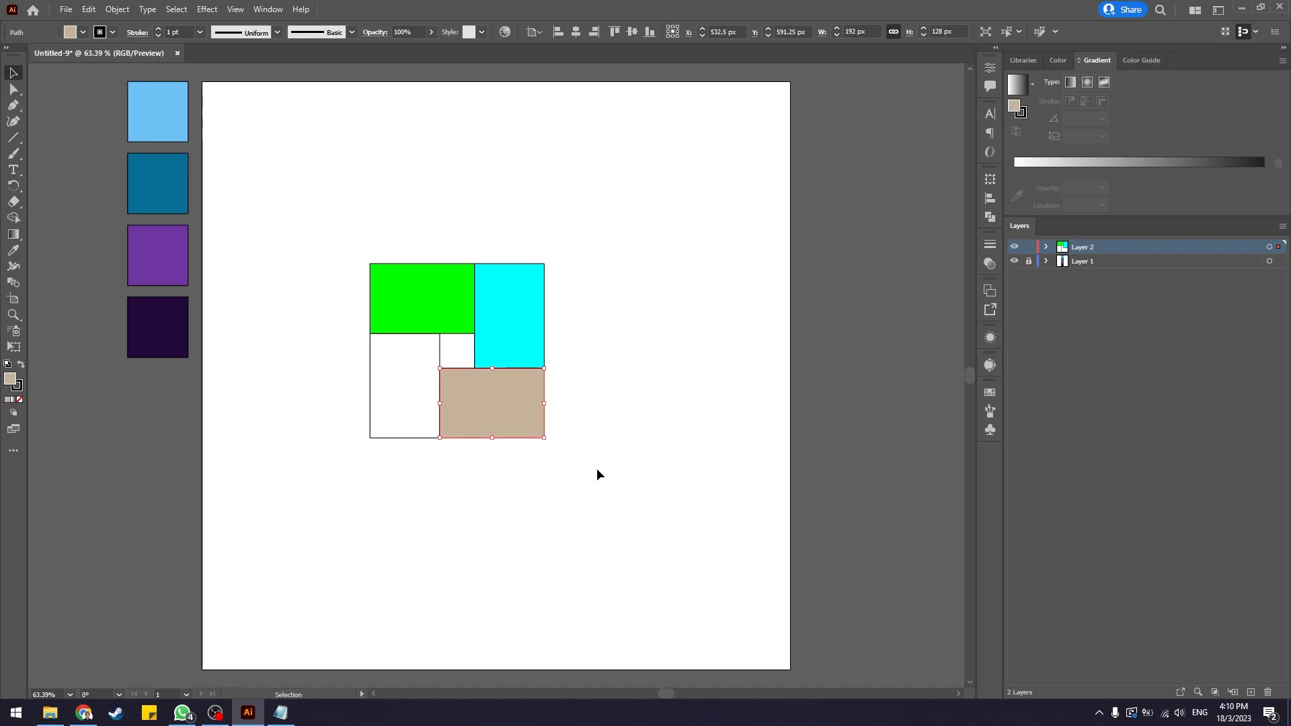
Fill the lower-left rectangle of the pinwheel with the orange swatch.
left_click(370, 422)
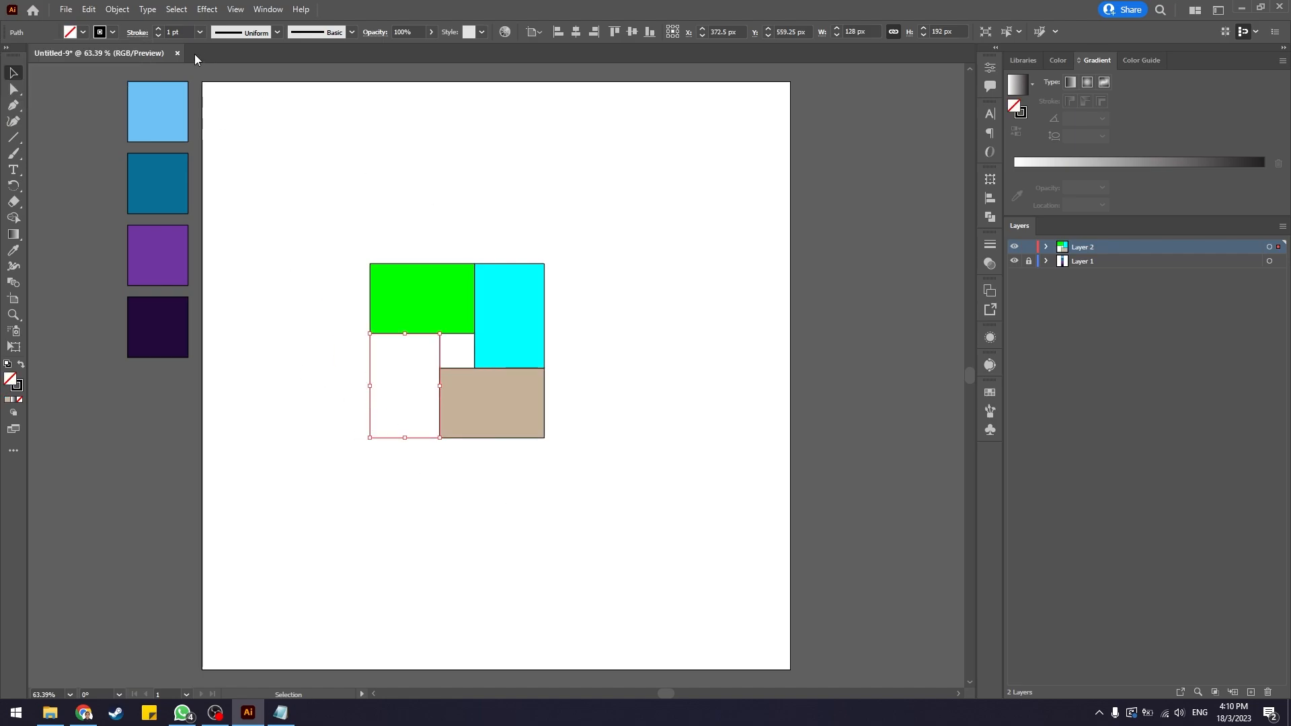
left_click(83, 32)
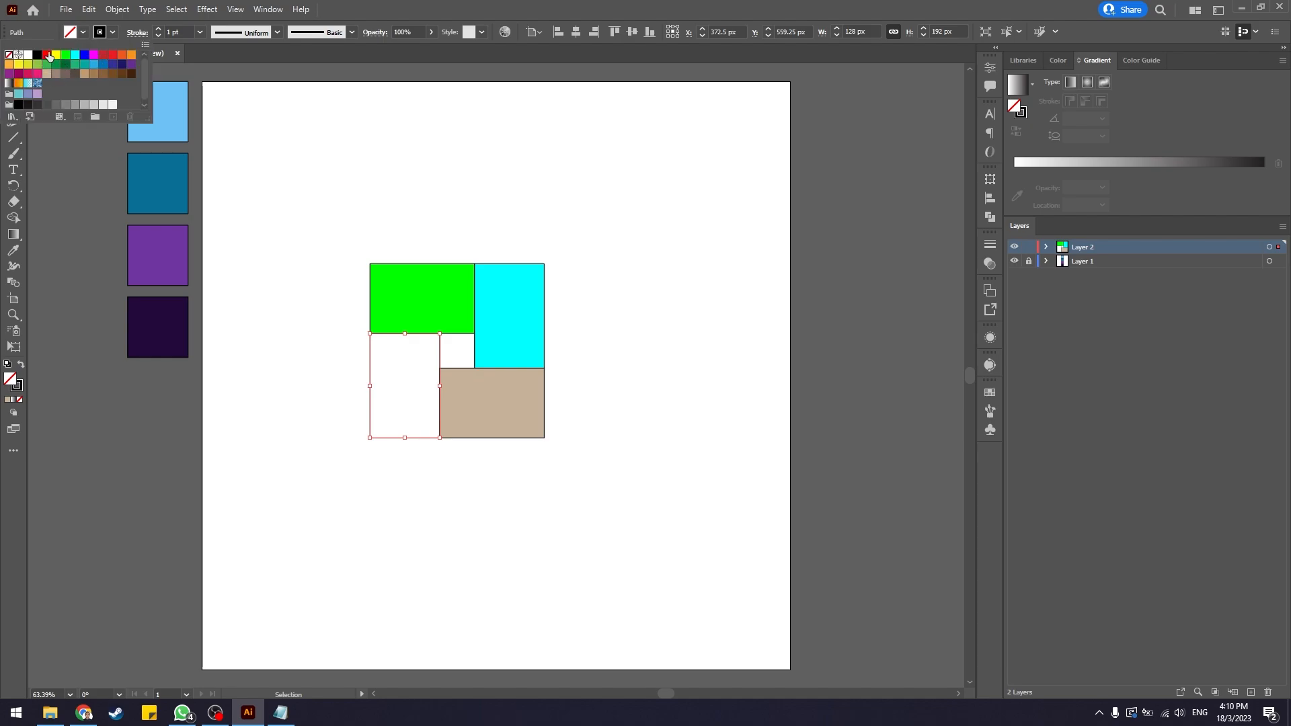
left_click(131, 54)
key("Escape")
left_click(652, 300)
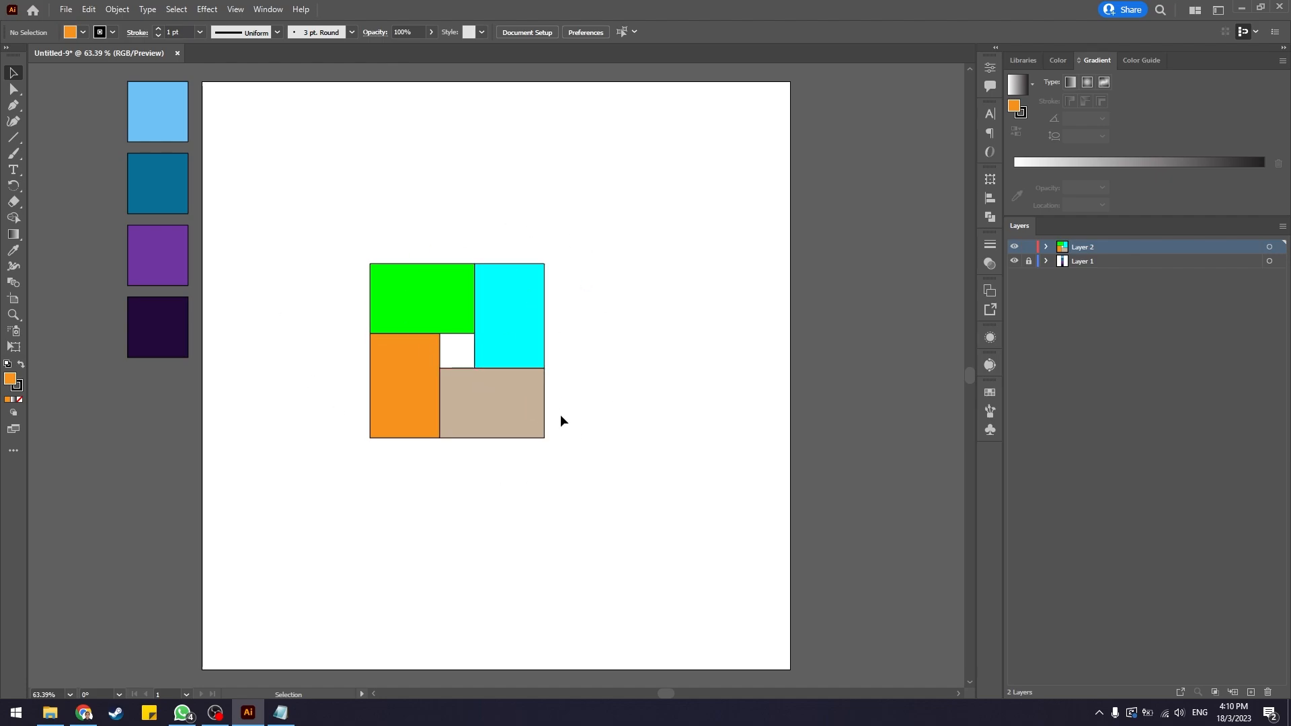
Select the whole pinwheel and round its outer corners to about 53 px with the corner widgets.
left_click_drag(327, 199, 620, 491)
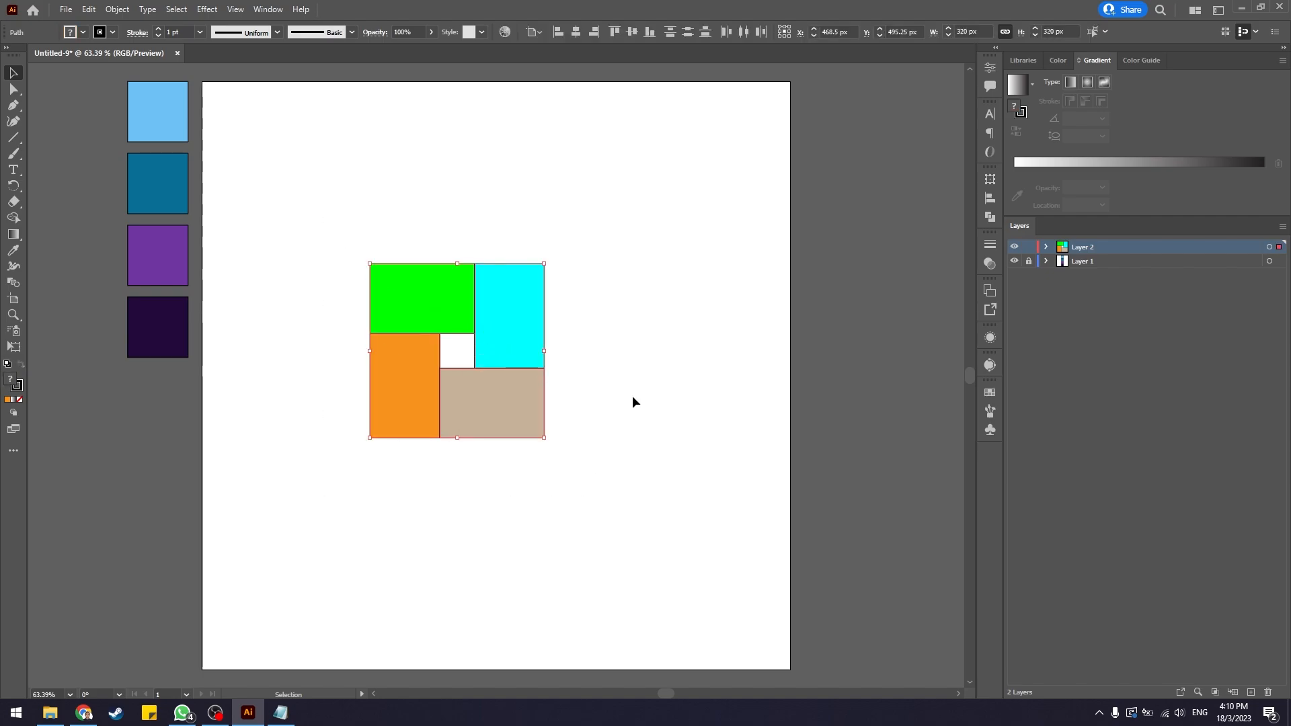
key("a")
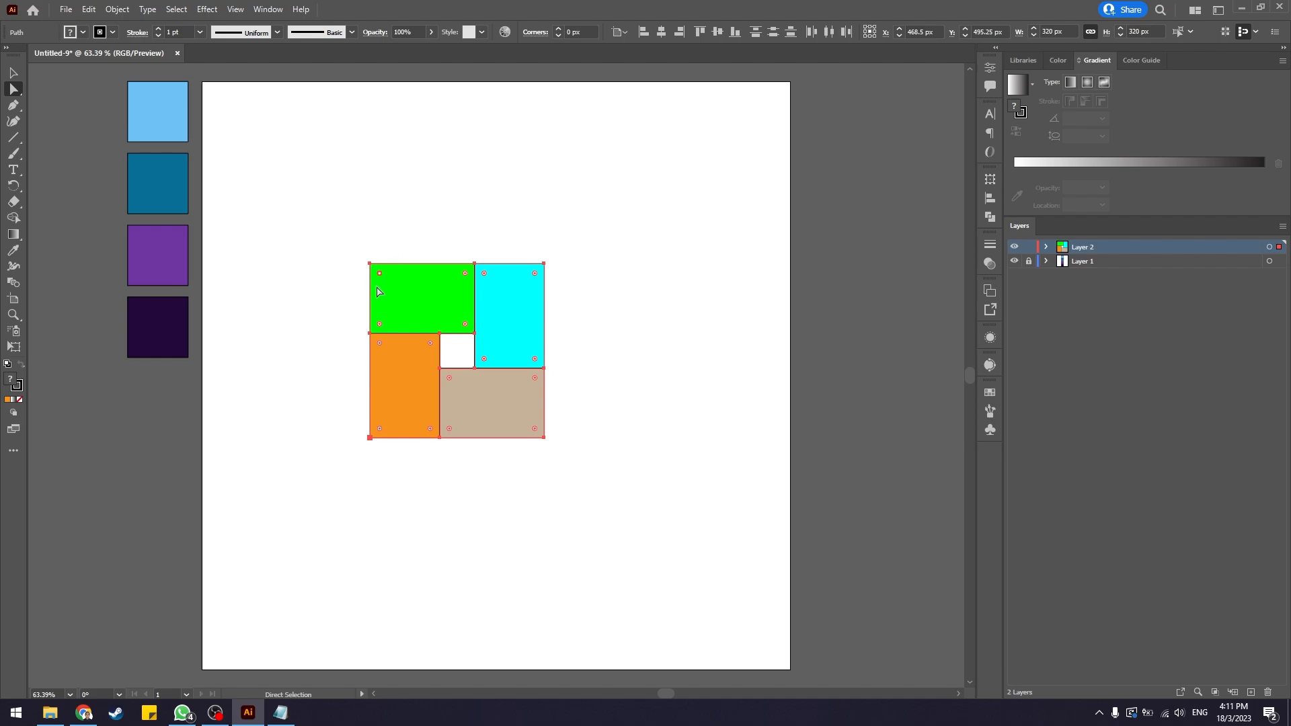
key("shift")
left_click_drag(380, 276, 409, 290)
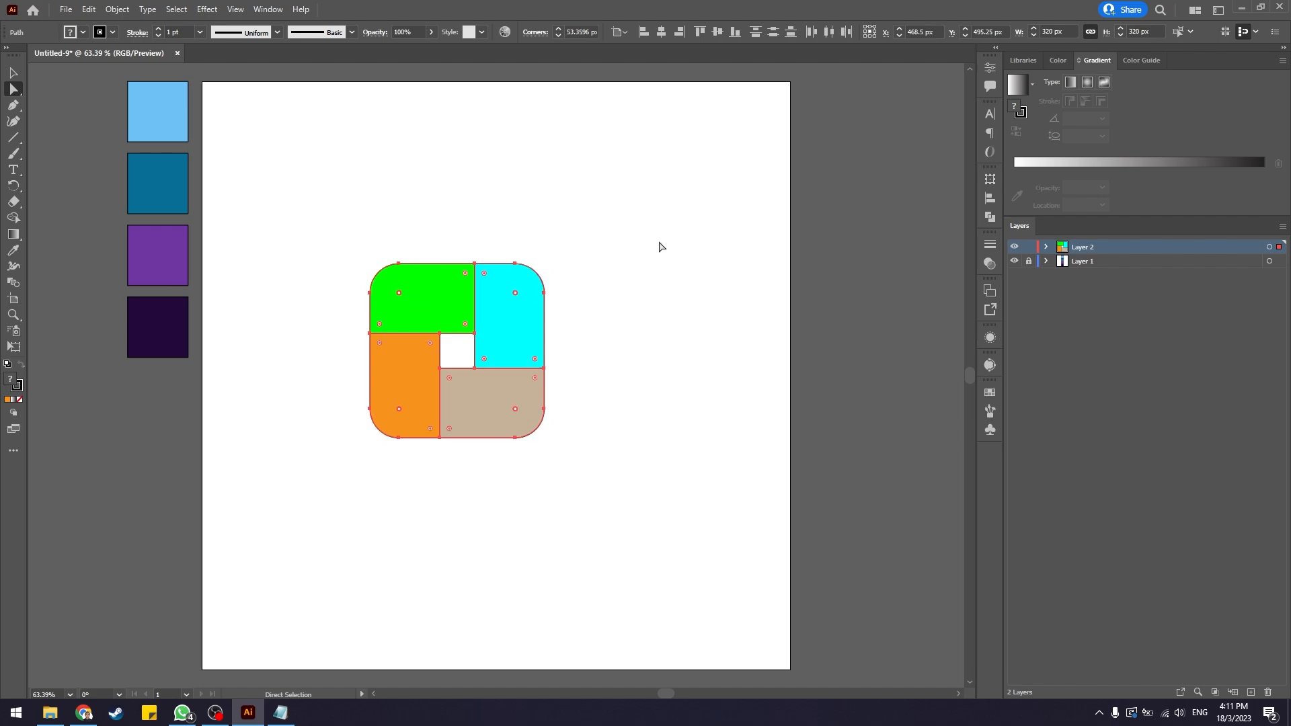
left_click(661, 247)
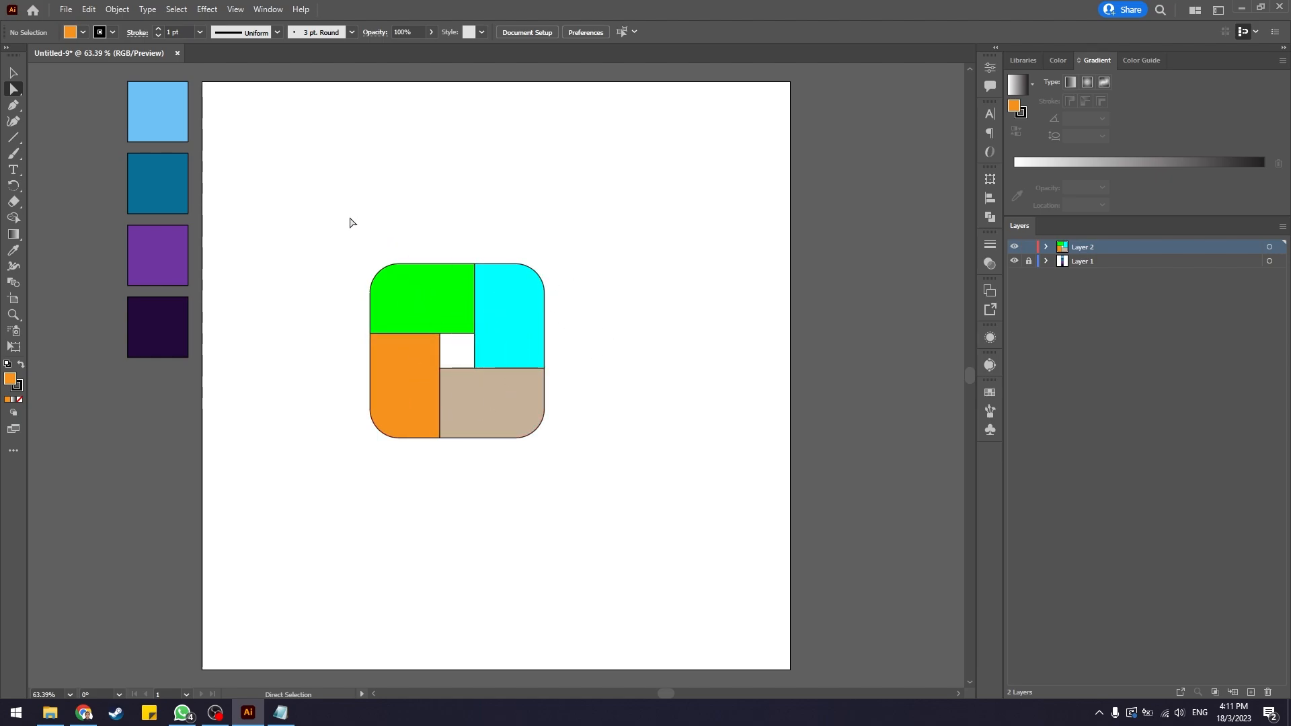
Select the whole pinwheel, copy it and paste it in place.
left_click_drag(338, 221, 575, 483)
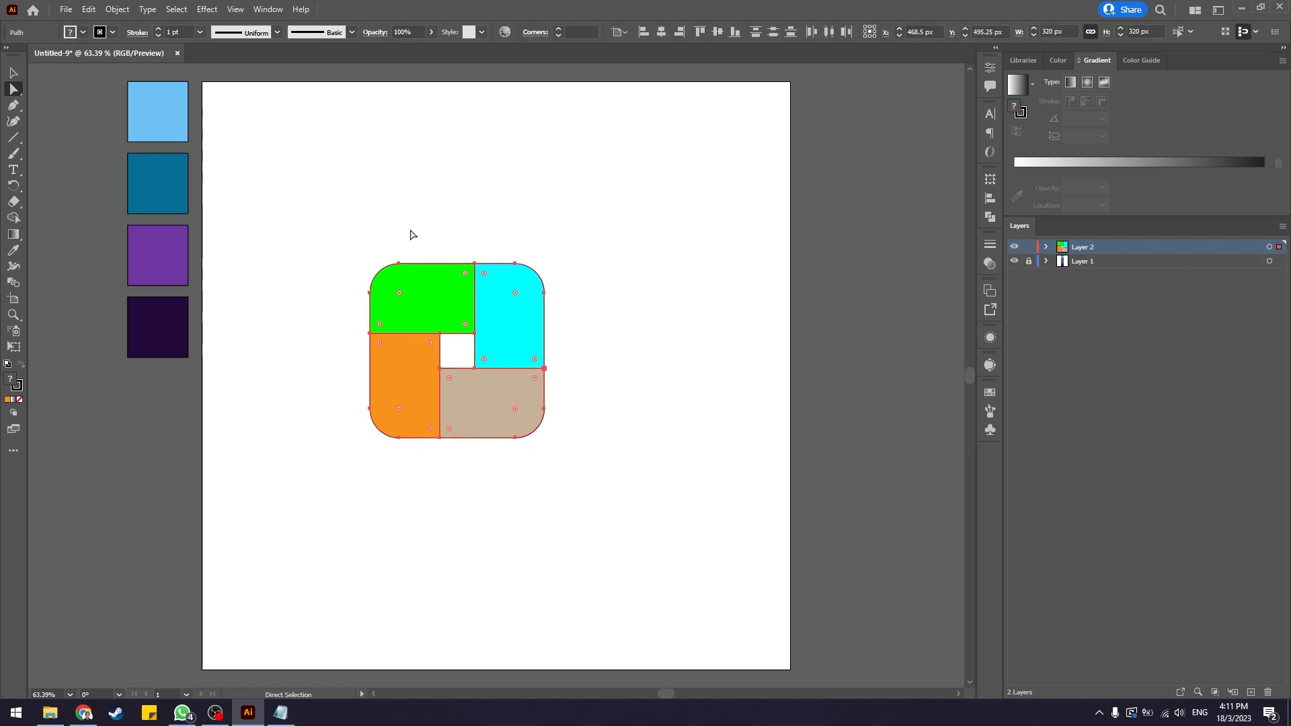
left_click_drag(347, 232, 599, 485)
key("ctrl+c")
key("ctrl")
key("ctrl+shift+v")
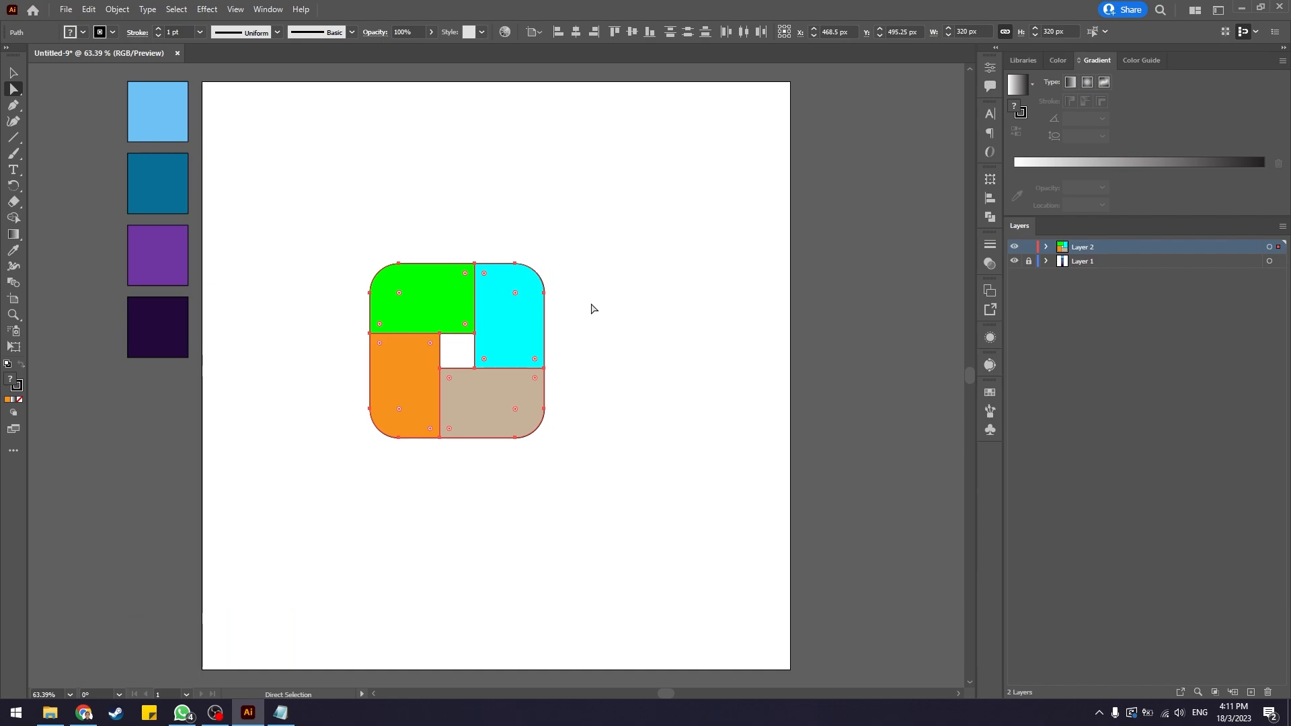
Round the four corners where the rectangles meet along the outer edge to about 105 px, forming curved blades.
left_click_drag(333, 229, 651, 545)
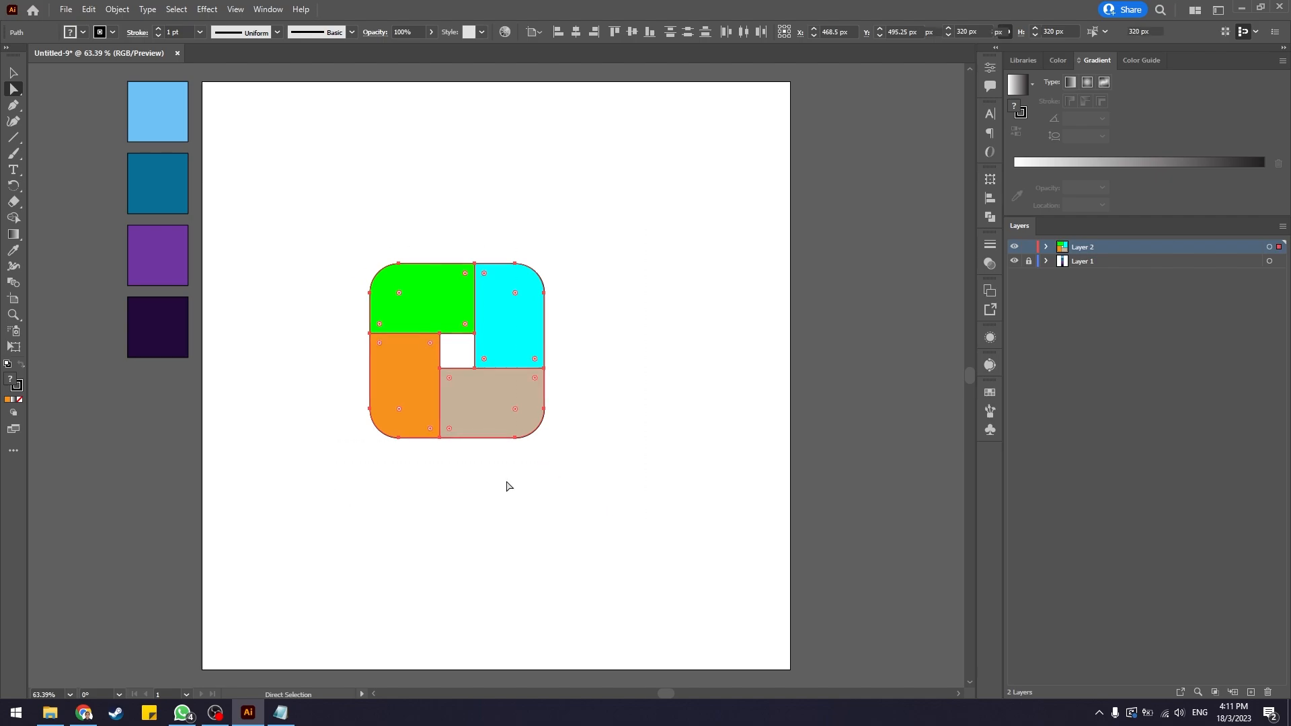
left_click_drag(301, 188, 616, 525)
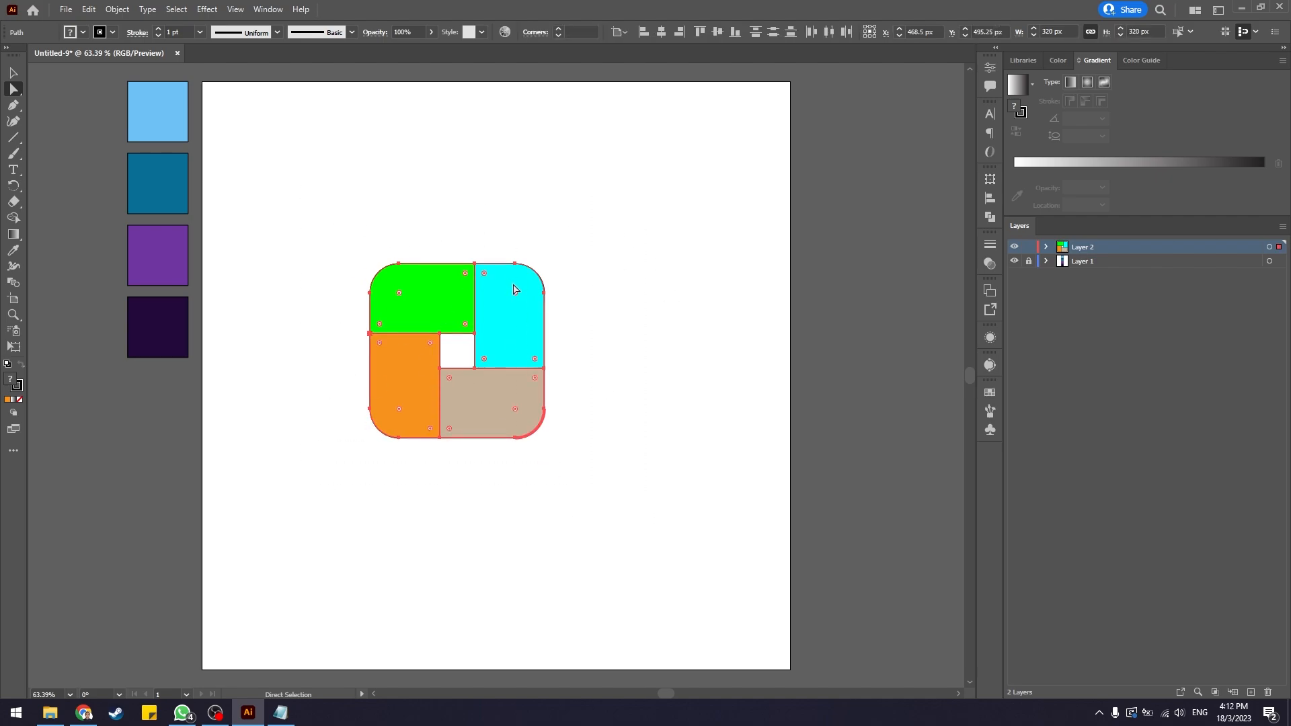
left_click(464, 274)
left_click_drag(466, 278, 467, 279)
key("shift")
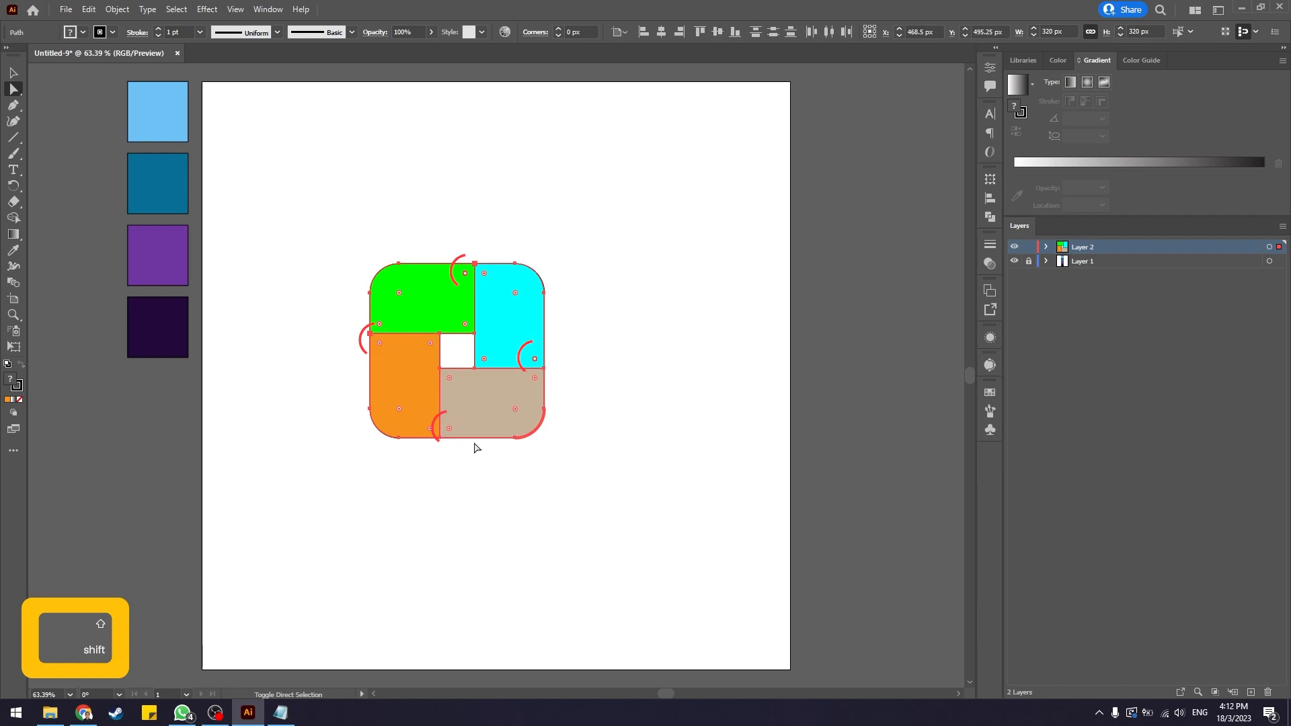
left_click(451, 432, "shift")
left_click(450, 430, "shift")
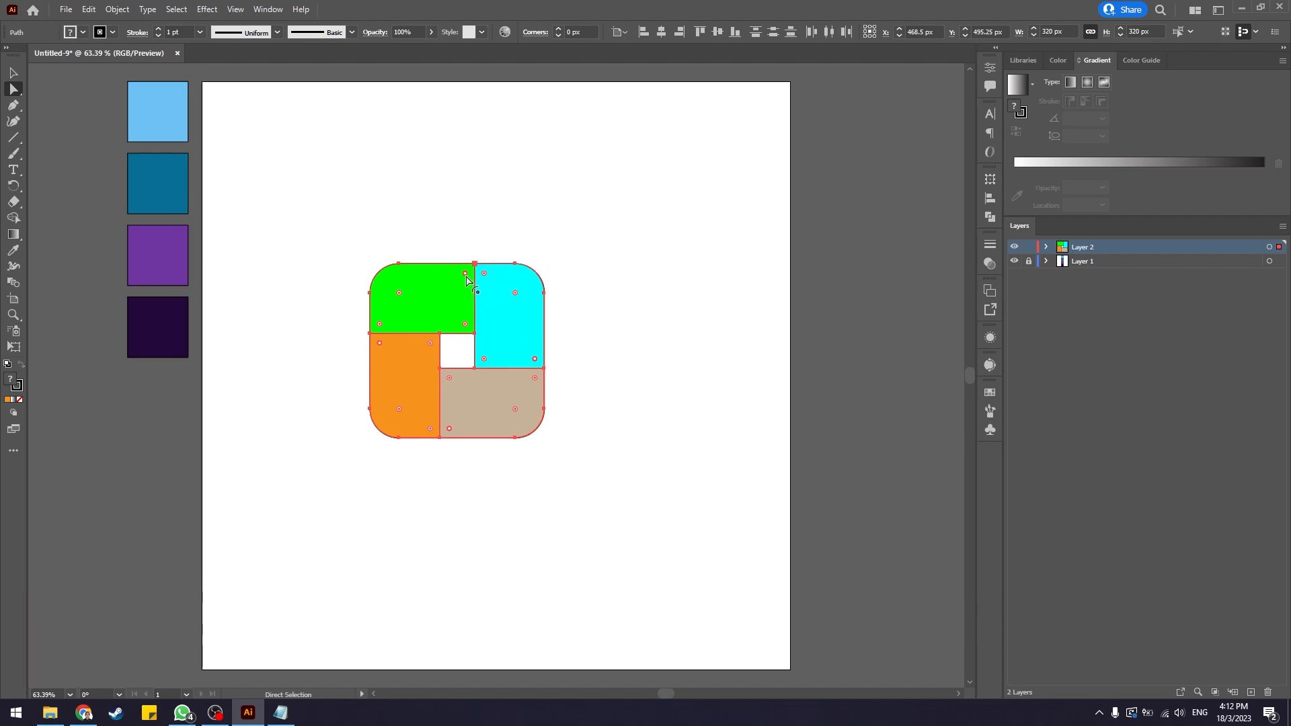
left_click_drag(466, 274, 434, 340)
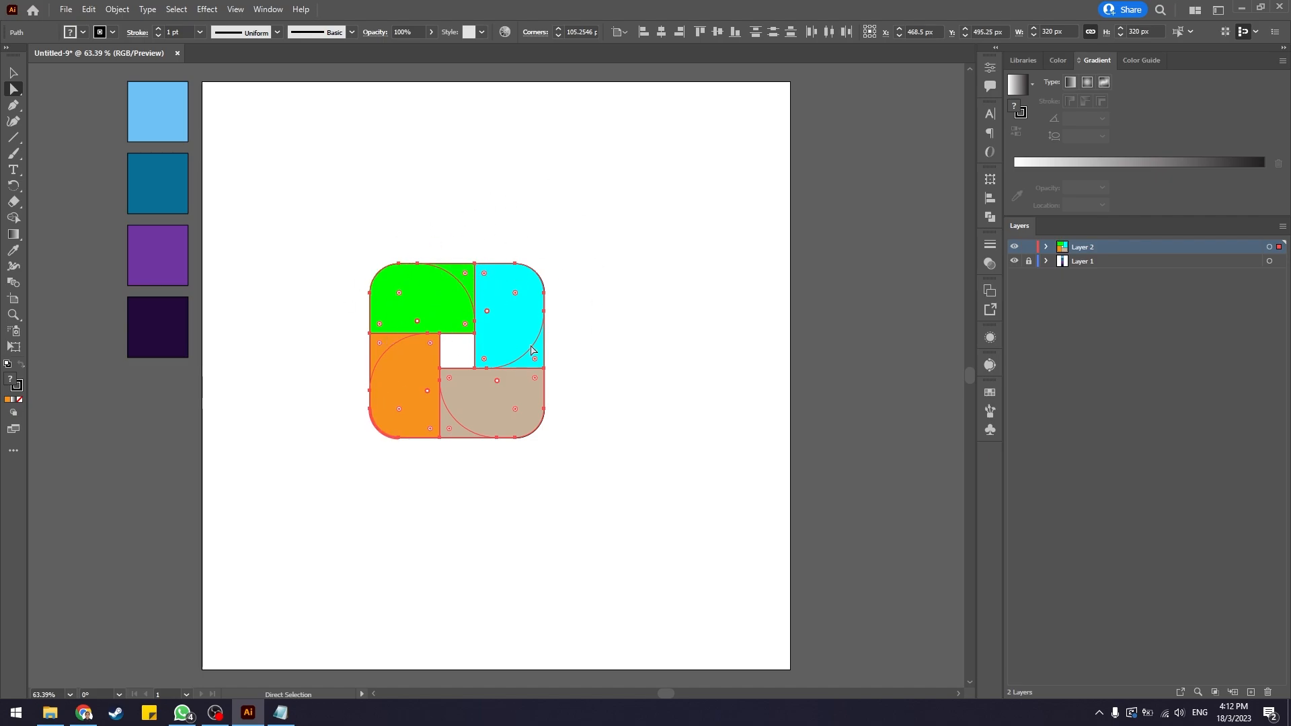
Use Shape Builder to merge the curved regions into four orange blades around the central square.
left_click_drag(332, 217, 619, 505)
key("shift+m")
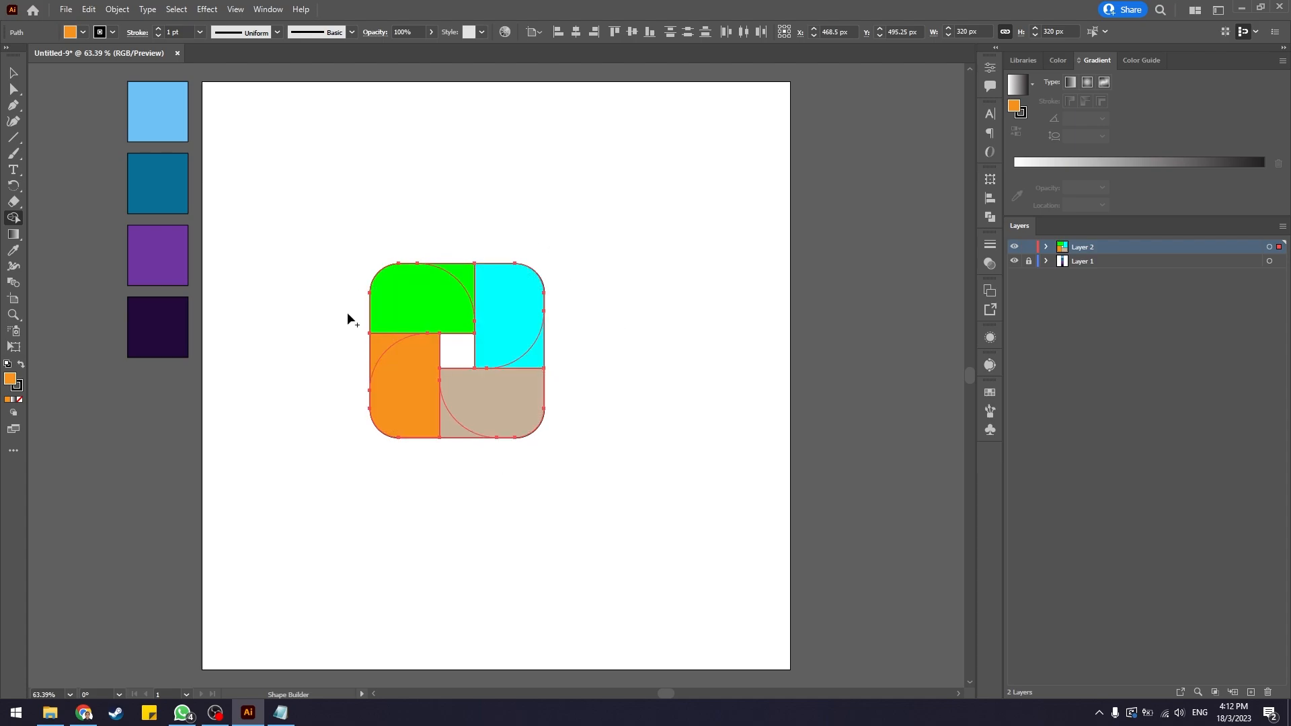
left_click(479, 289)
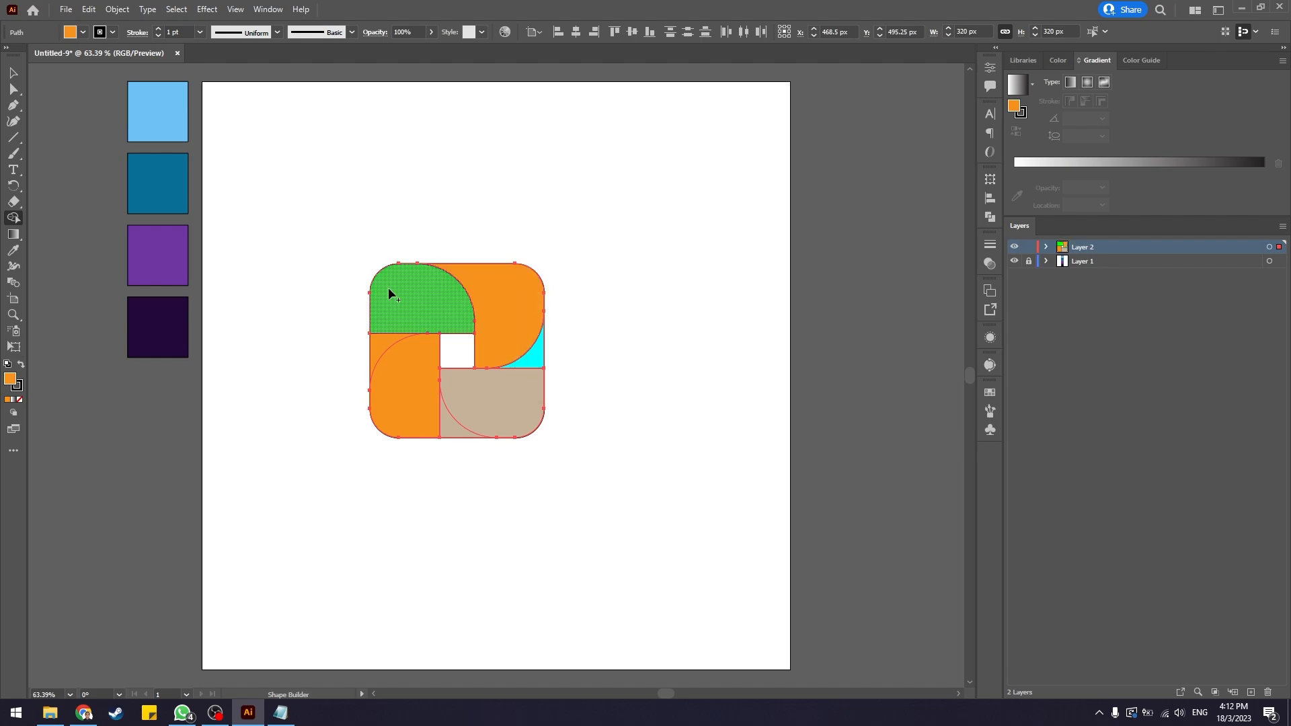
left_click_drag(394, 303, 387, 345)
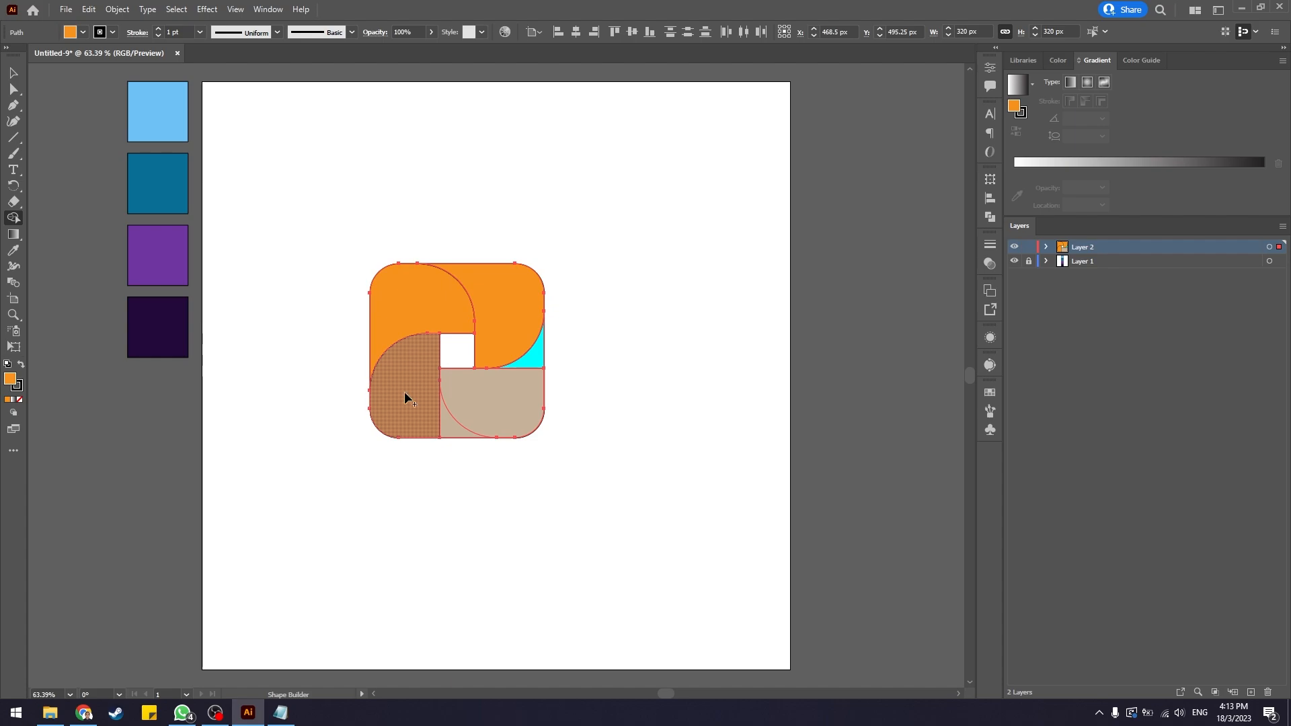
mouse_move(406, 398)
left_mouse_down()
mouse_move(449, 430)
mouse_move(513, 395)
mouse_move(533, 361)
left_mouse_up()
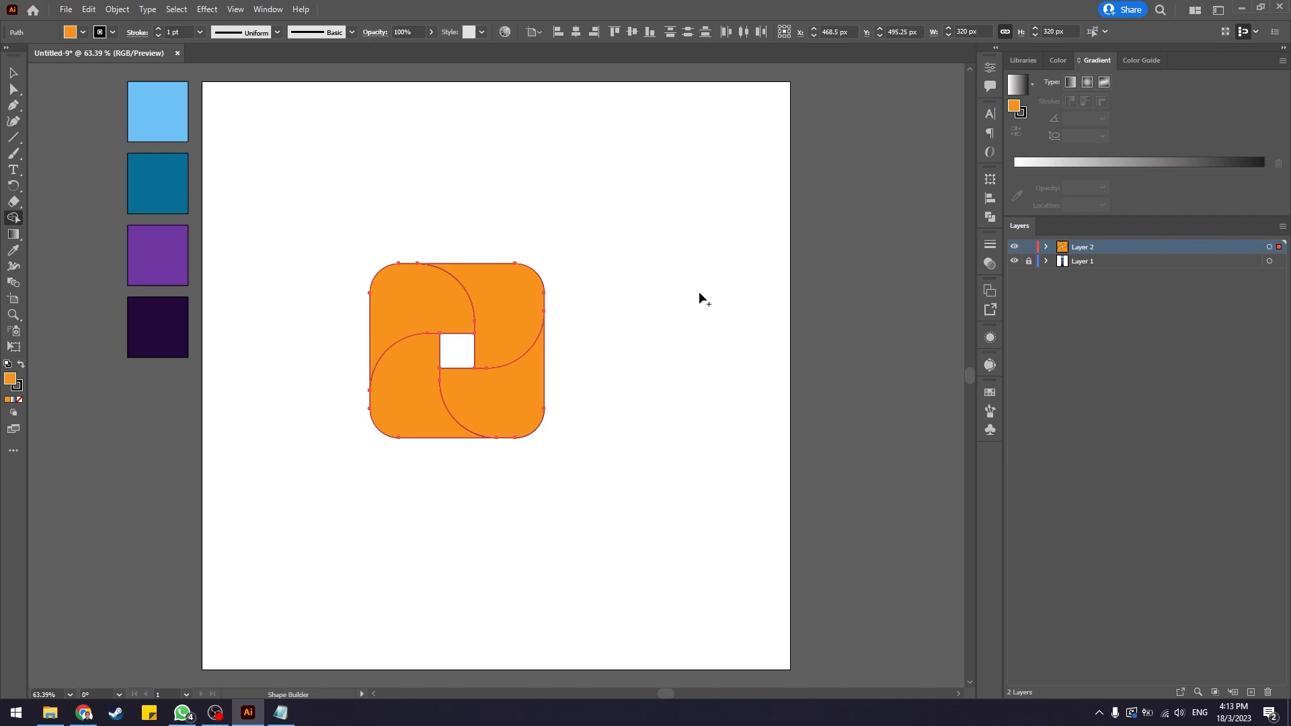
key("v")
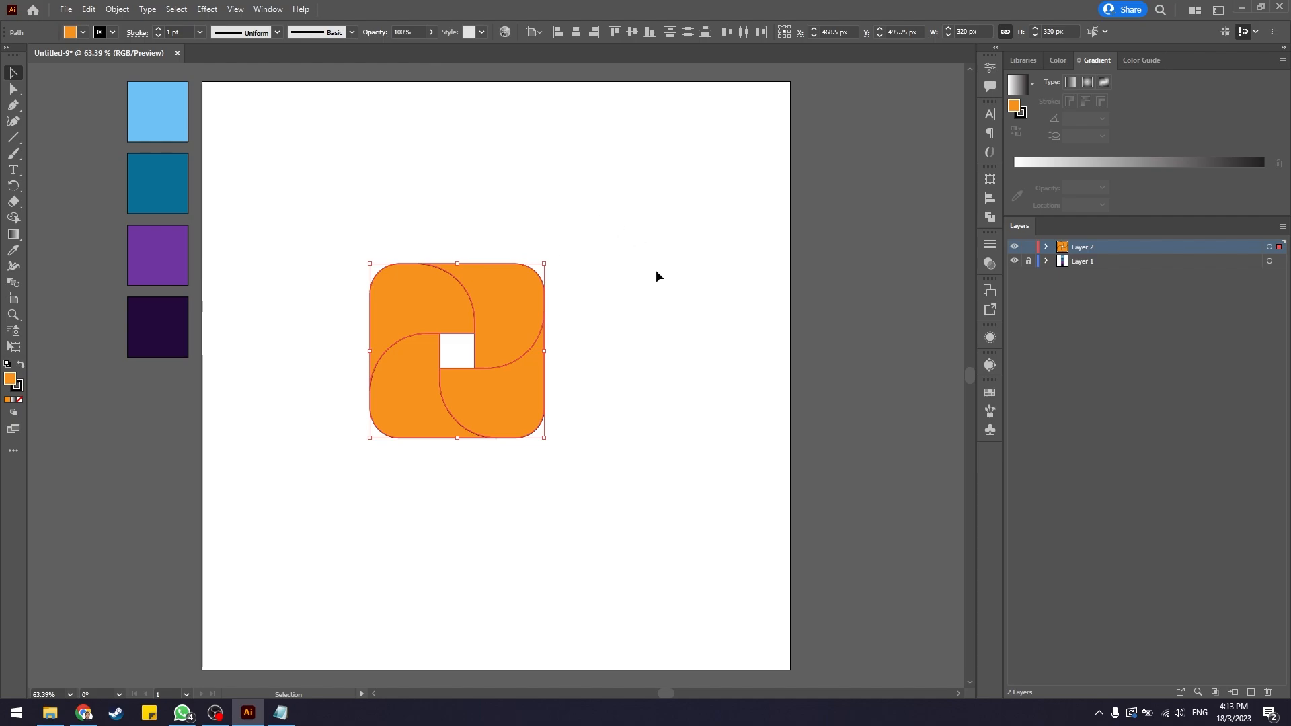
left_click(713, 249)
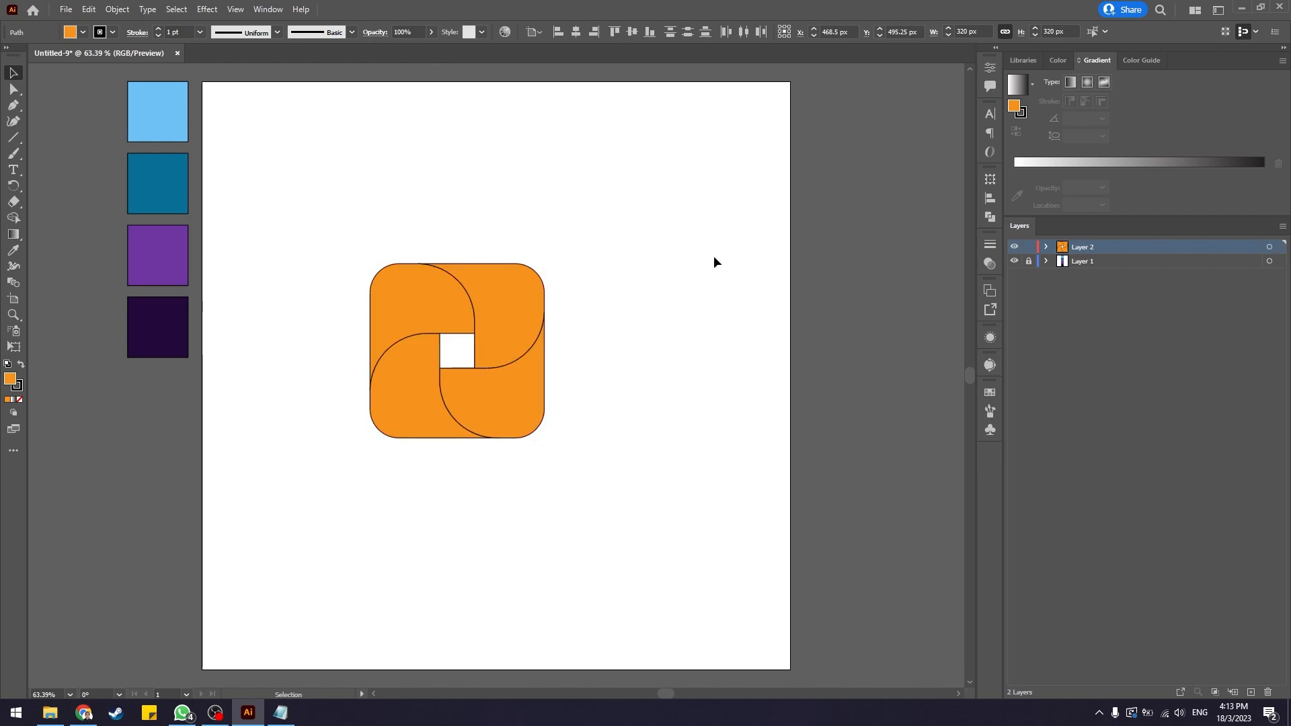
Select all the pinwheel blades and set their stroke to None.
left_click_drag(315, 164, 576, 537)
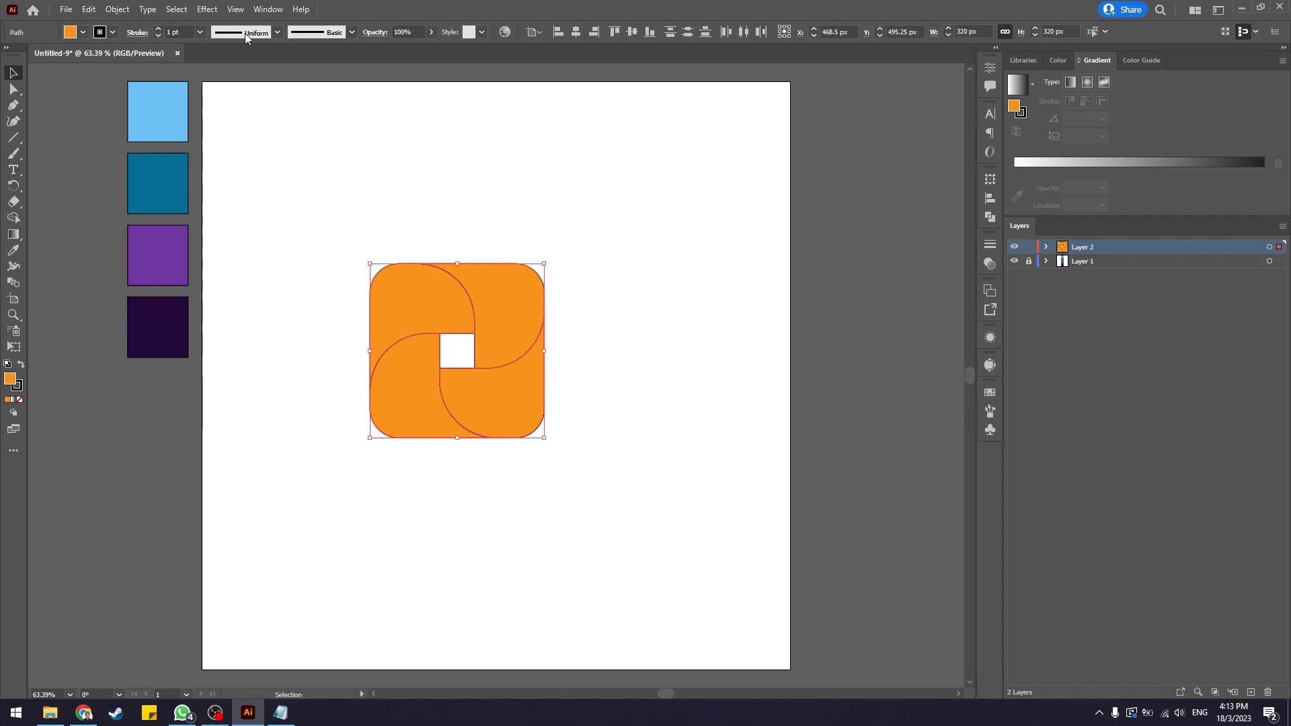
left_click(104, 35)
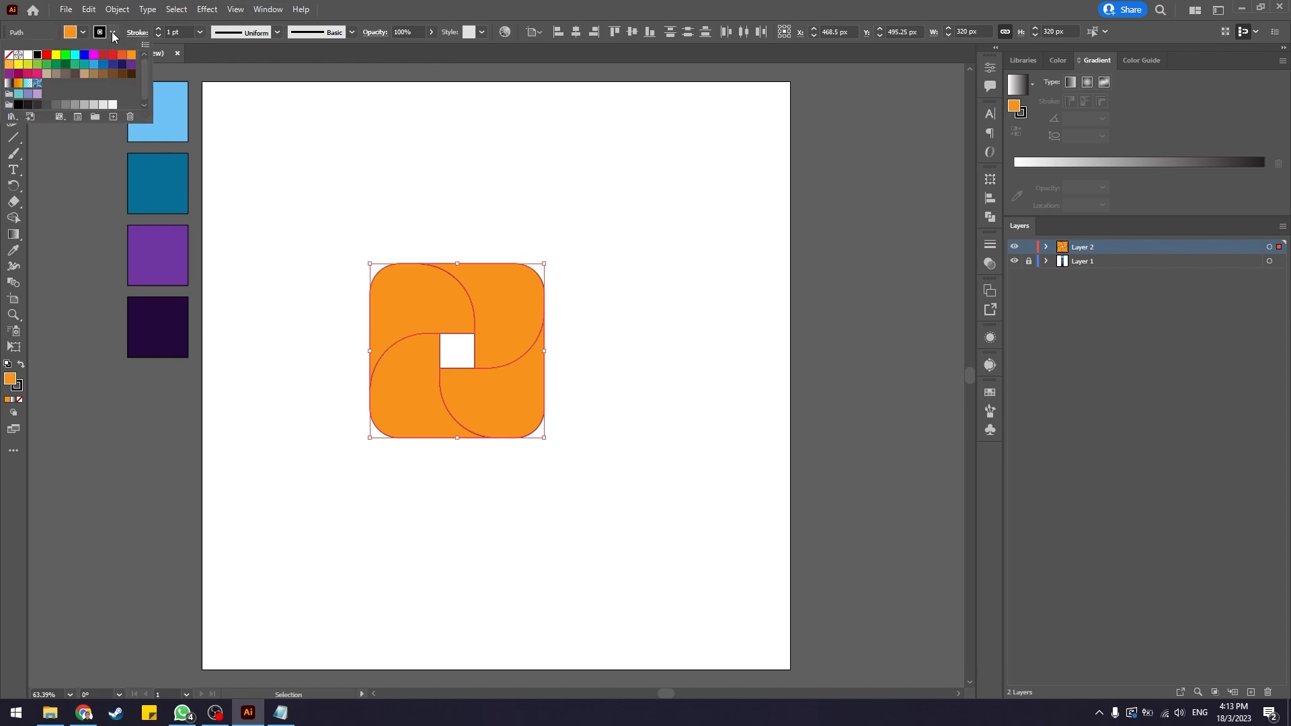
left_click(110, 34)
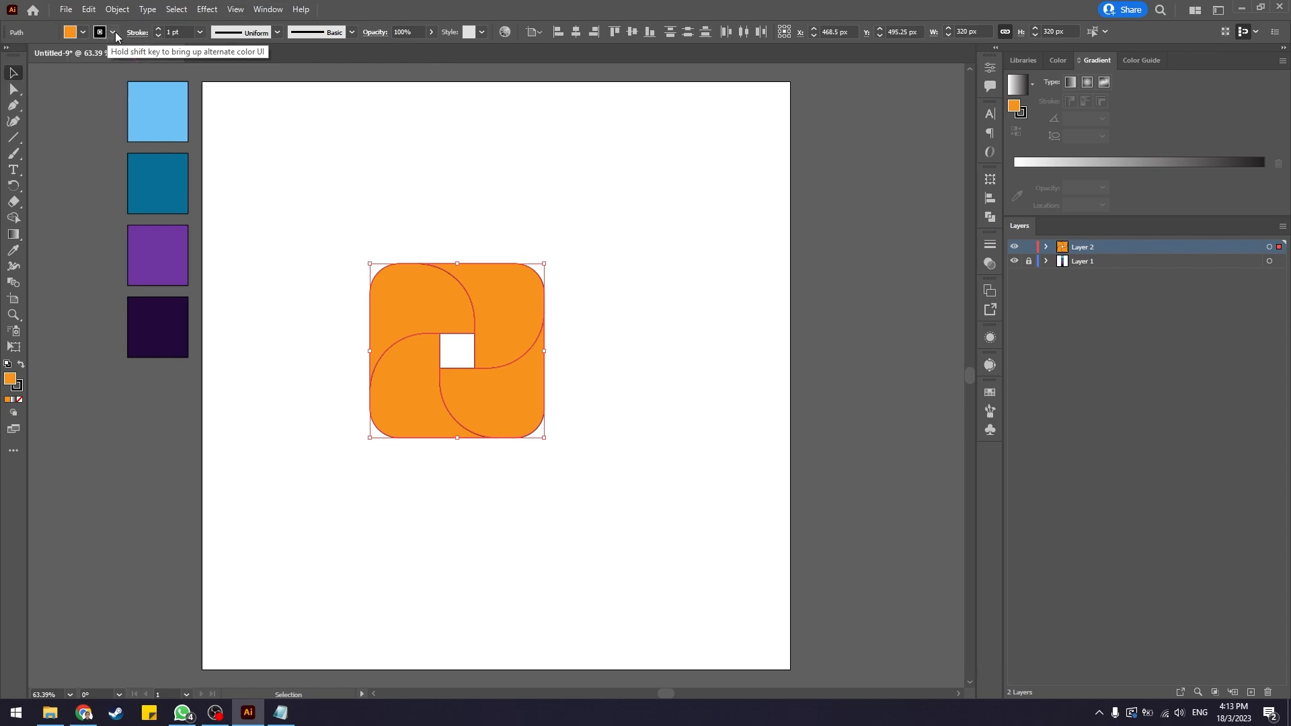
left_click(111, 33)
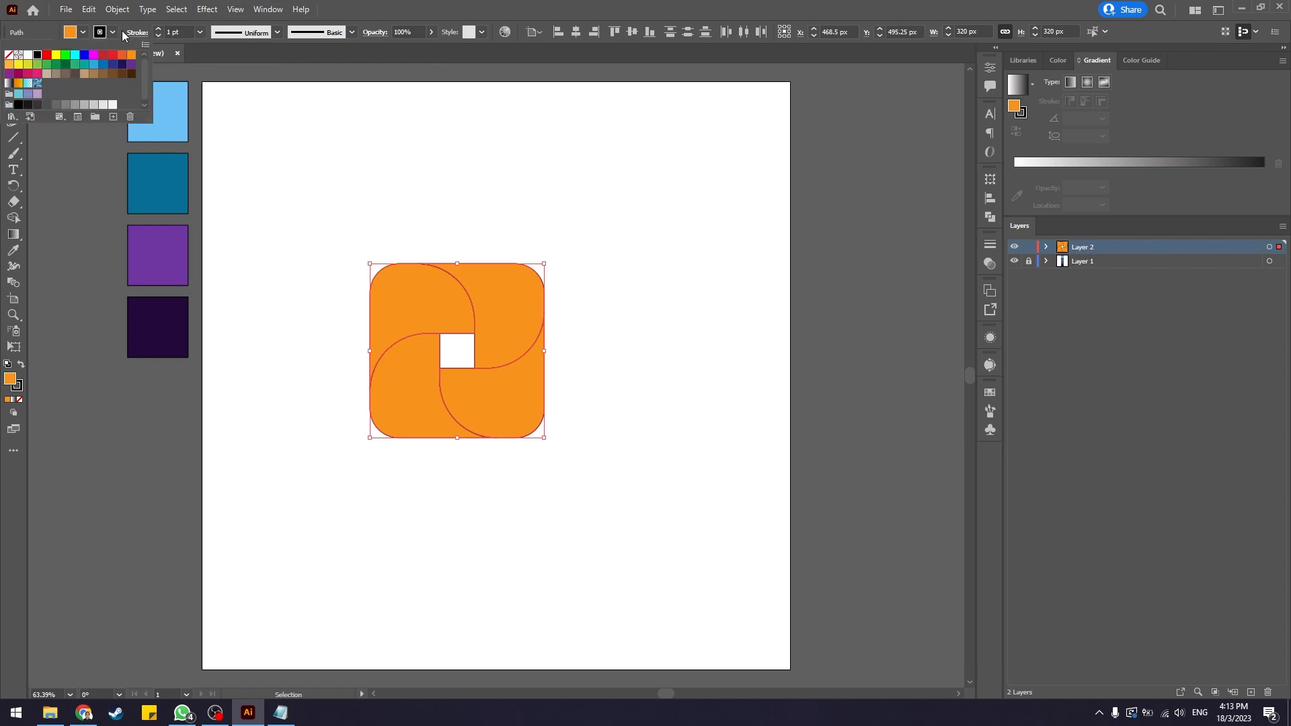
left_click(9, 55)
left_click(111, 35)
left_click(514, 212)
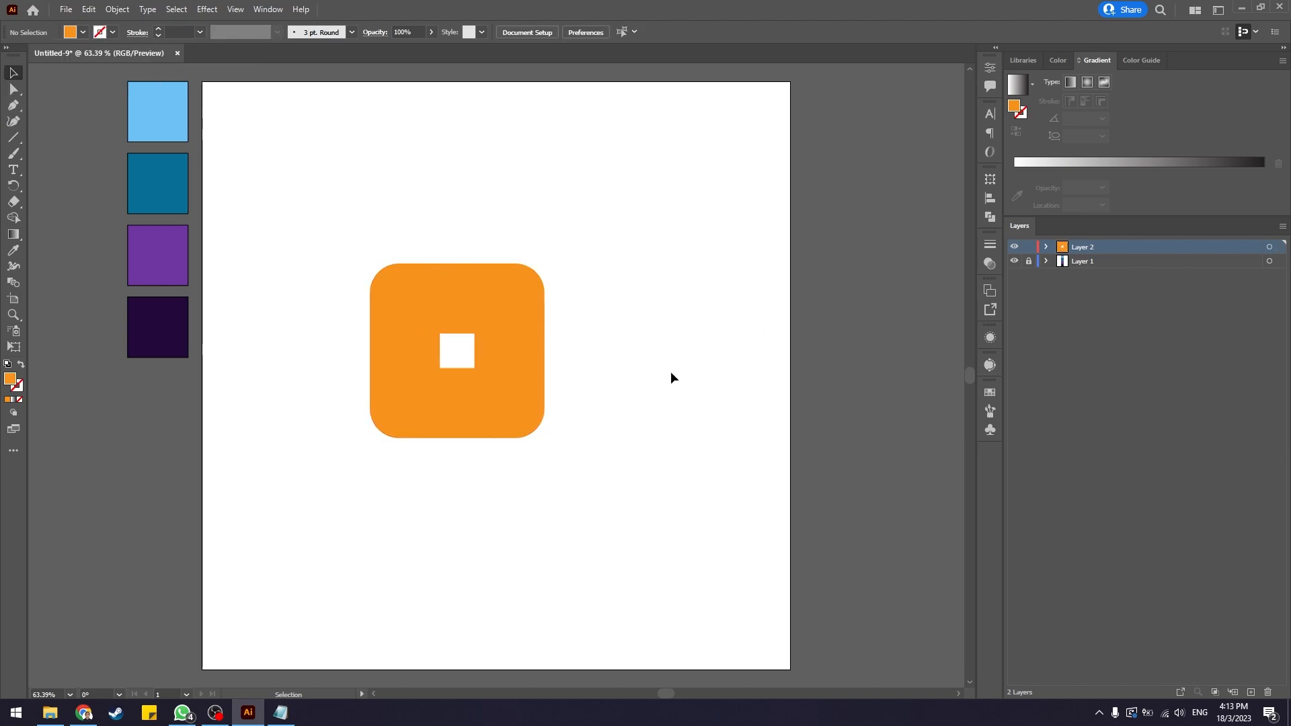
Select the pinwheel and apply the default linear gradient fill to it.
left_click_drag(285, 182, 596, 515)
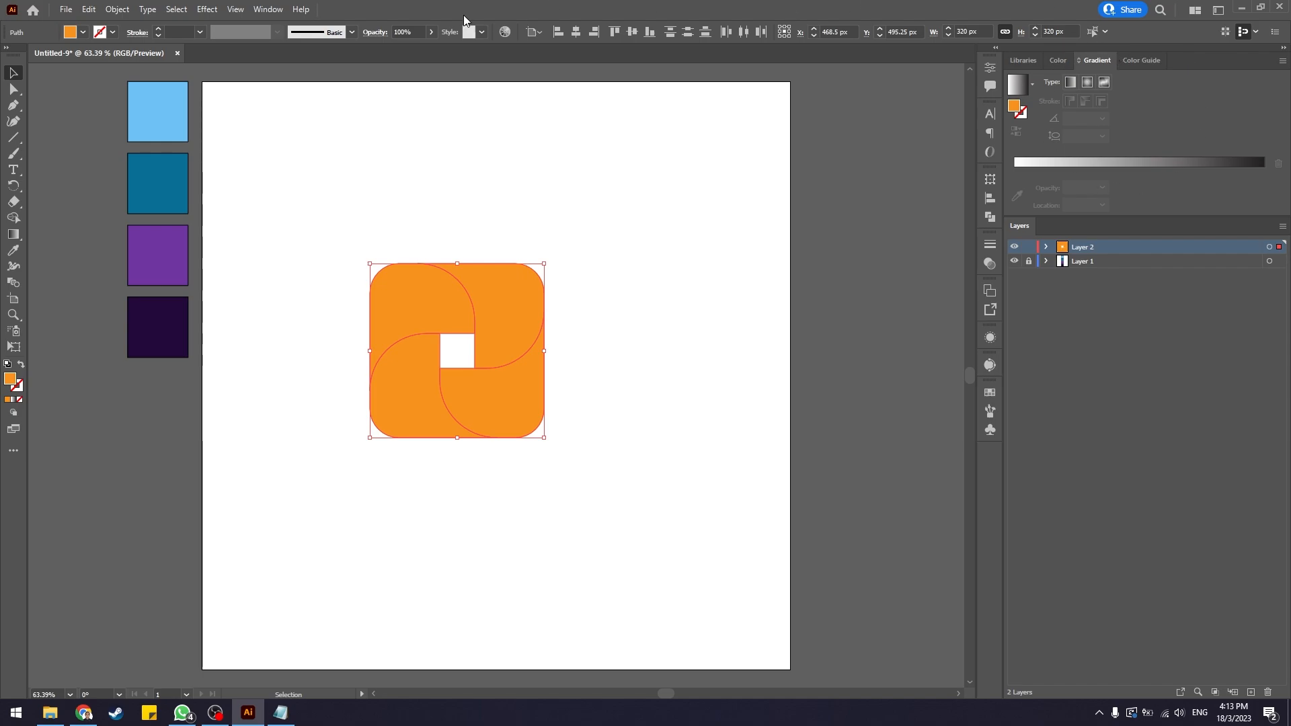
left_click(268, 9)
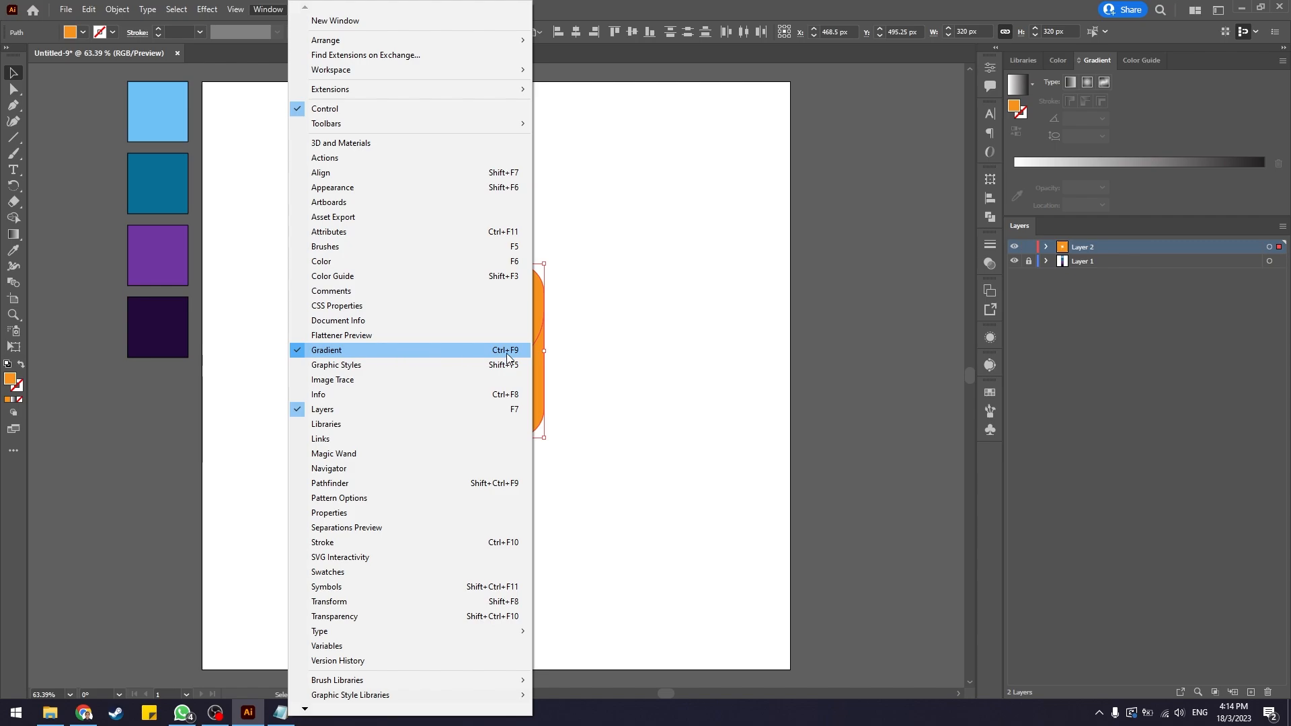
left_click(259, 12)
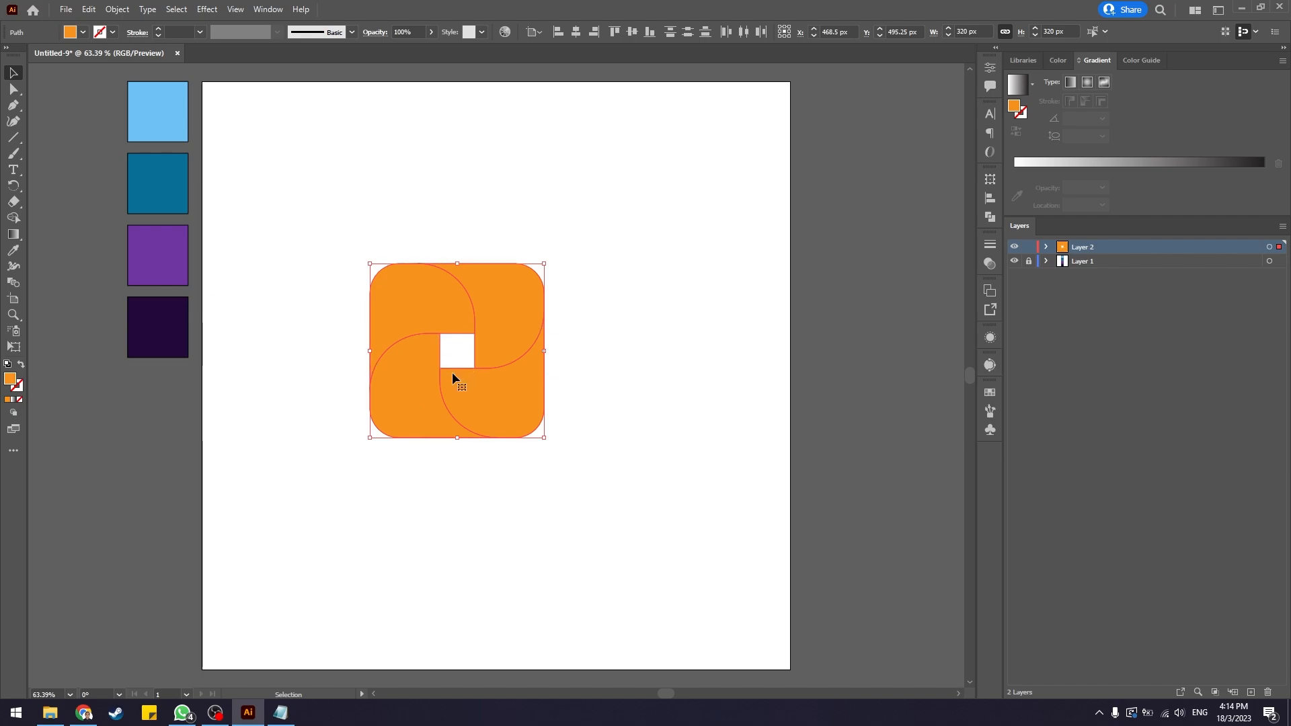
left_click(1017, 84)
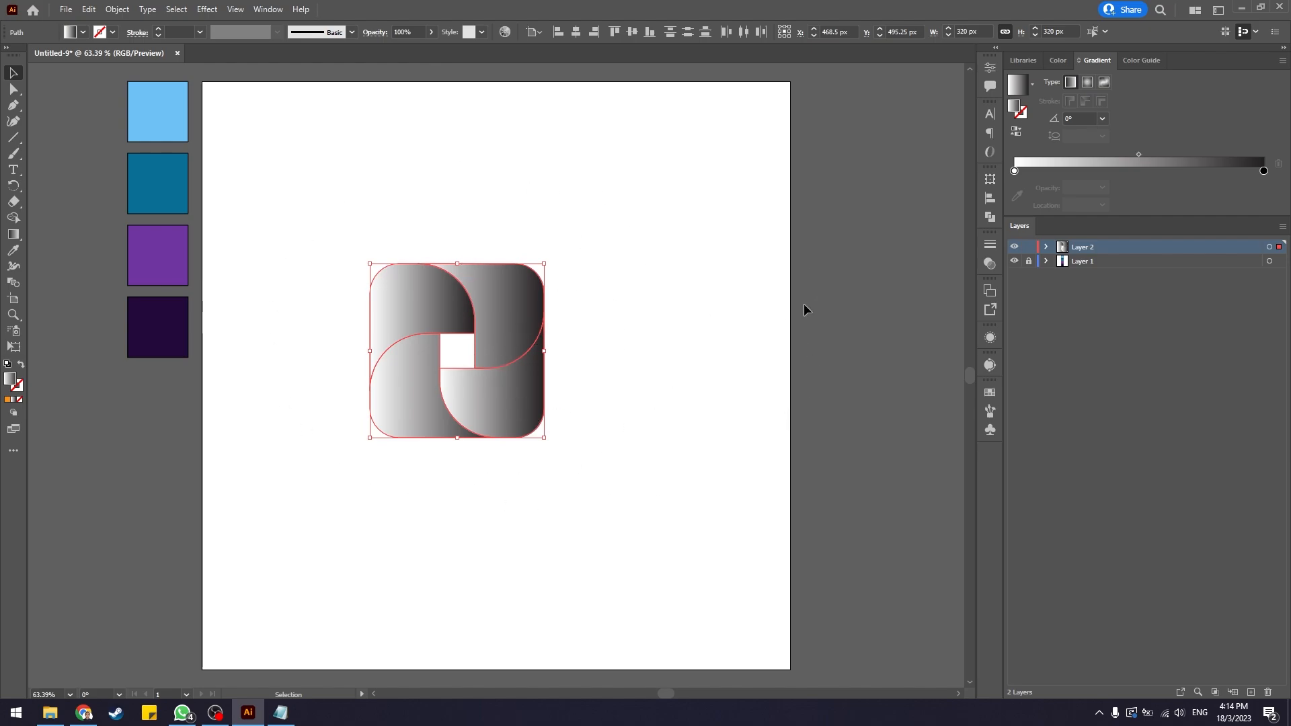
Set the gradient's left colour stop to the light blue swatch colour with the colour picker.
left_click(1015, 172)
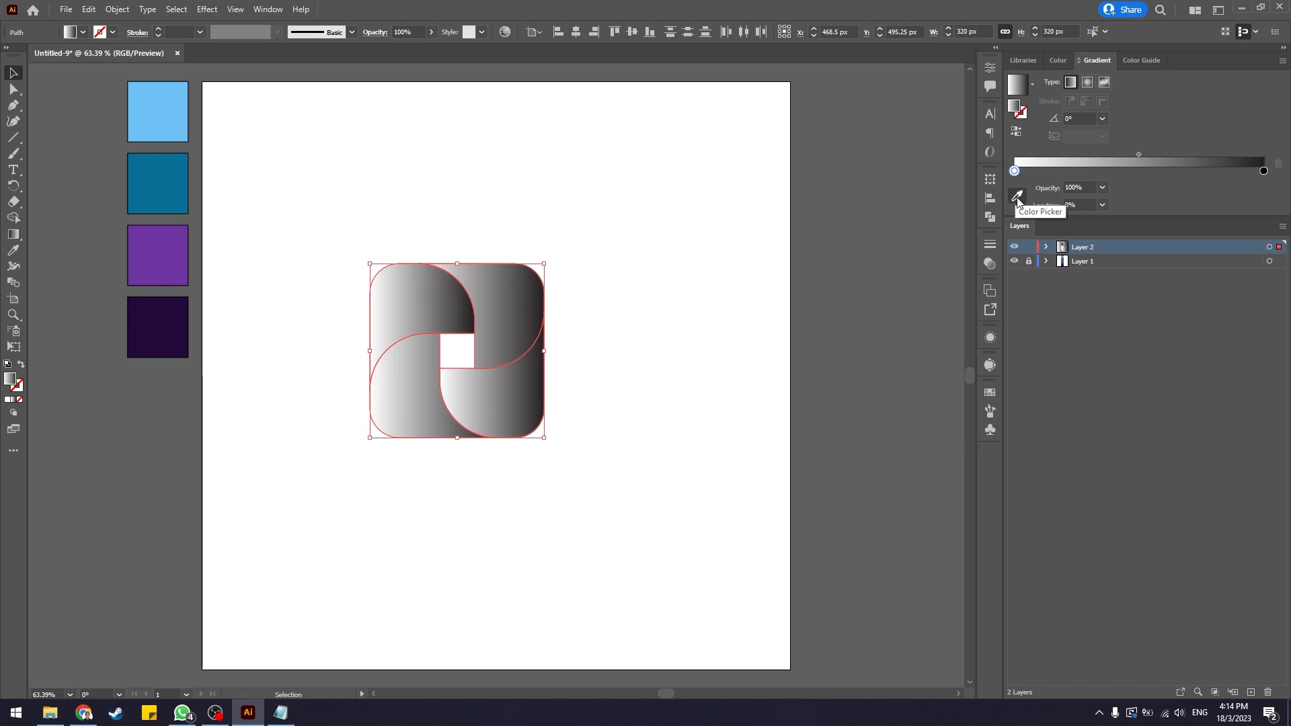
left_click(1017, 197)
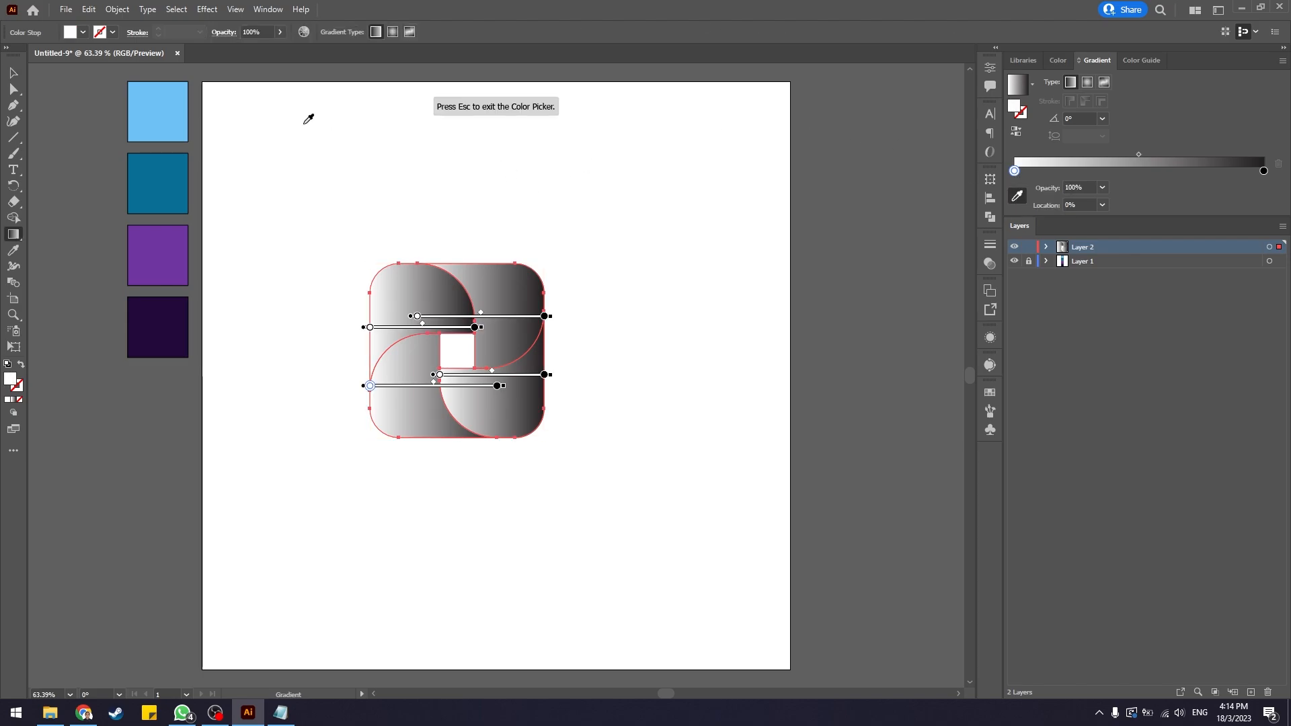
left_click(150, 118)
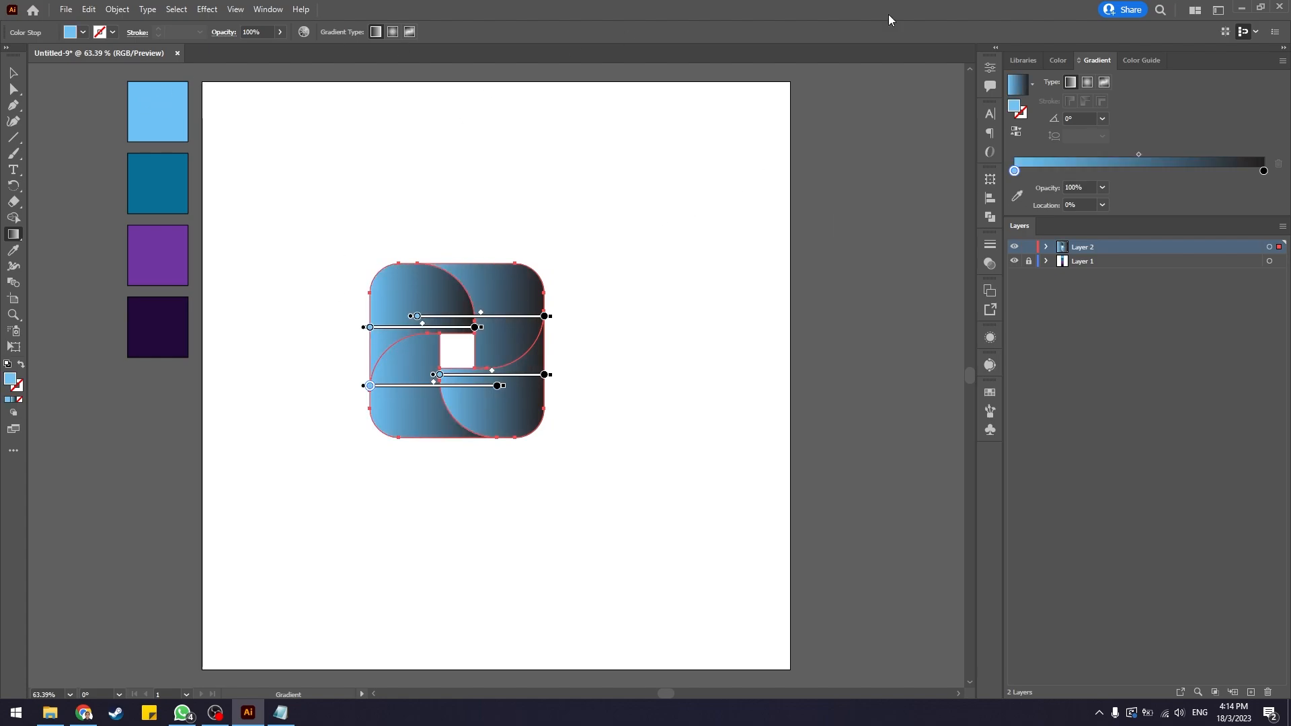
Set the gradient's right colour stop to the dark teal swatch colour with the colour picker, then deselect.
left_click(1264, 171)
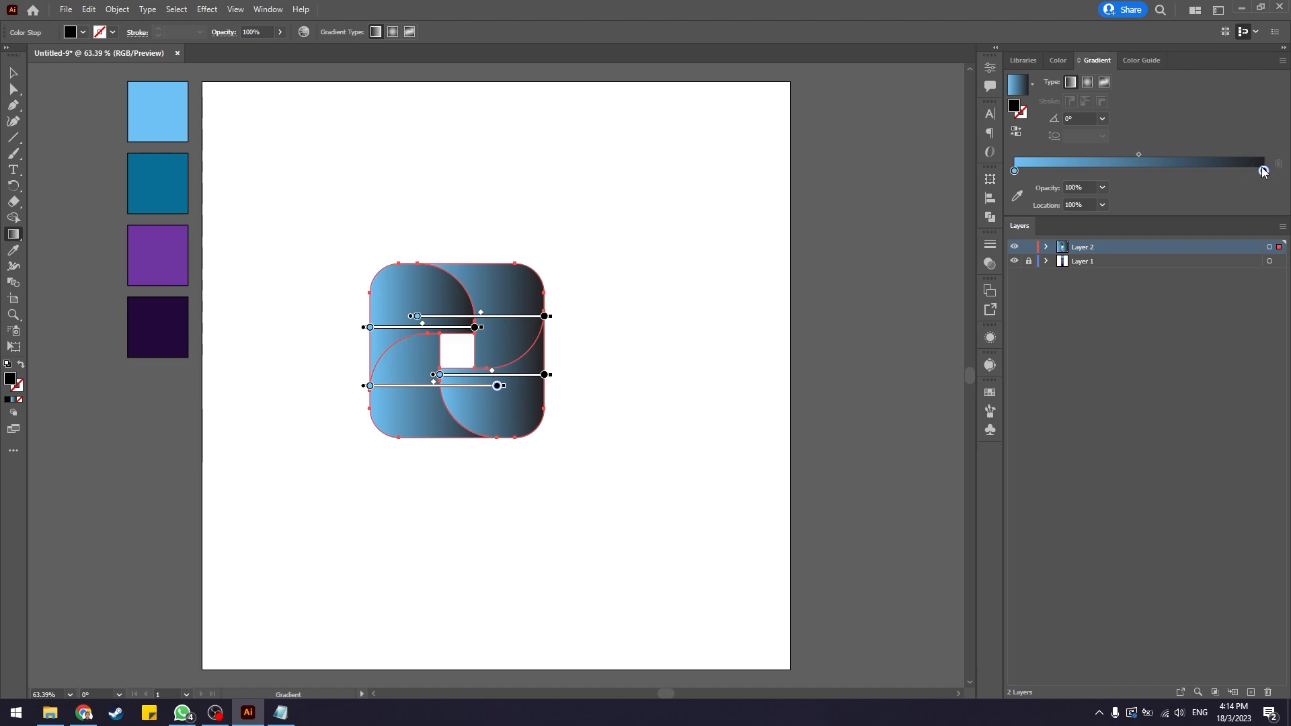
left_click(1020, 195)
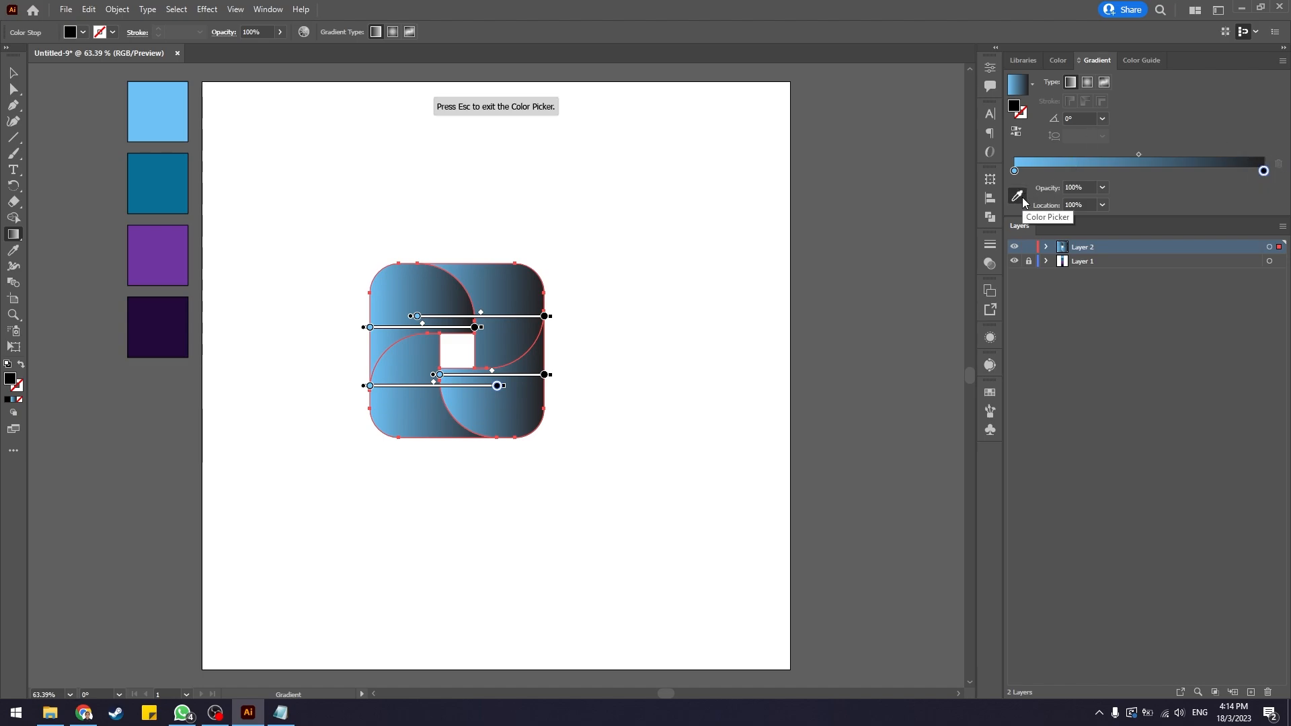
left_click(173, 199)
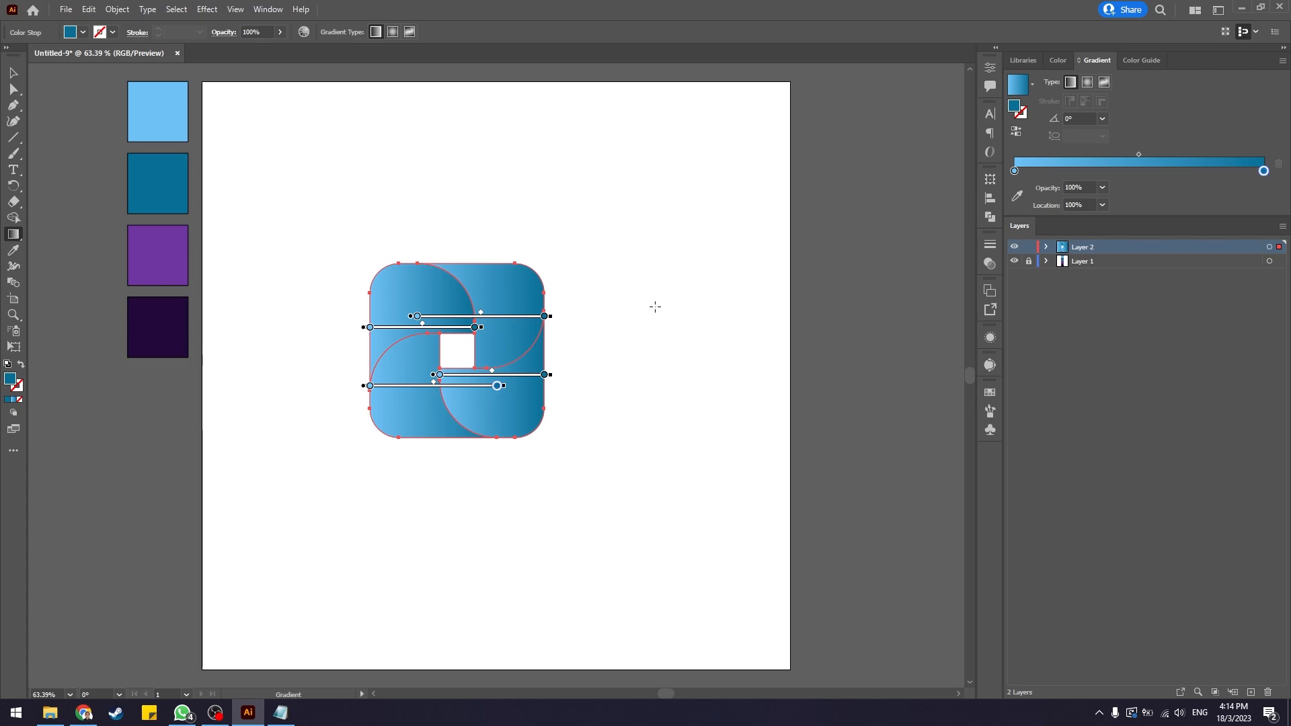
key("v")
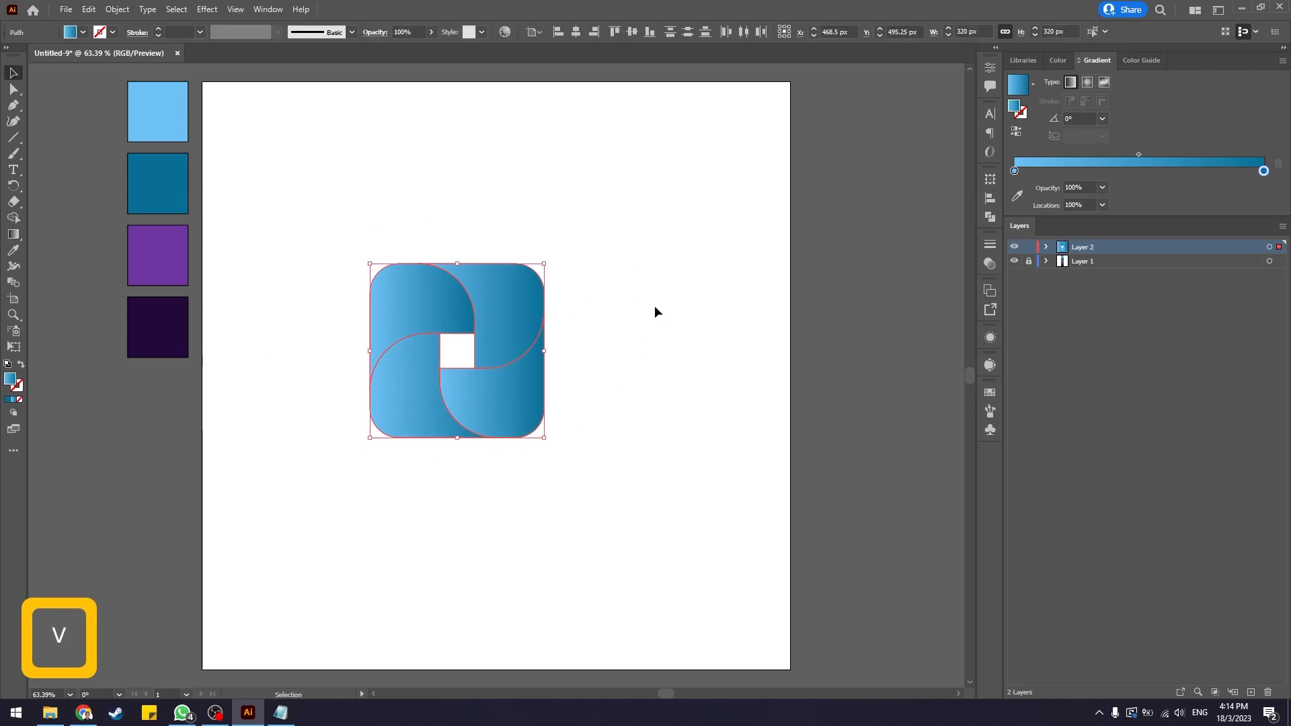
left_click(655, 307)
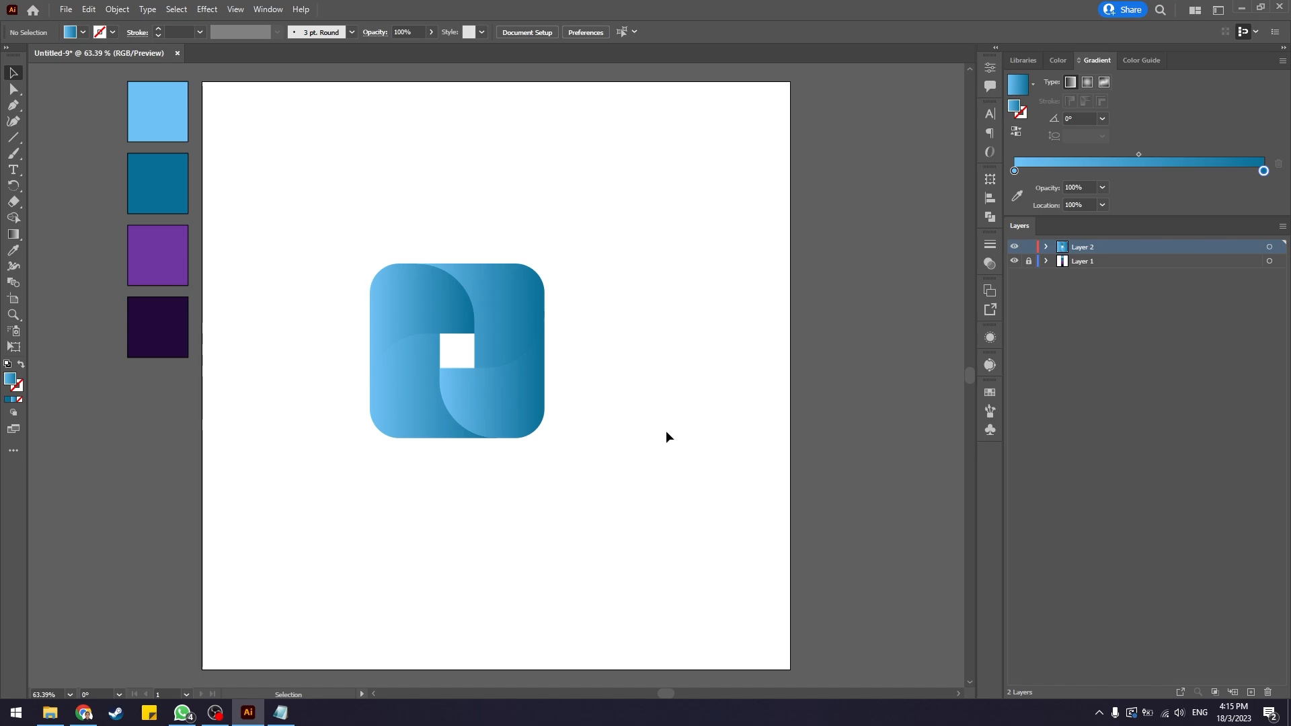
Reverse the gradient on the bottom-right pinwheel blade.
left_click(495, 390)
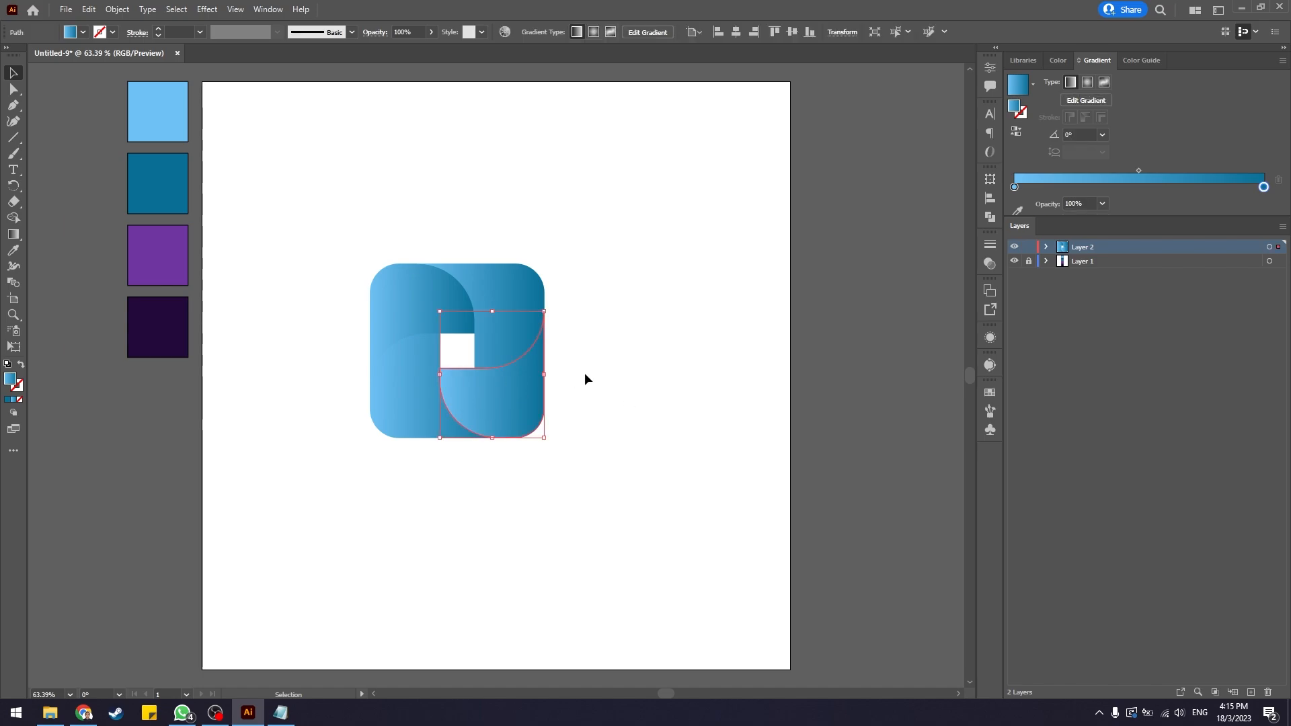
left_click(624, 376)
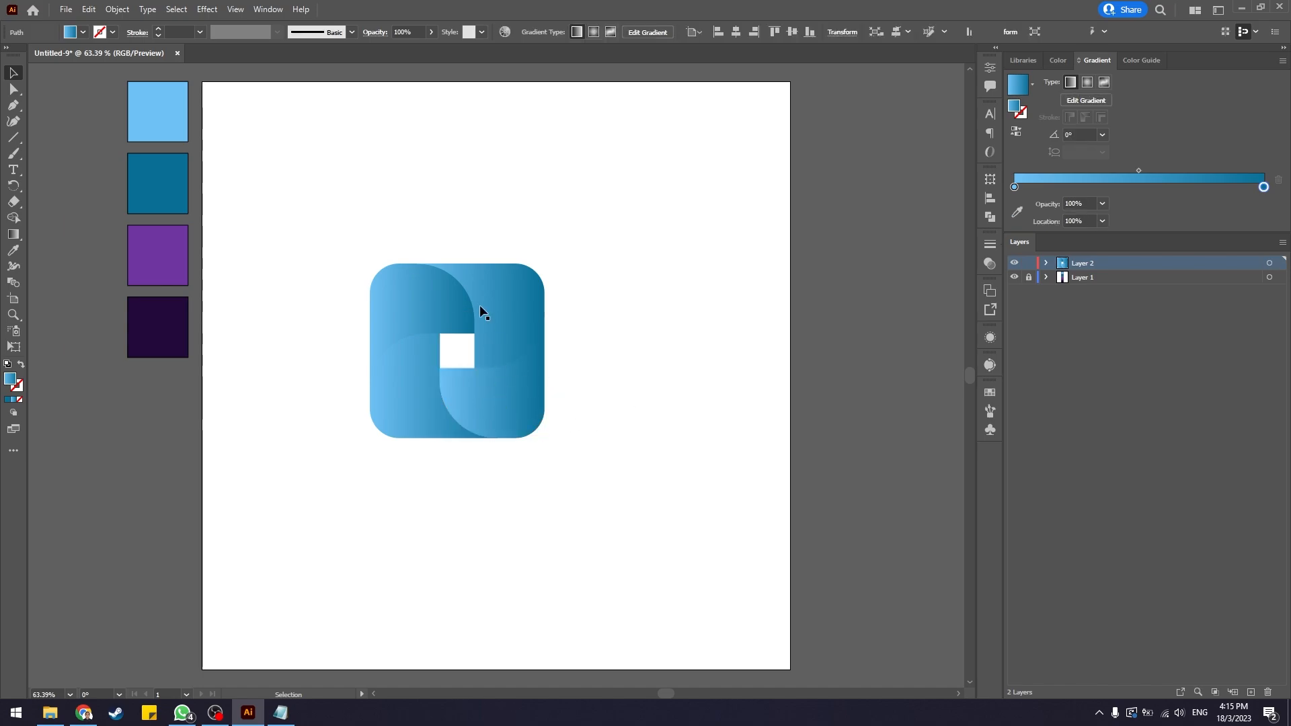
left_click(487, 412)
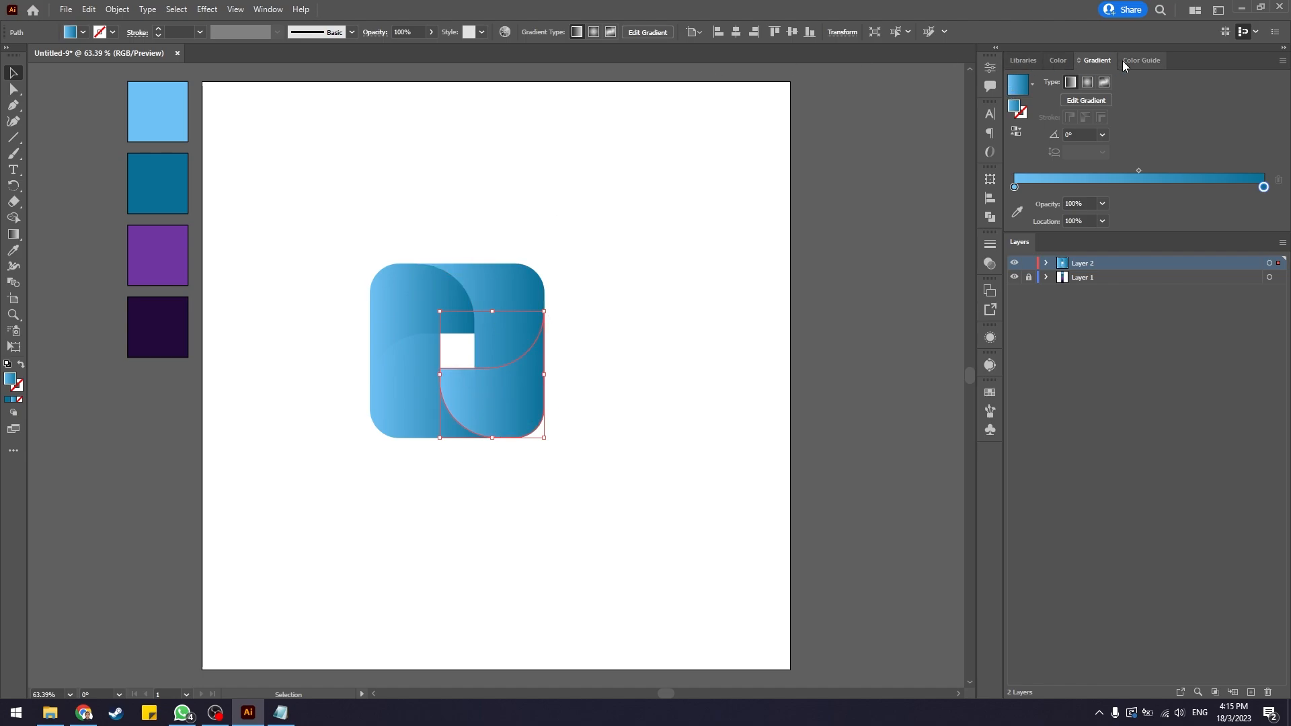
left_click(1015, 133)
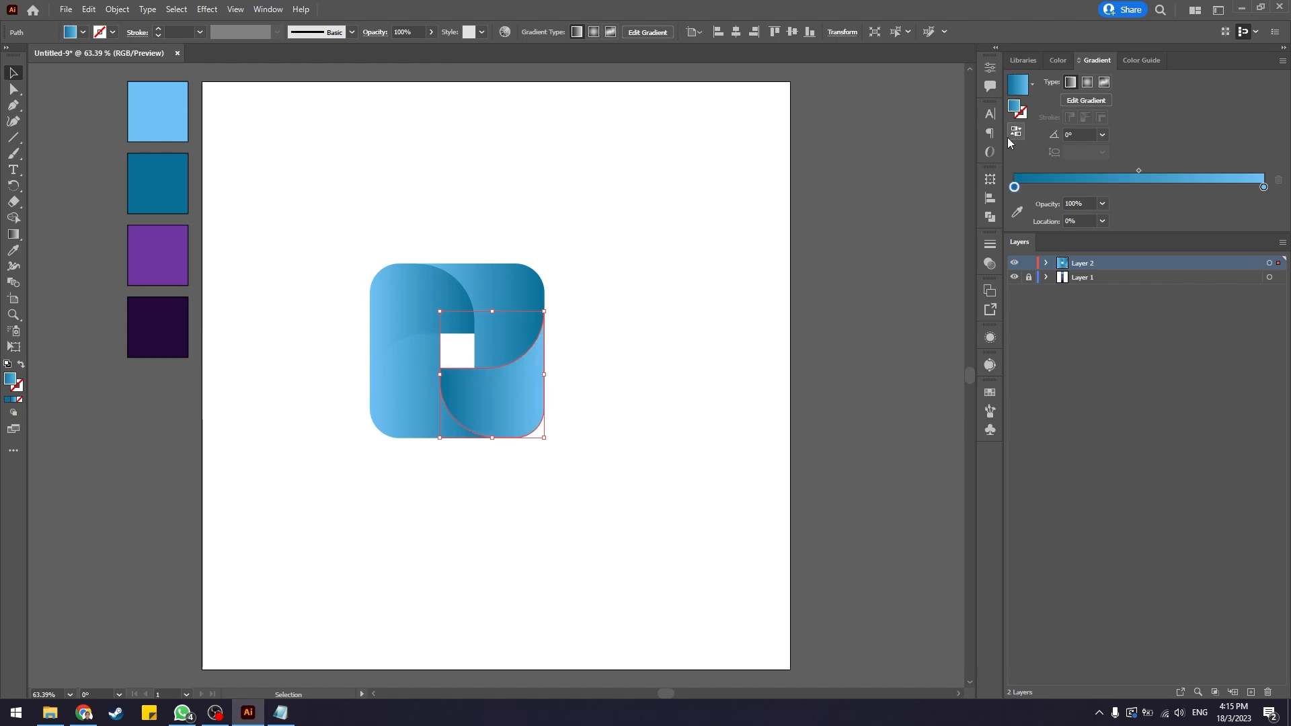
left_click(768, 325)
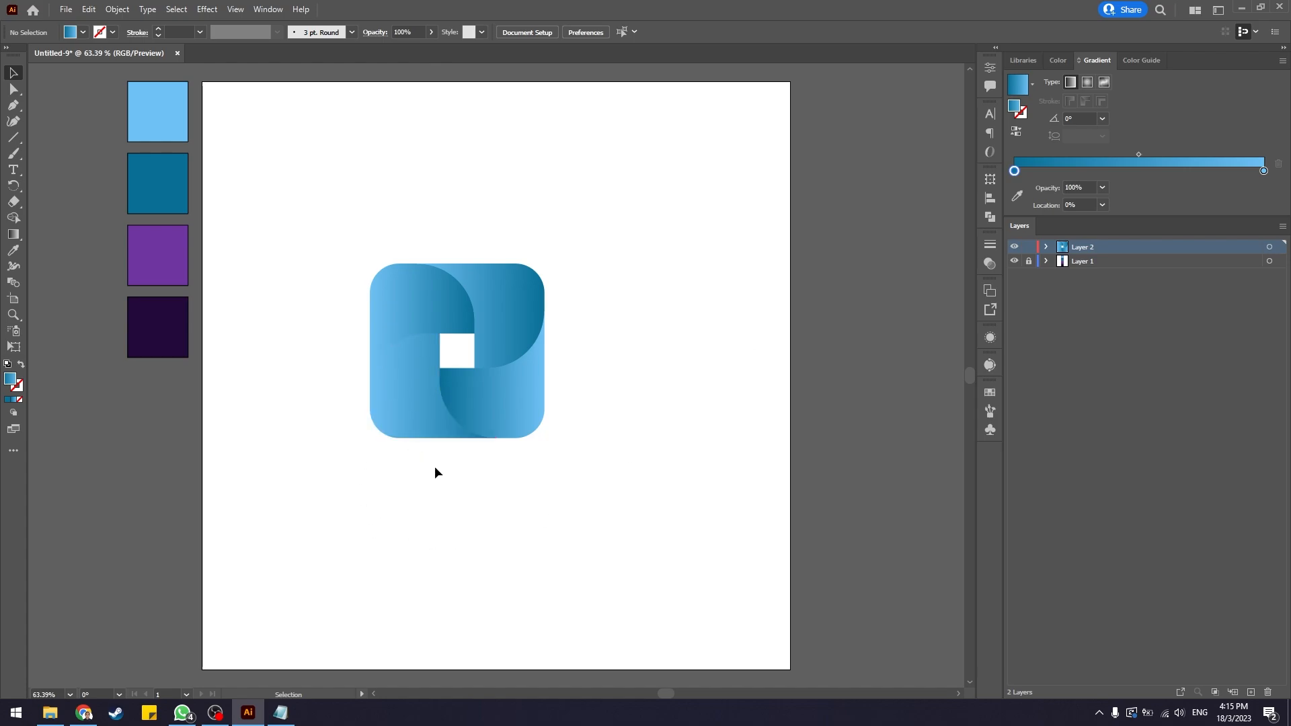
Reverse the gradient on the bottom-left pinwheel blade.
left_click(402, 402)
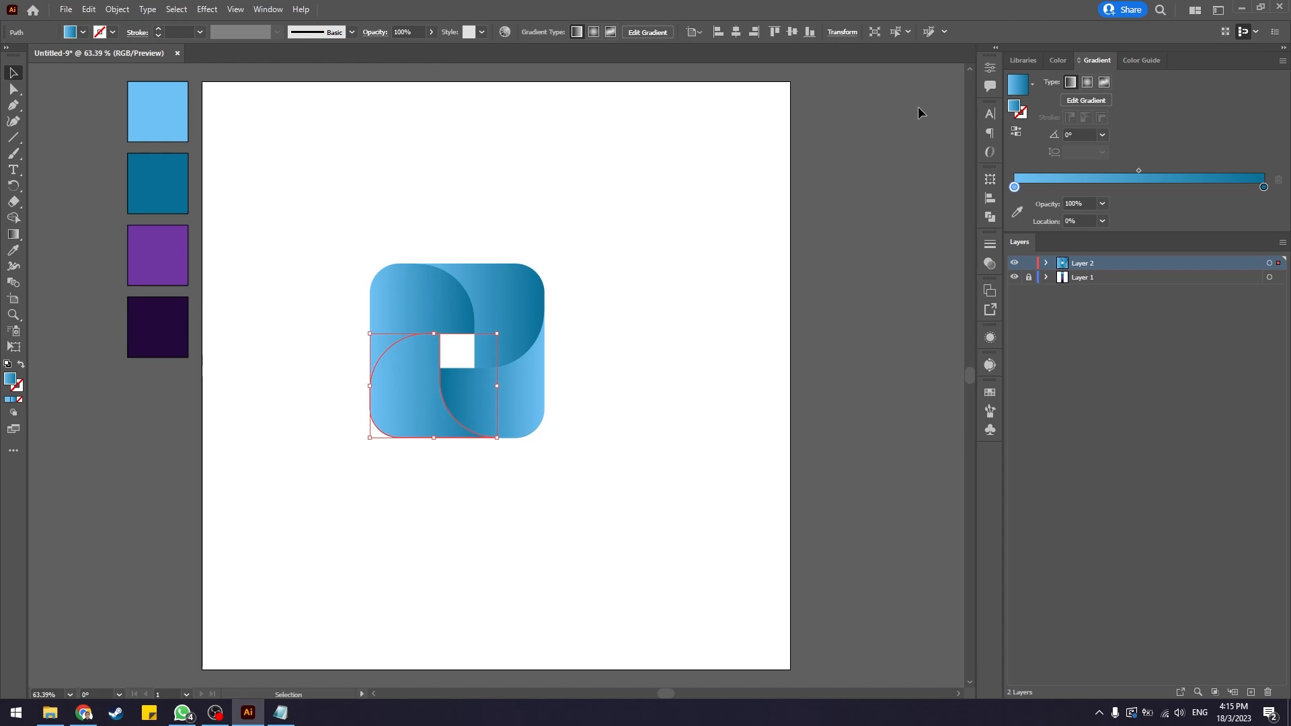
left_click(1021, 133)
left_click(670, 353)
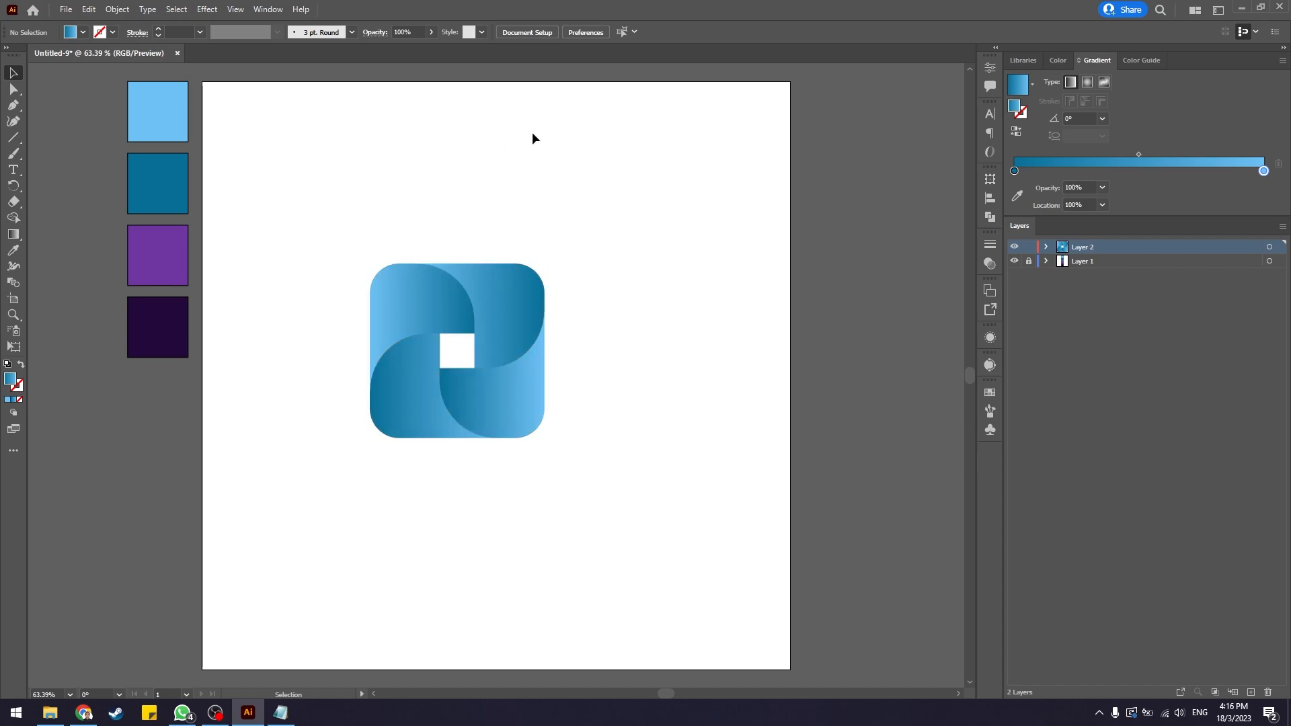
Select all four pinwheel blades and group them.
left_click_drag(337, 206, 738, 532)
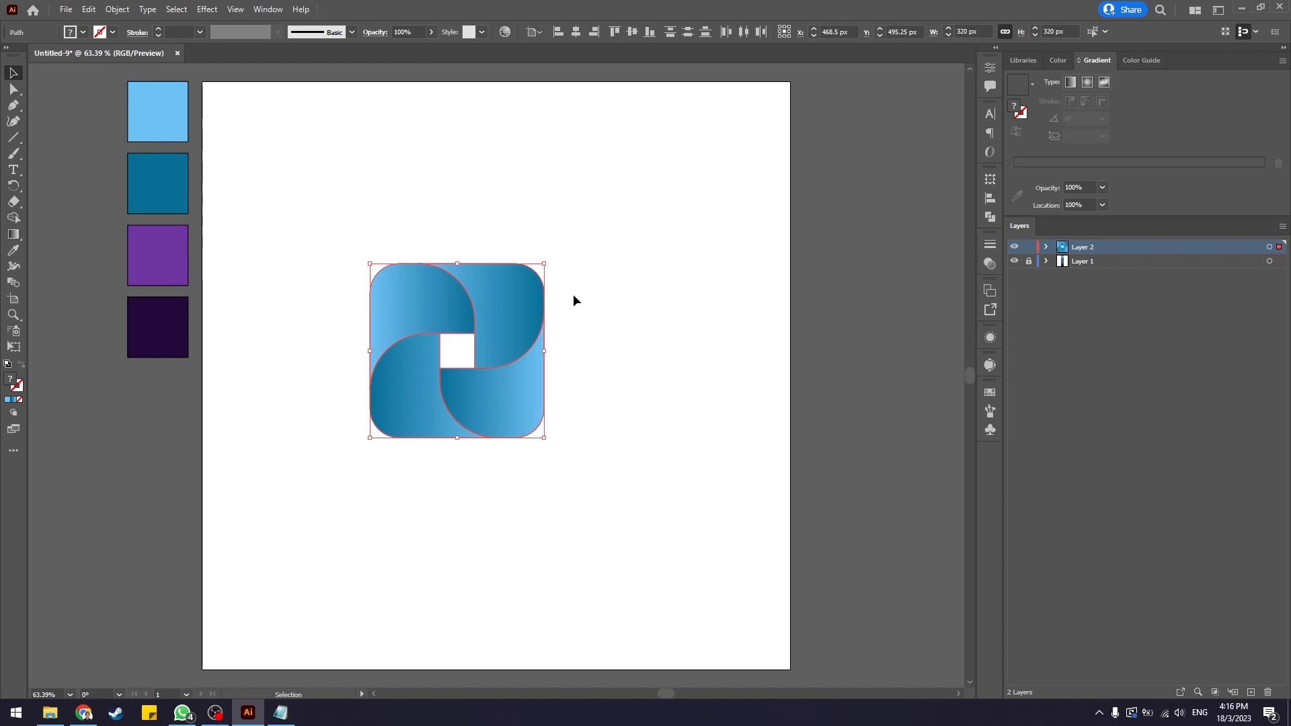
key("ctrl")
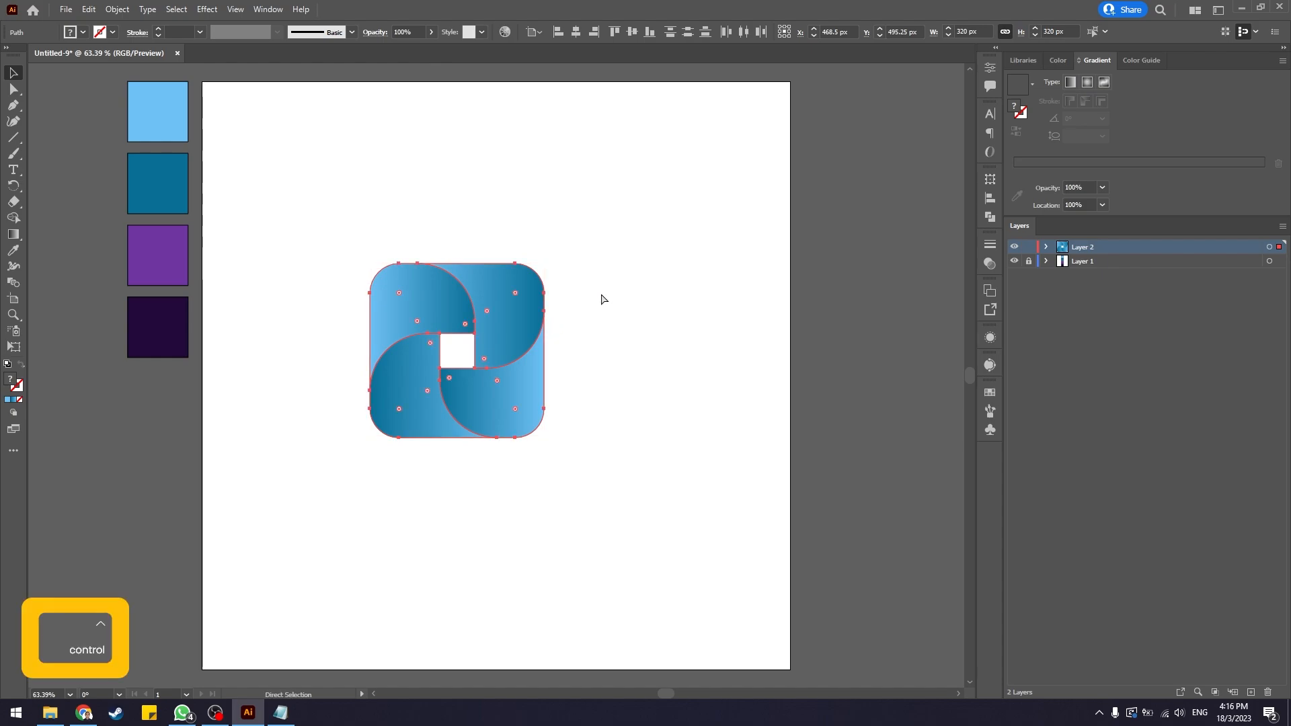
key("ctrl+g")
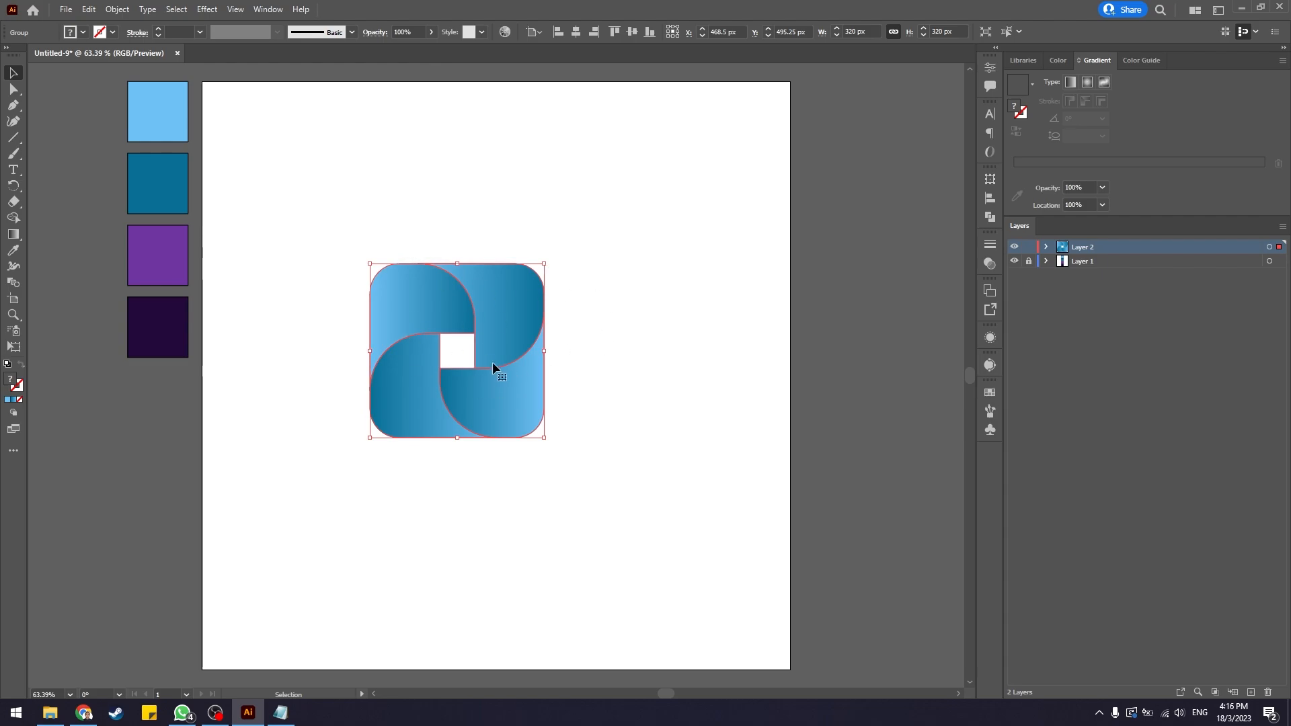
Align the pinwheel group to the horizontal and vertical centre of the artboard.
left_click(277, 11)
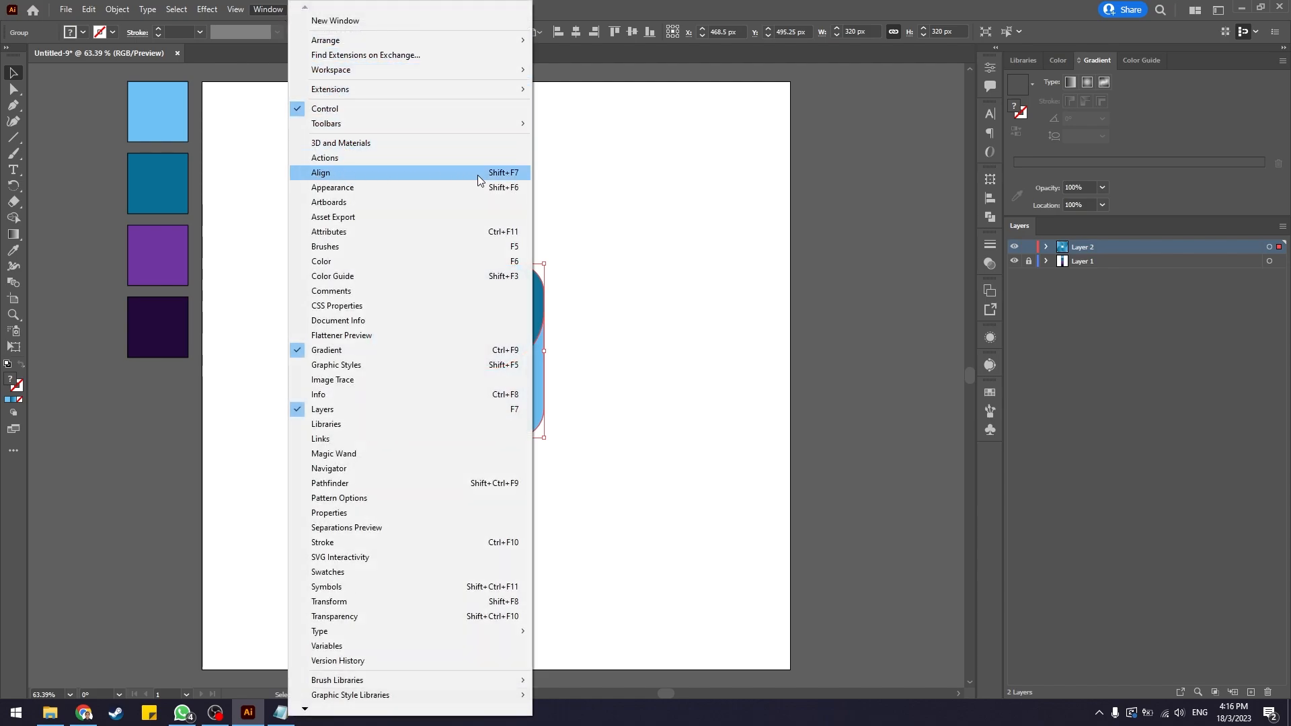
left_click(501, 176)
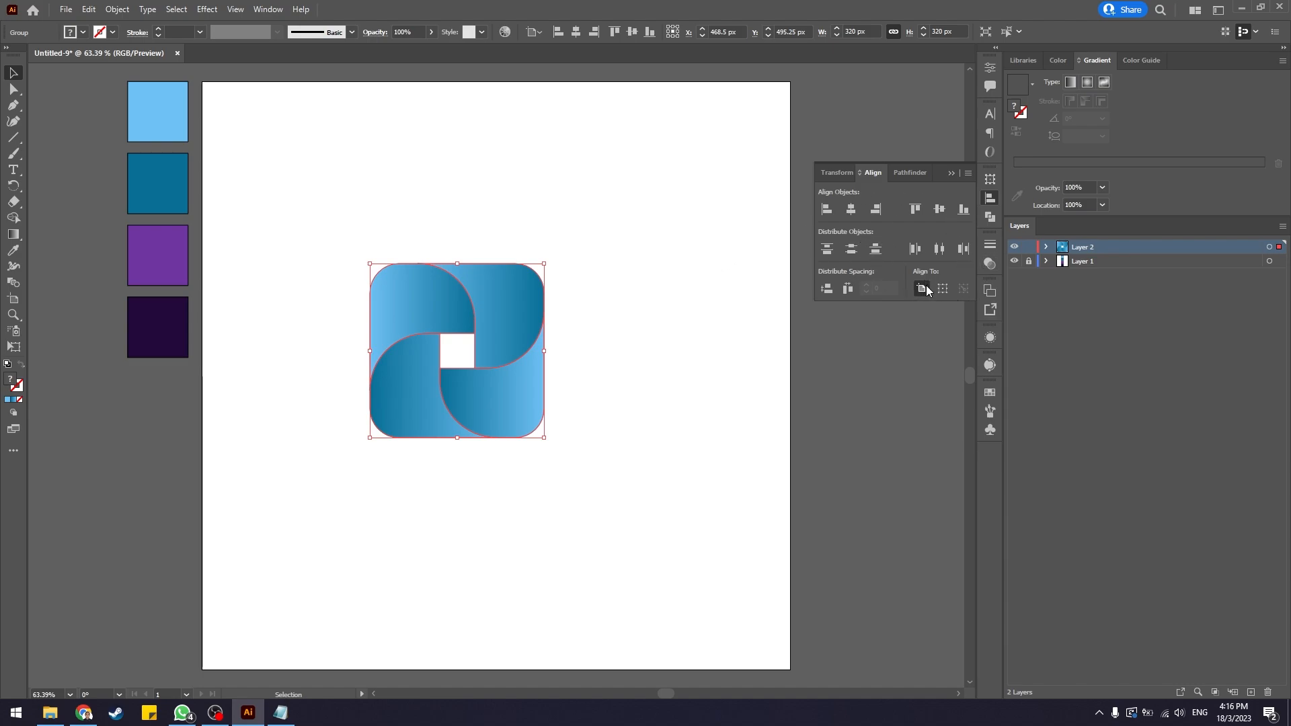
left_click(853, 210)
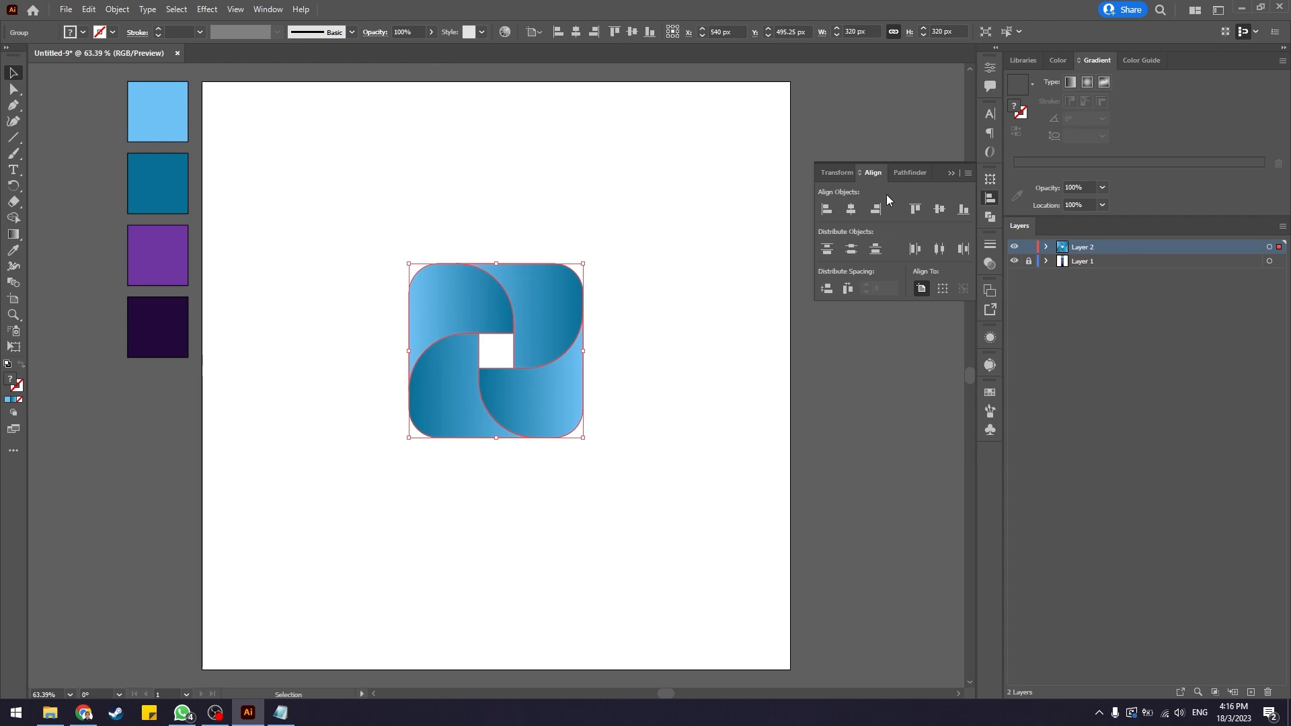
left_click(935, 212)
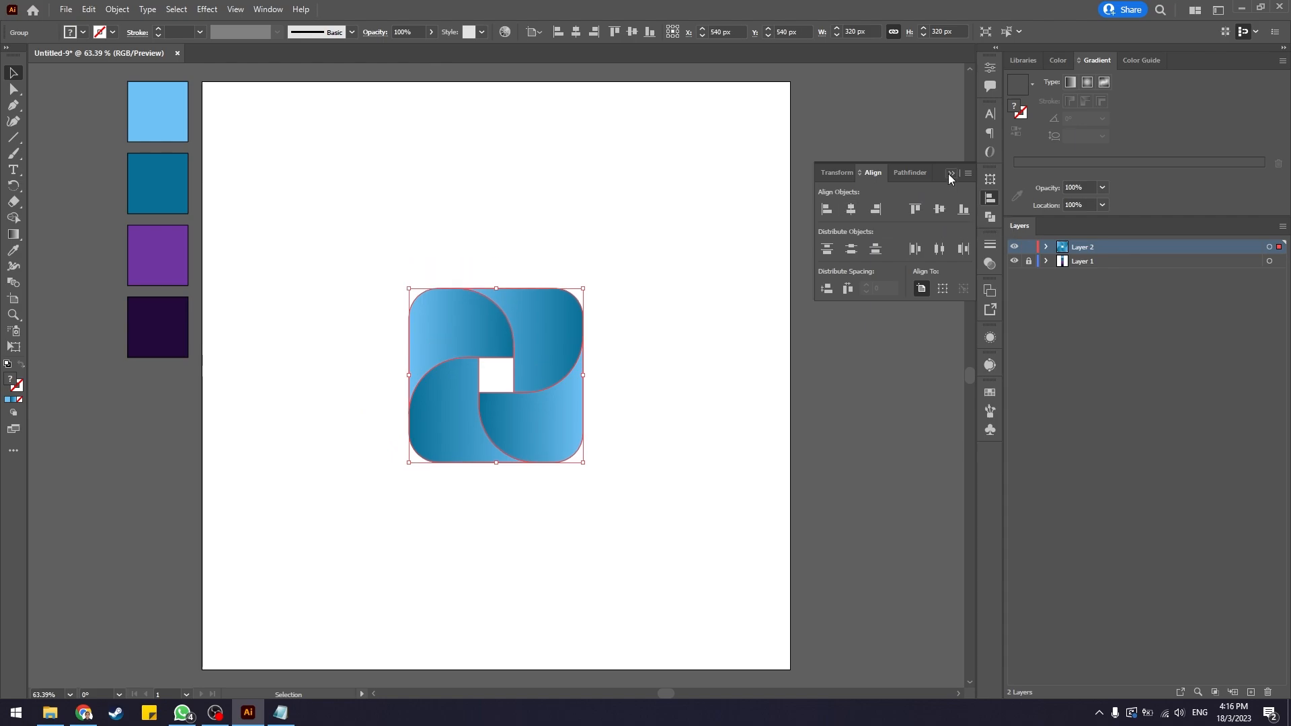
left_click(951, 173)
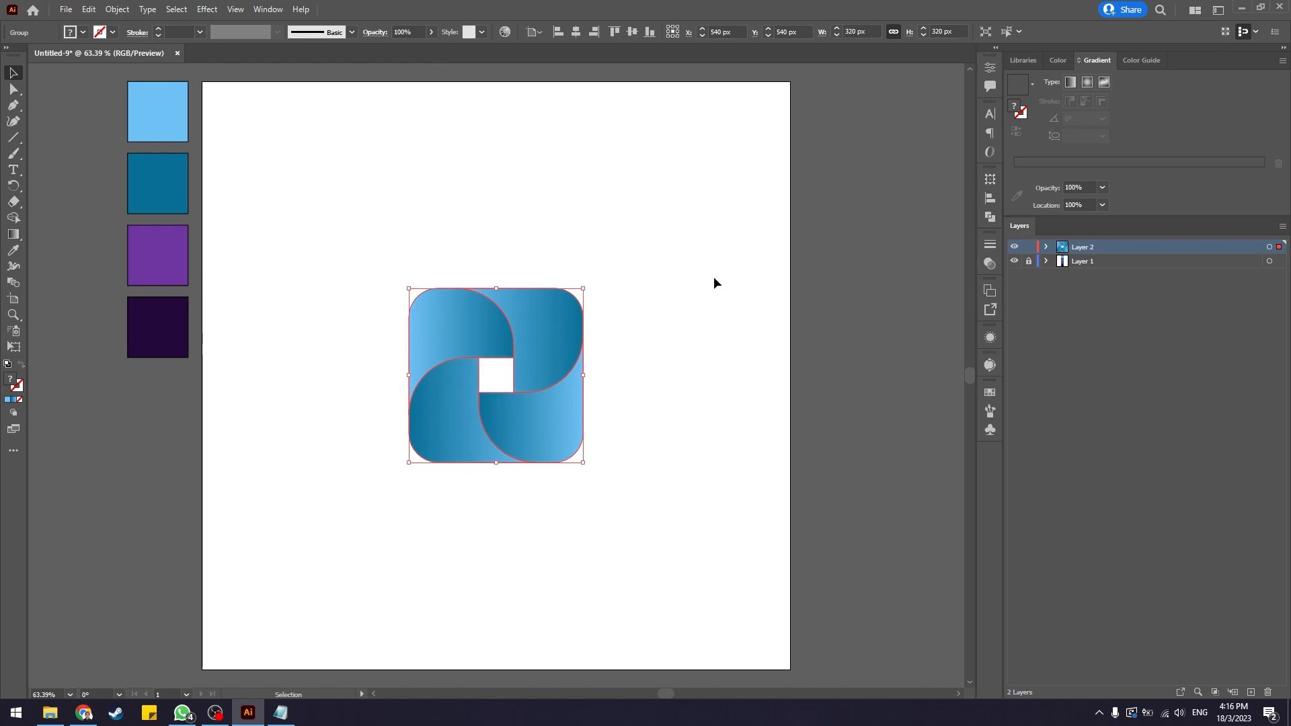
left_click(714, 256)
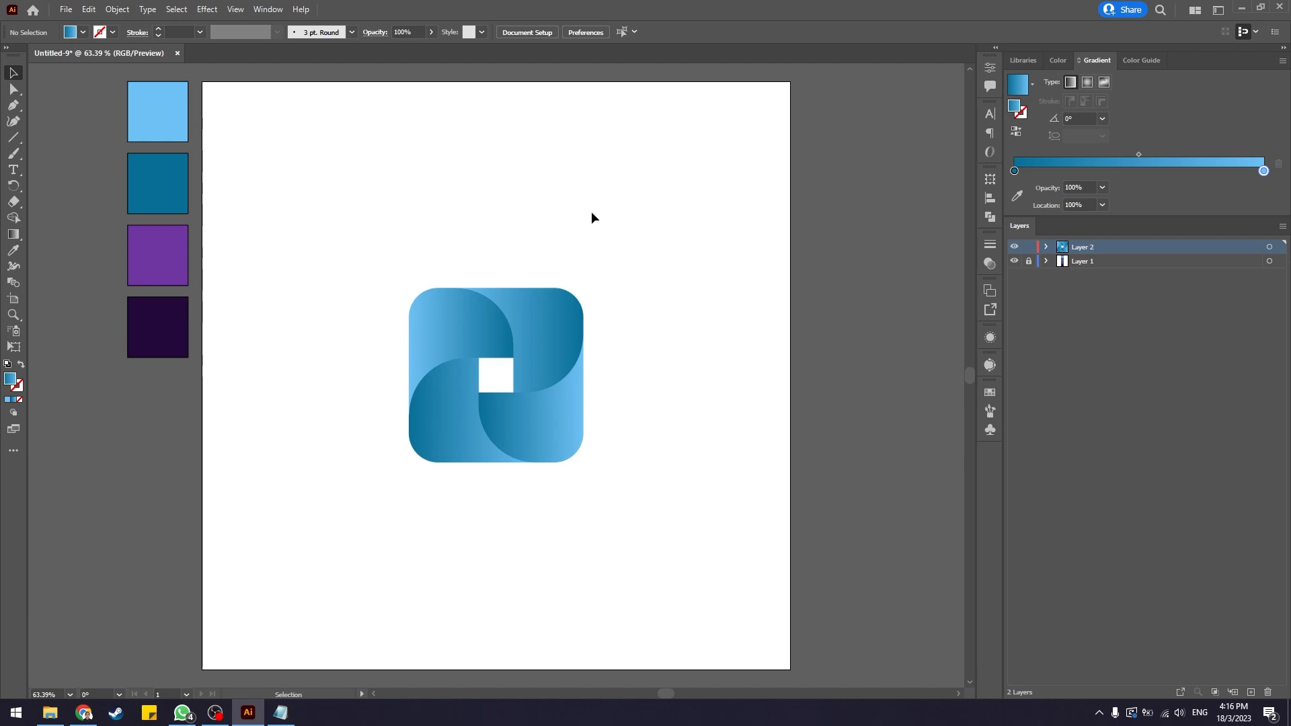
Draw a 1080 × 1080 px rectangle covering the whole artboard with the Rectangle tool.
right_click(12, 138)
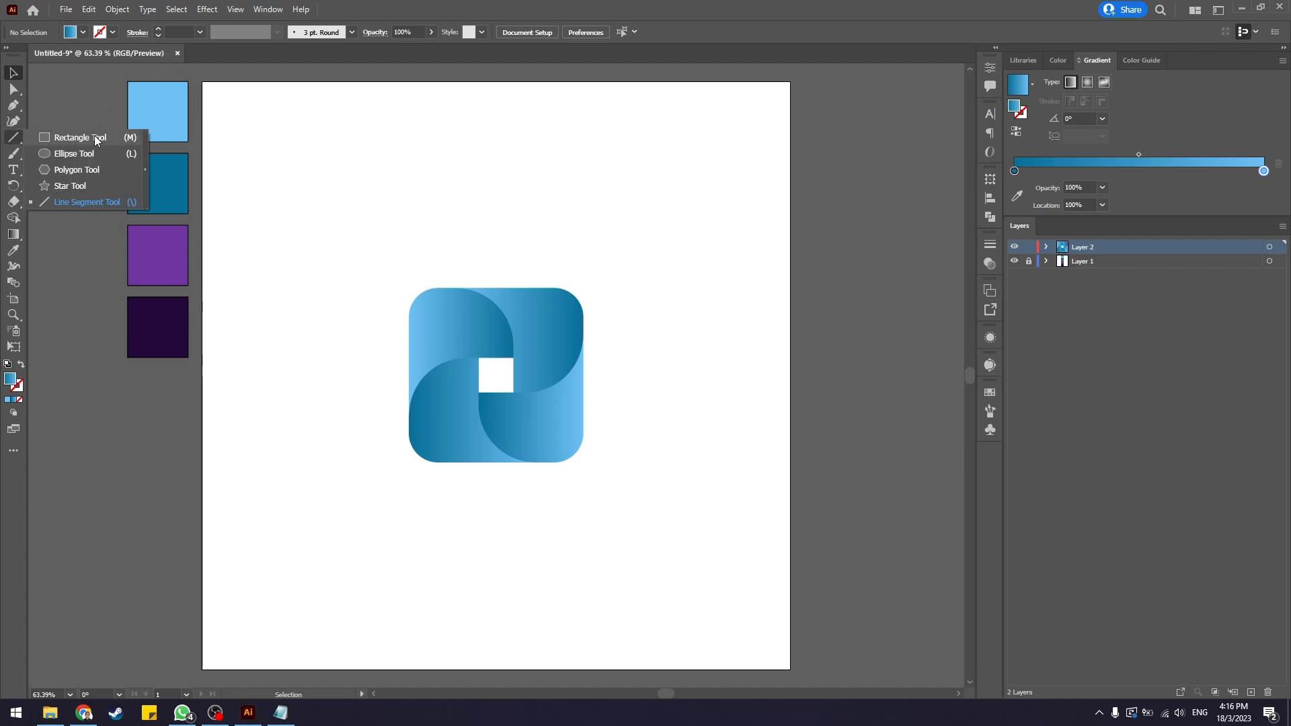
left_click(585, 228)
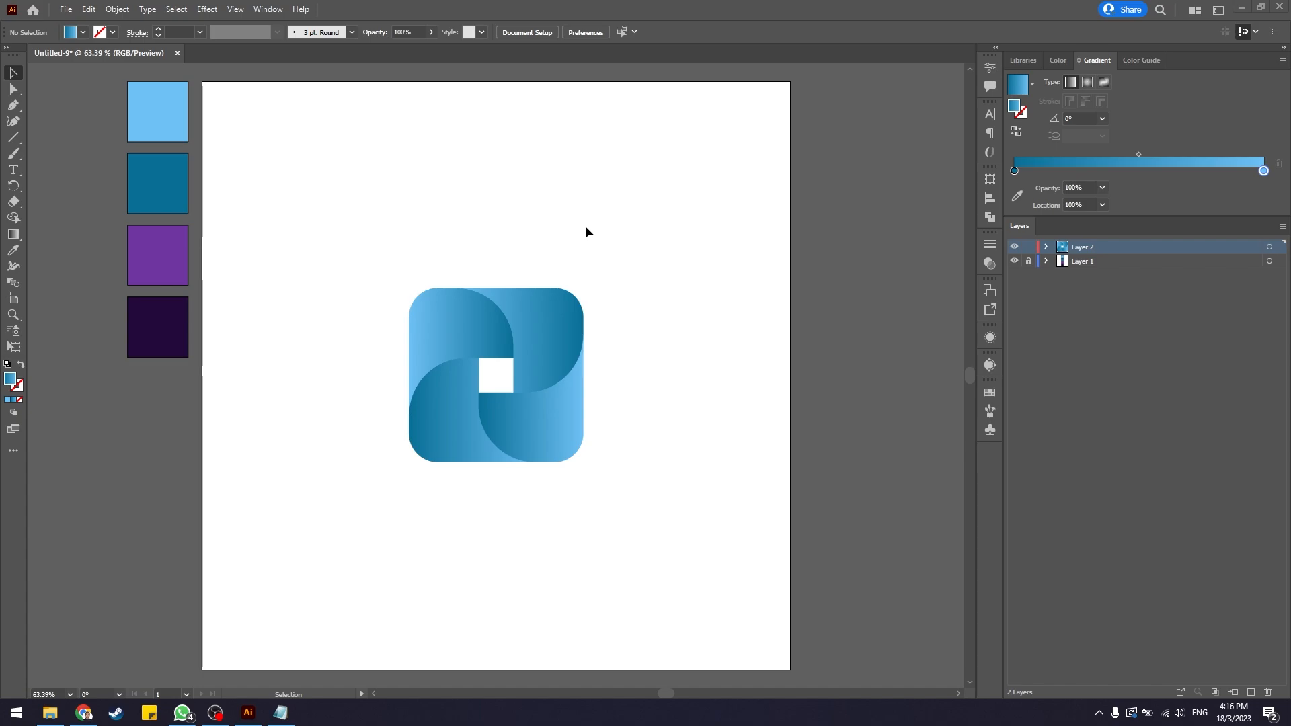
key("m")
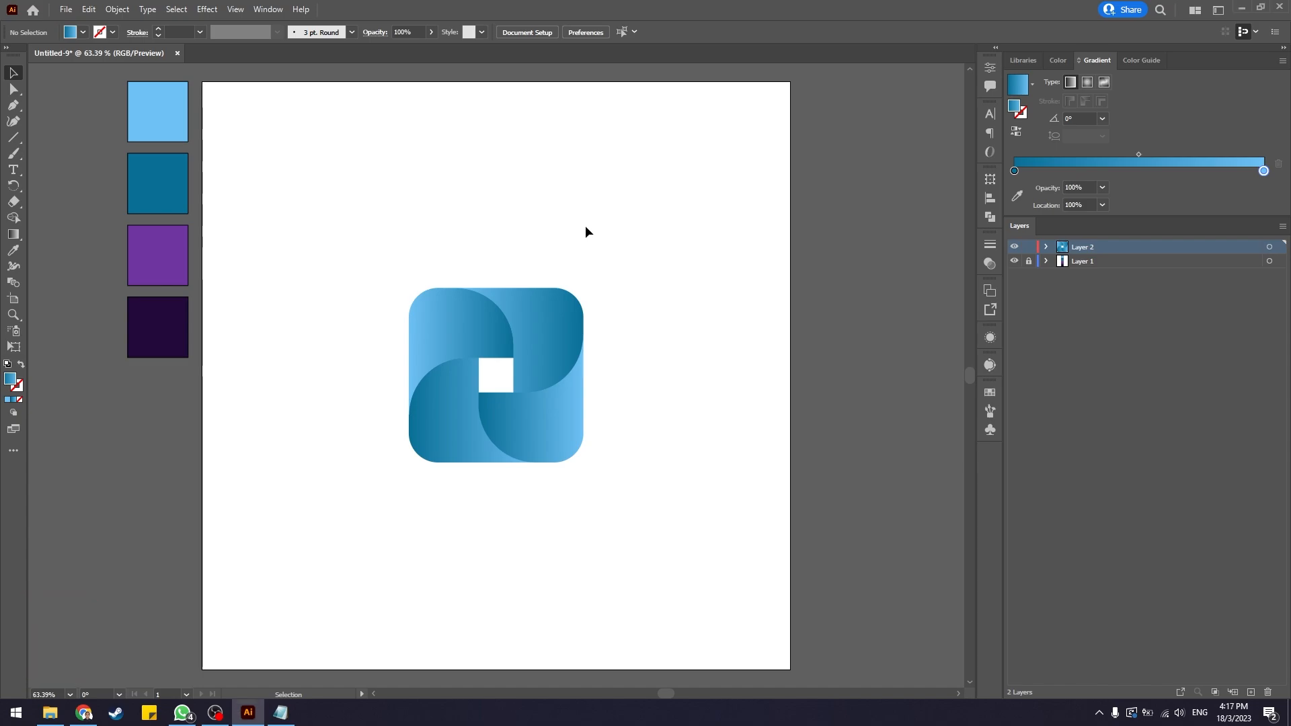
key("m")
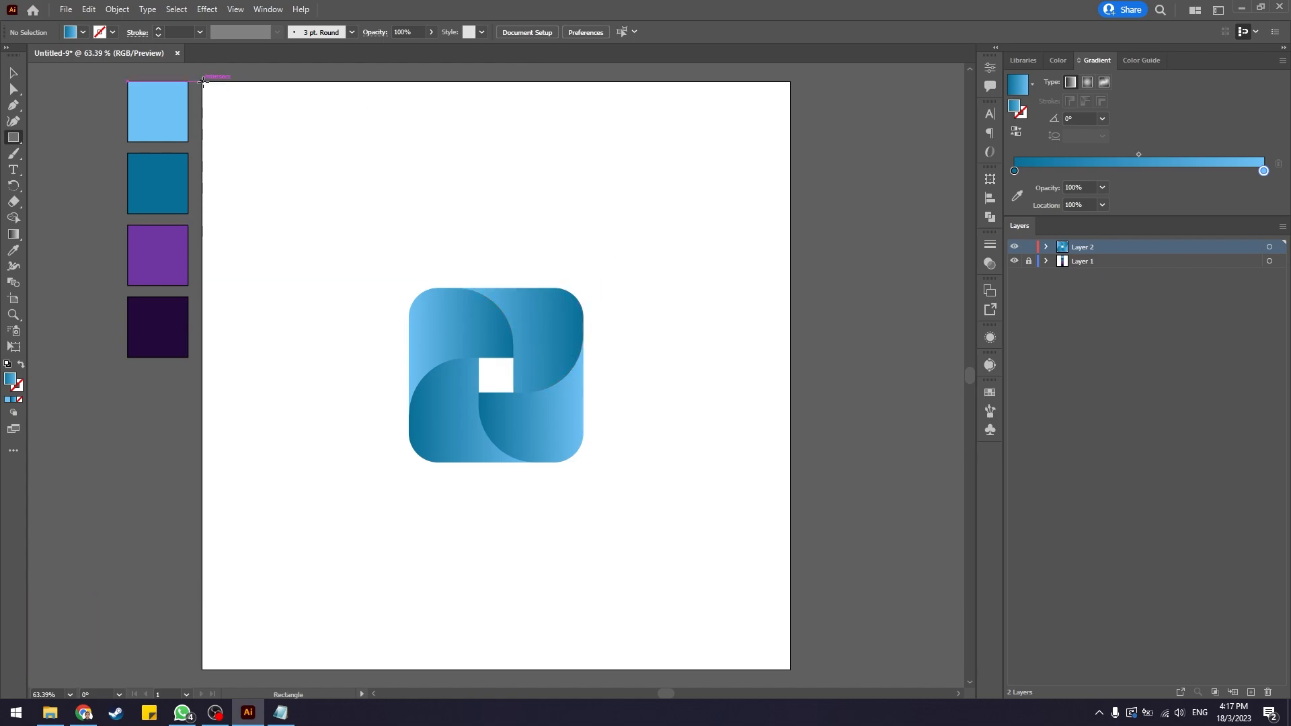
left_click_drag(202, 80, 790, 667)
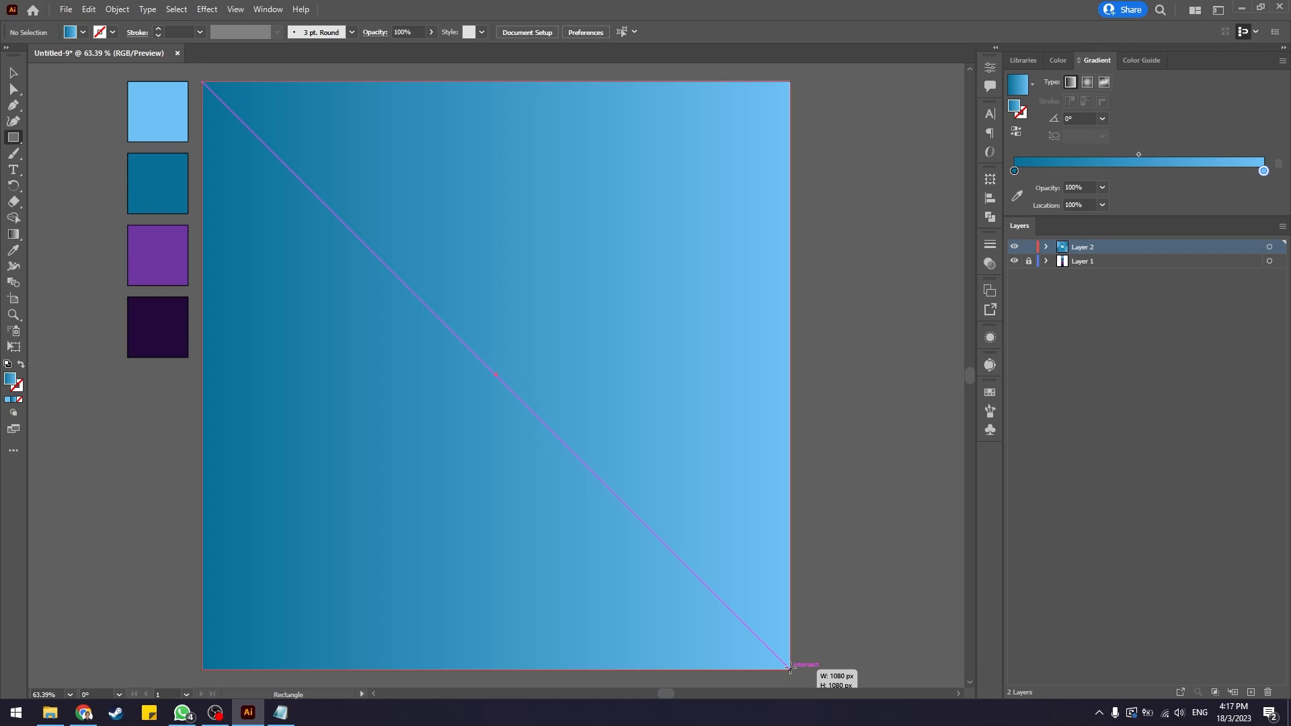
left_click_drag(790, 668, 790, 669)
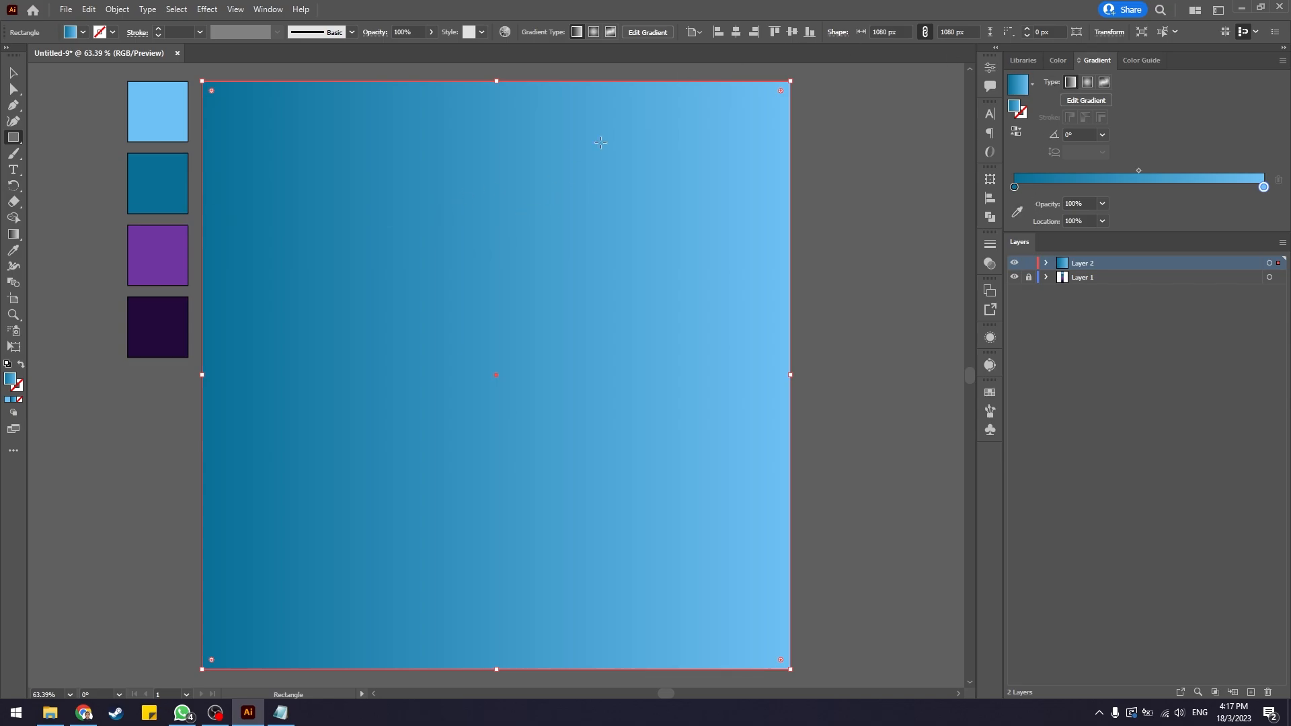
Set the rectangle gradient's left colour stop to the purple swatch colour with the colour picker.
left_click(1015, 188)
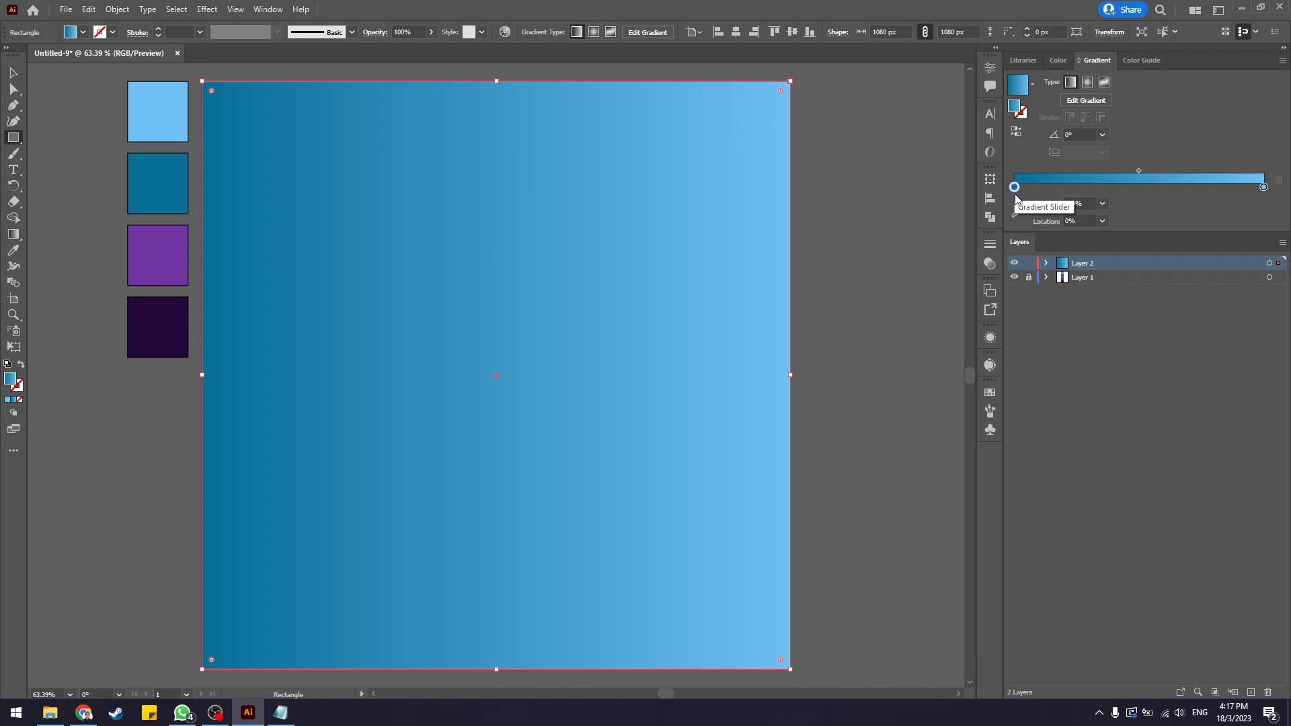
left_click(1015, 214)
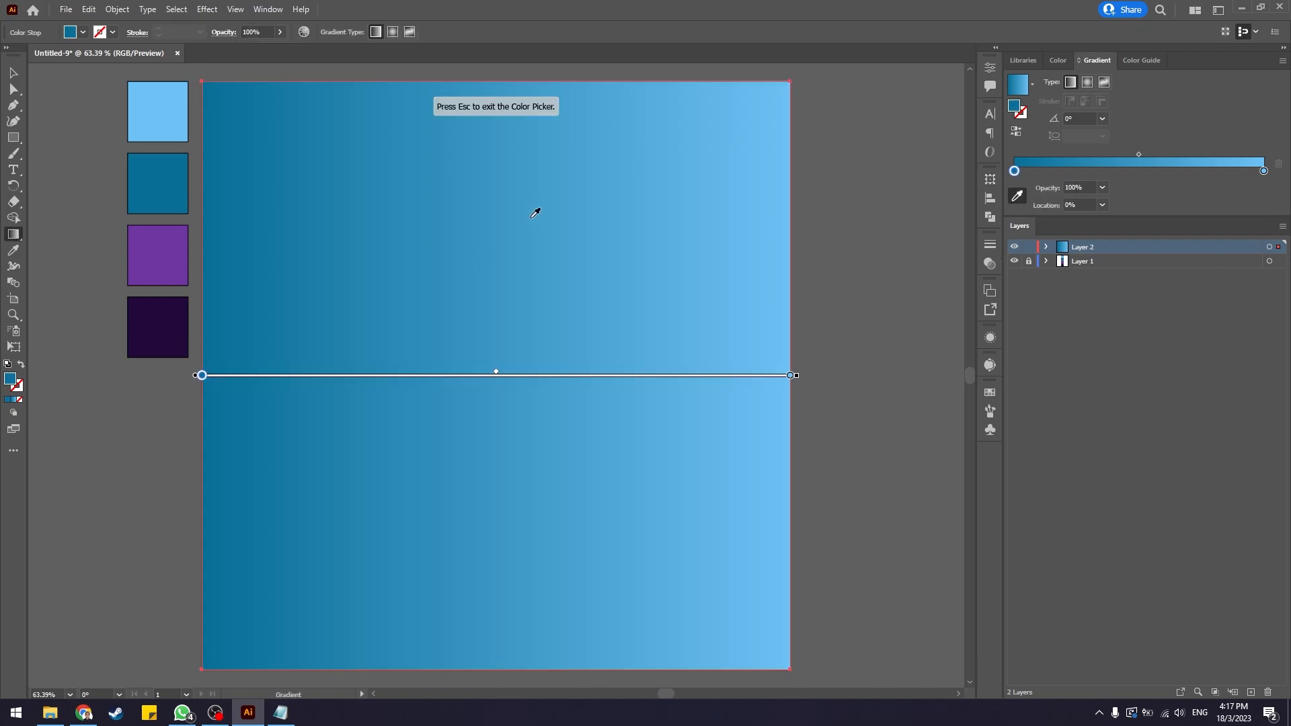
left_click(151, 250)
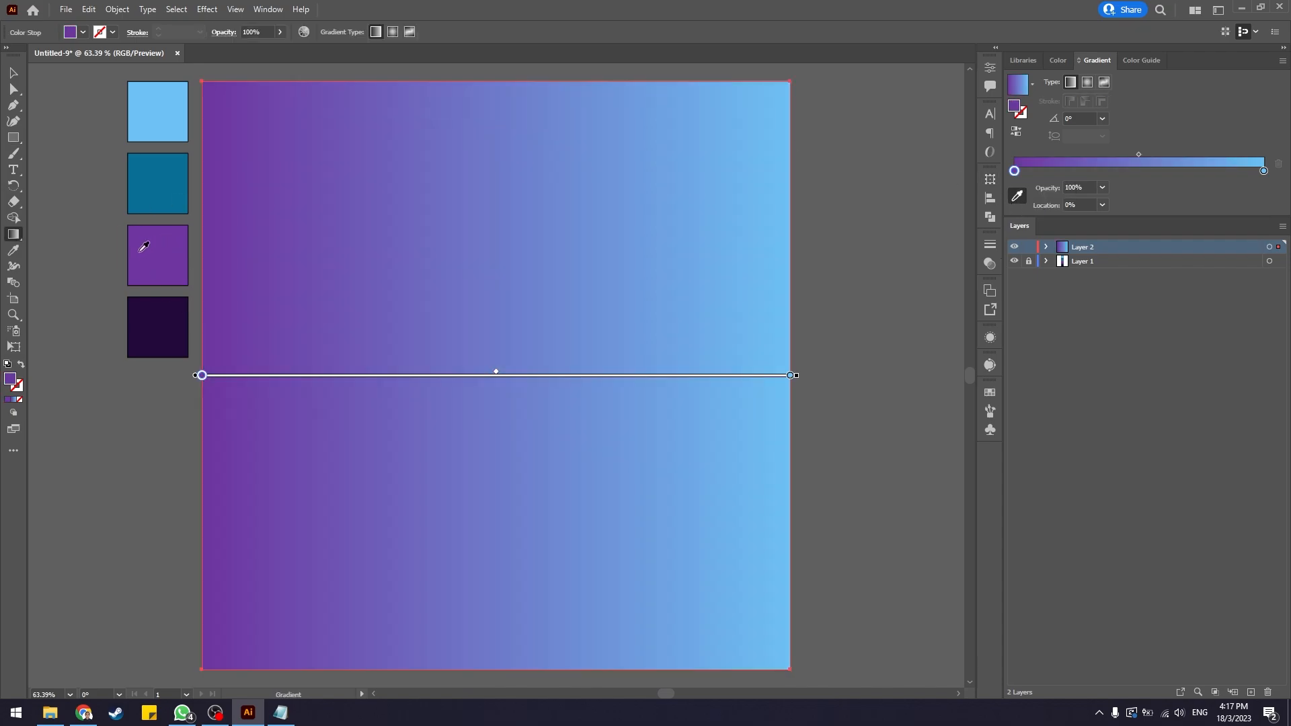
Set the rectangle gradient's right colour stop to the dark purple swatch colour with the colour picker.
left_click(1264, 172)
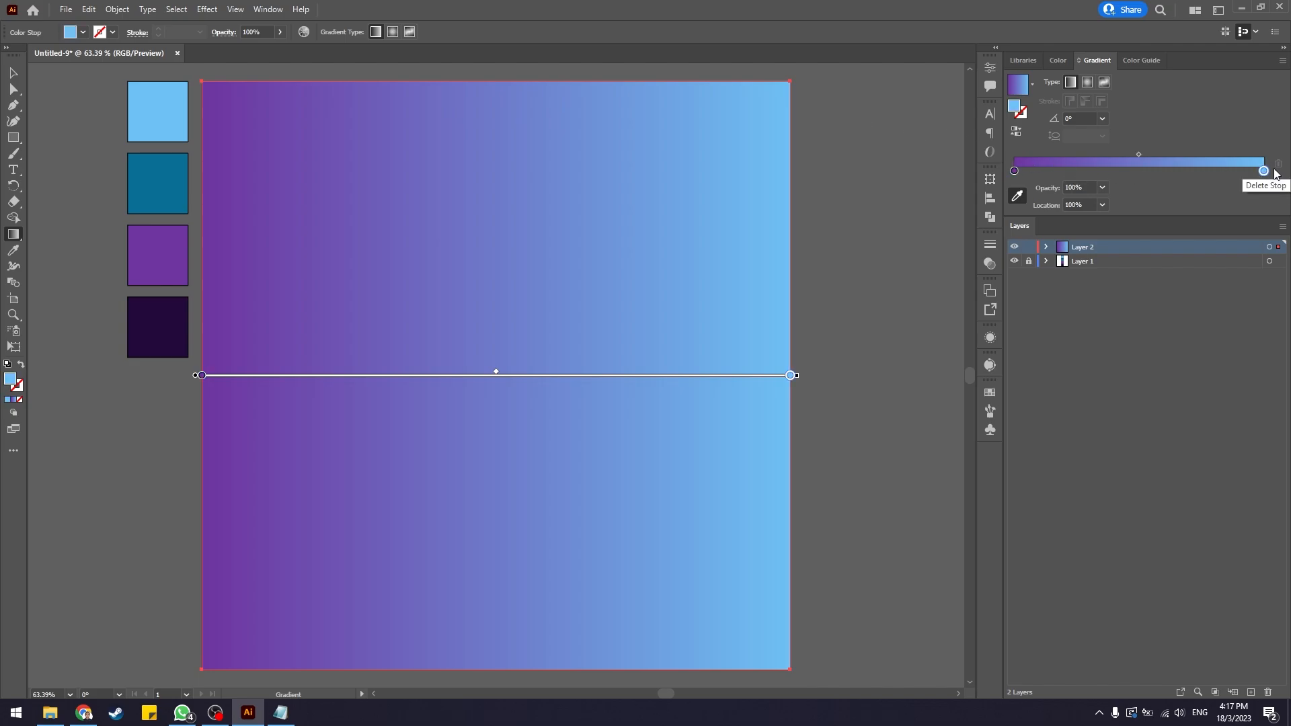
left_click(1017, 195)
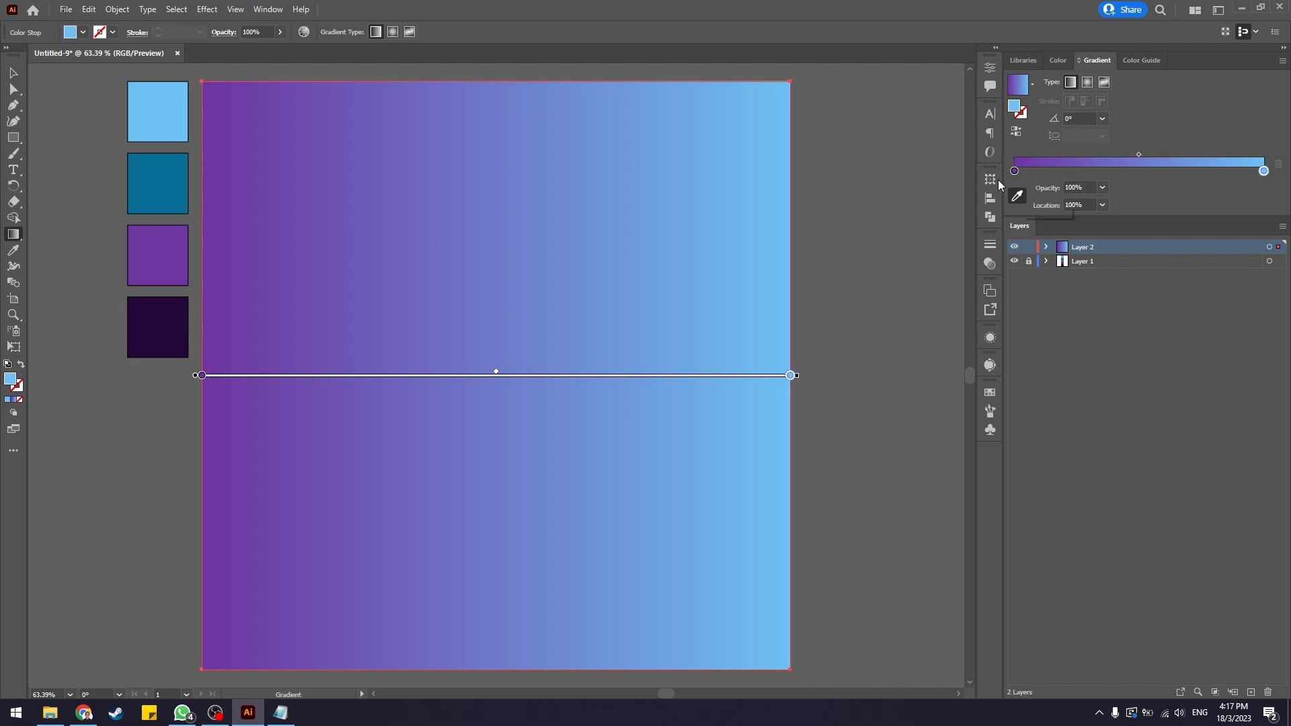
left_click(145, 310)
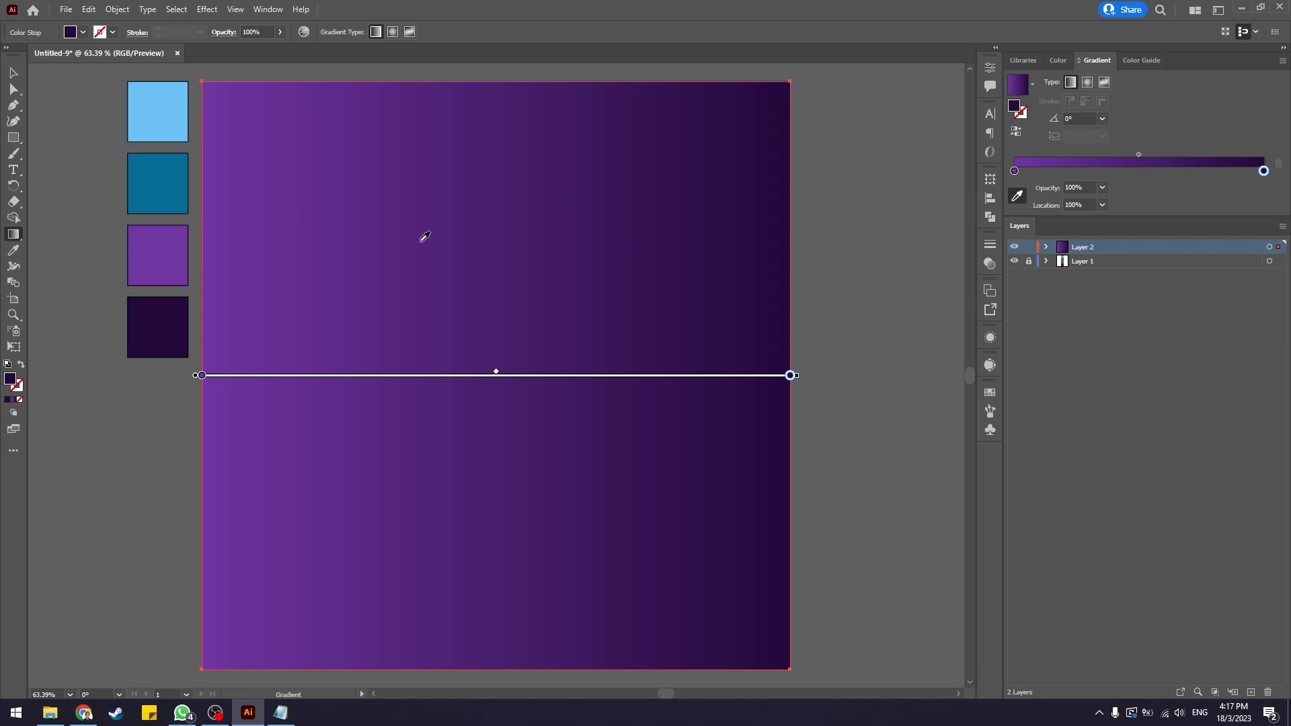
key("v")
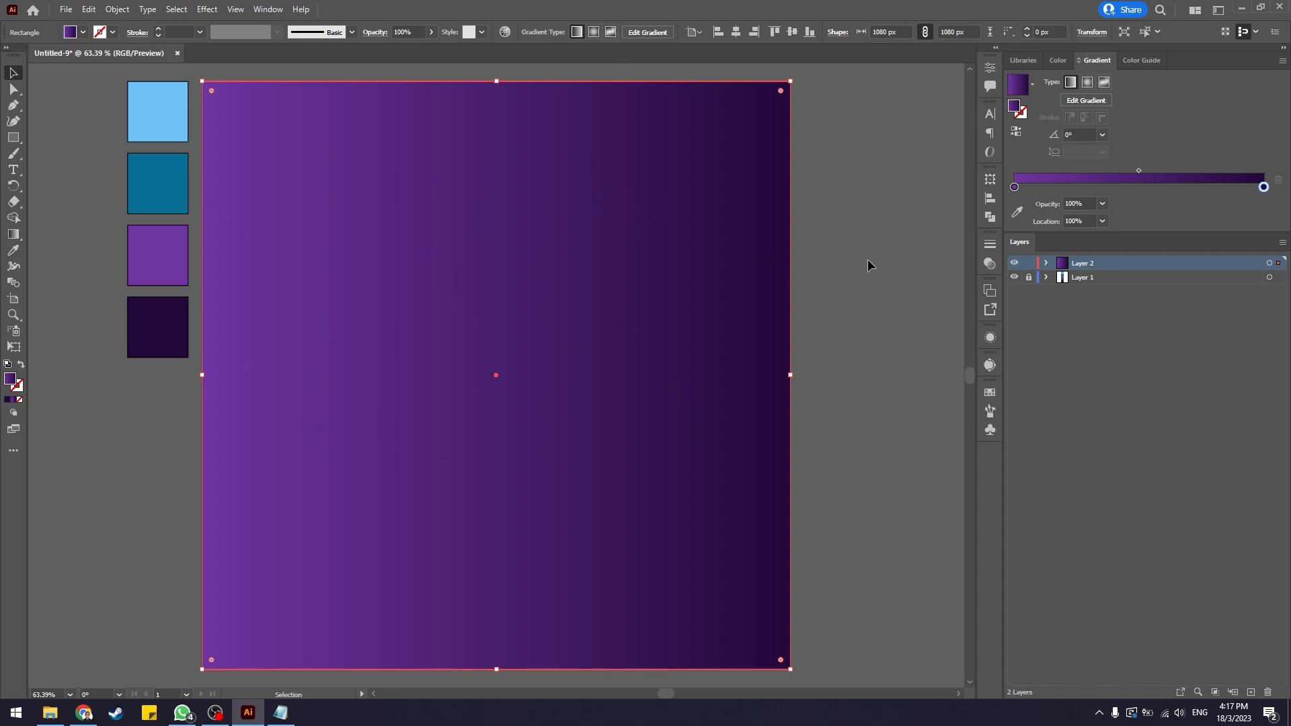
Move the background rectangle below the pinwheel group in the layer stack.
left_click(1046, 264)
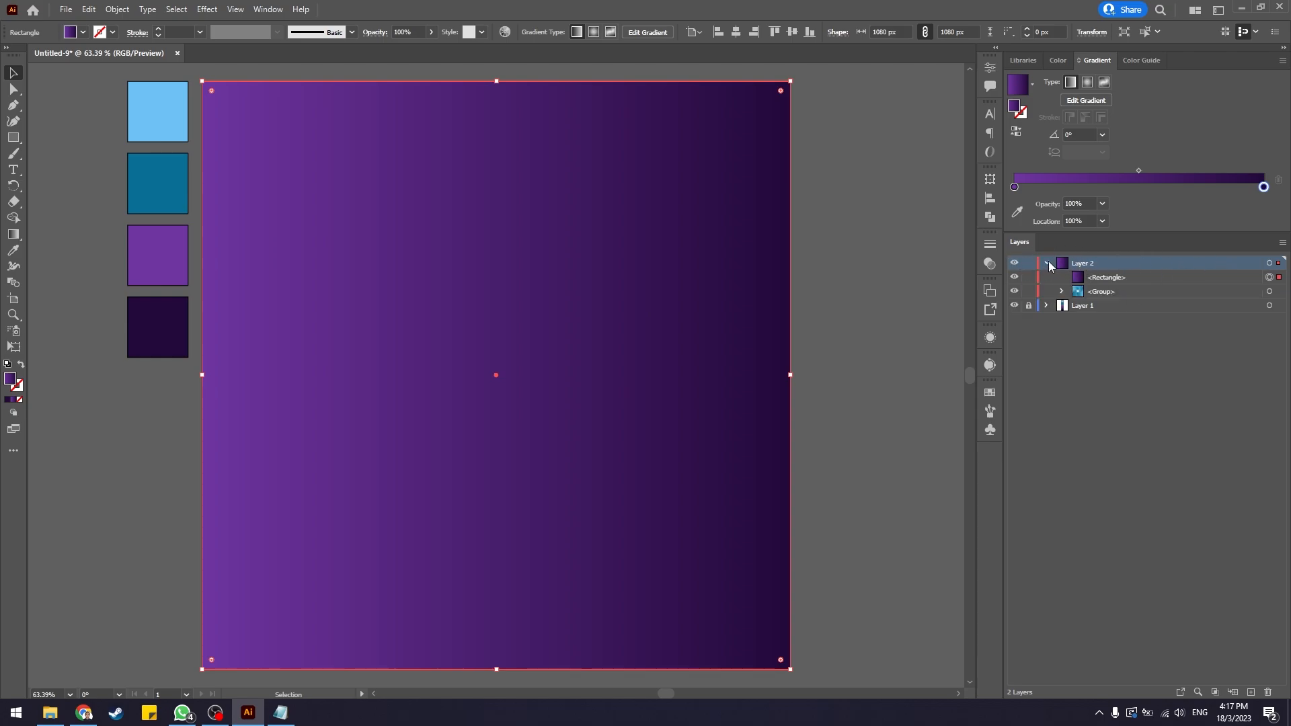
left_click(1047, 263)
left_click(1047, 263)
left_click(1113, 280)
left_click_drag(1111, 282, 1108, 304)
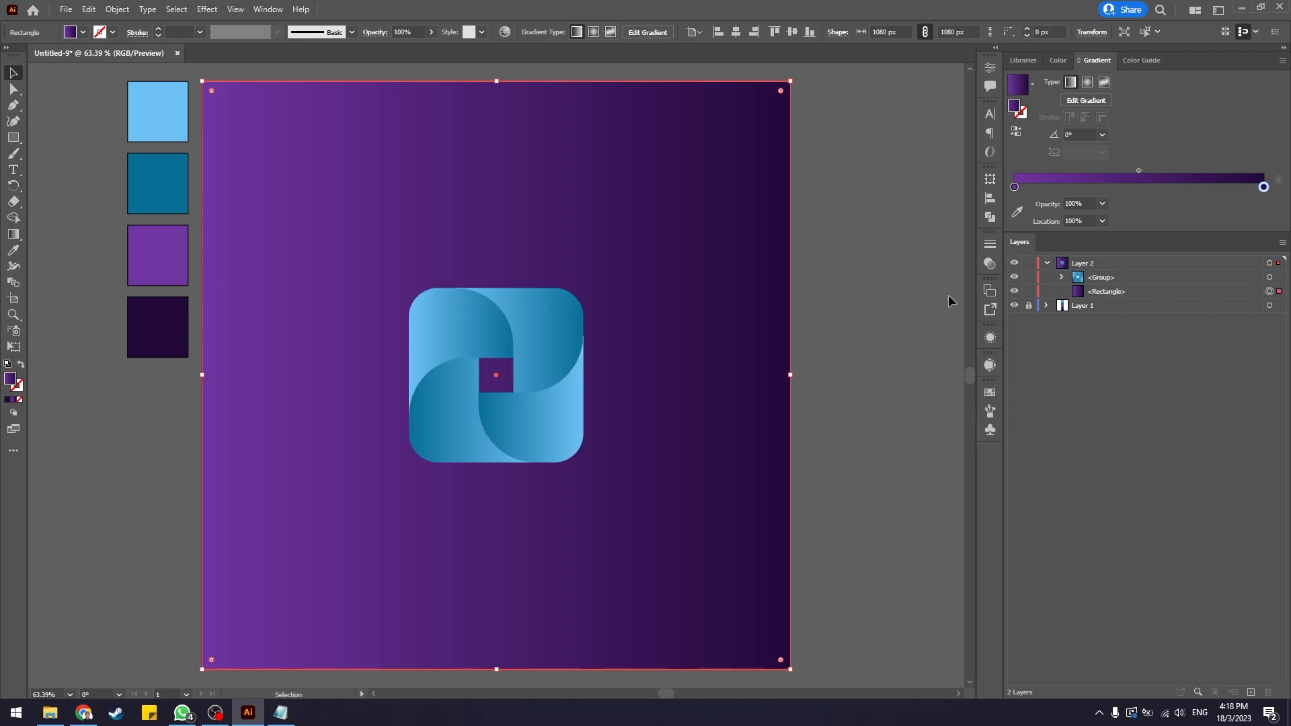
left_click(930, 278)
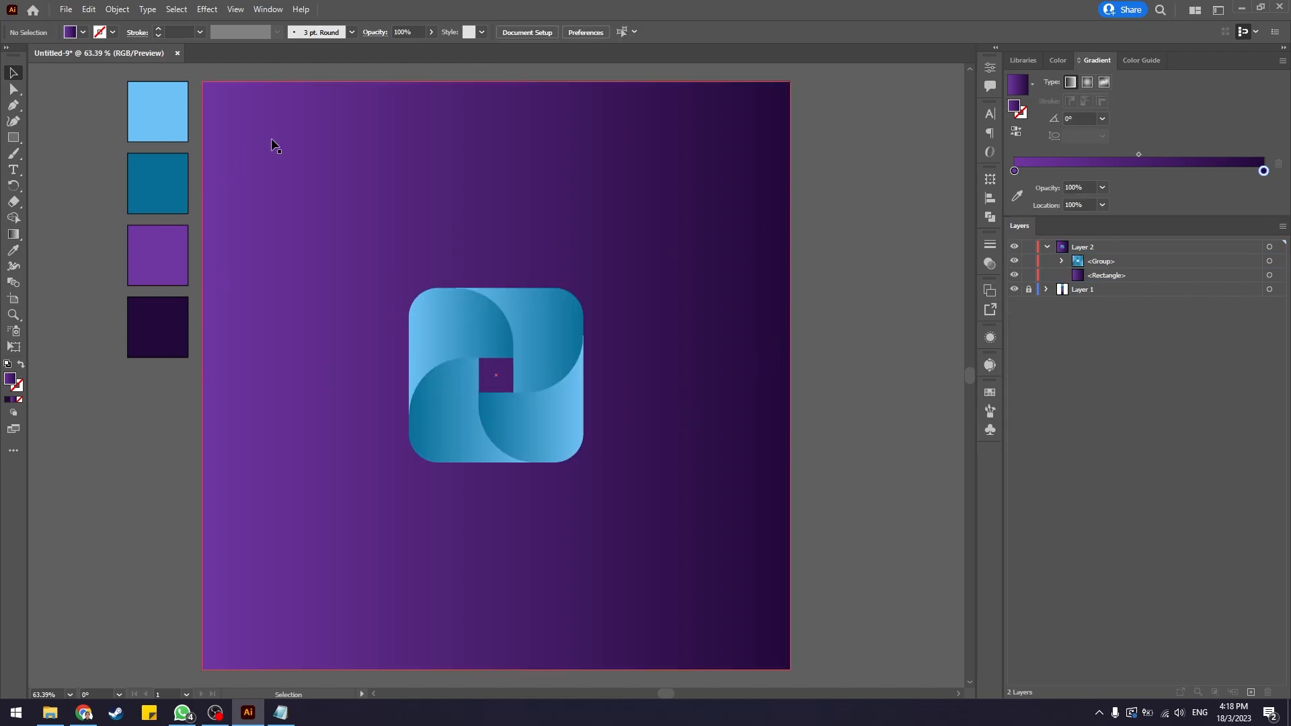